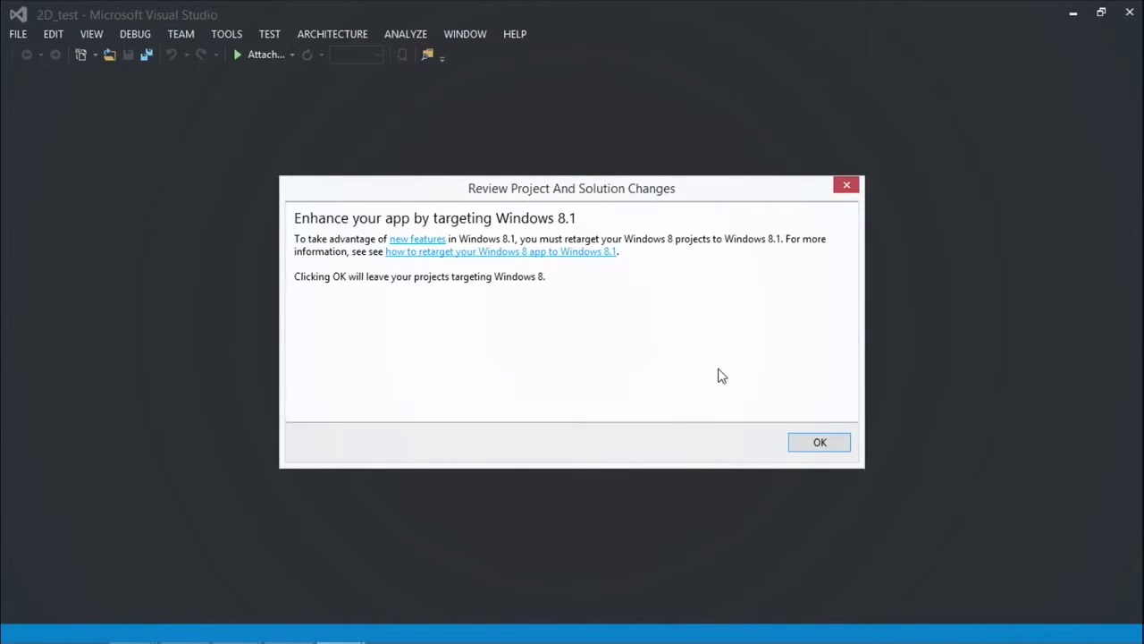
# Keep the projects targeting Windows 8 and select the 2D_test project
pyautogui.click(808, 446)
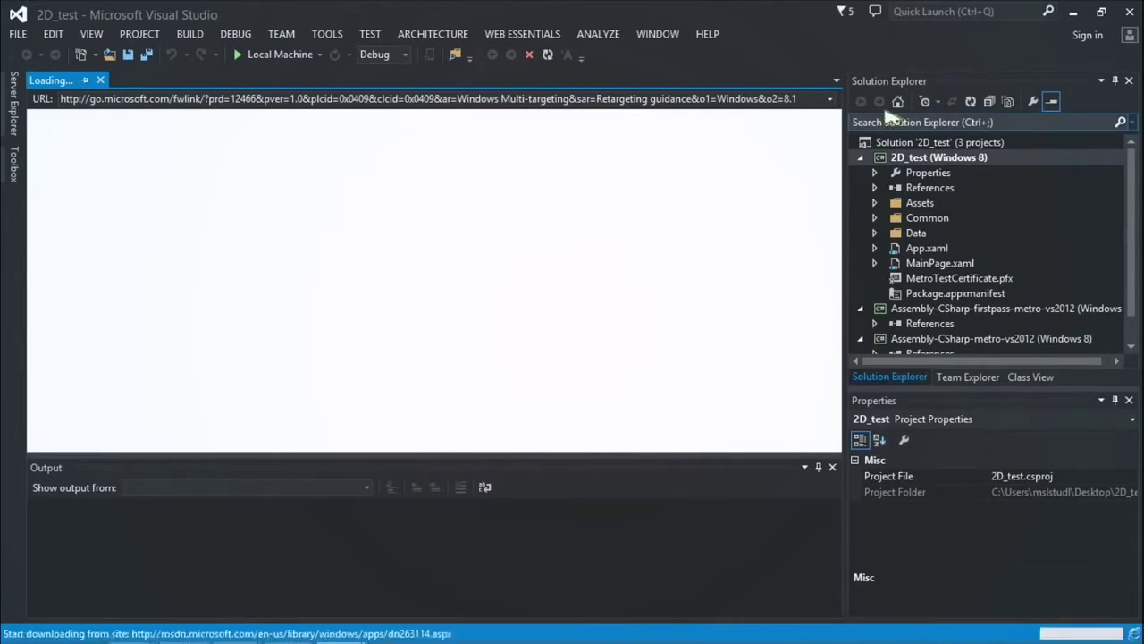
pyautogui.click(926, 158)
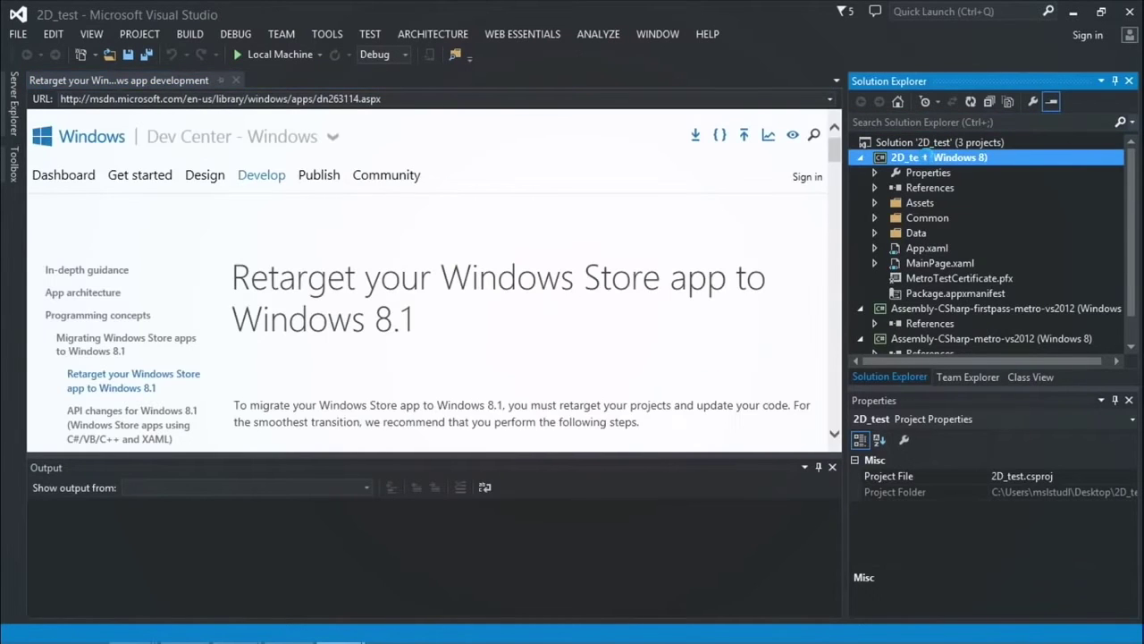
# Retarget the 2D_test project to Windows 8.1 and expand its Data folder
pyautogui.rightClick(926, 157)
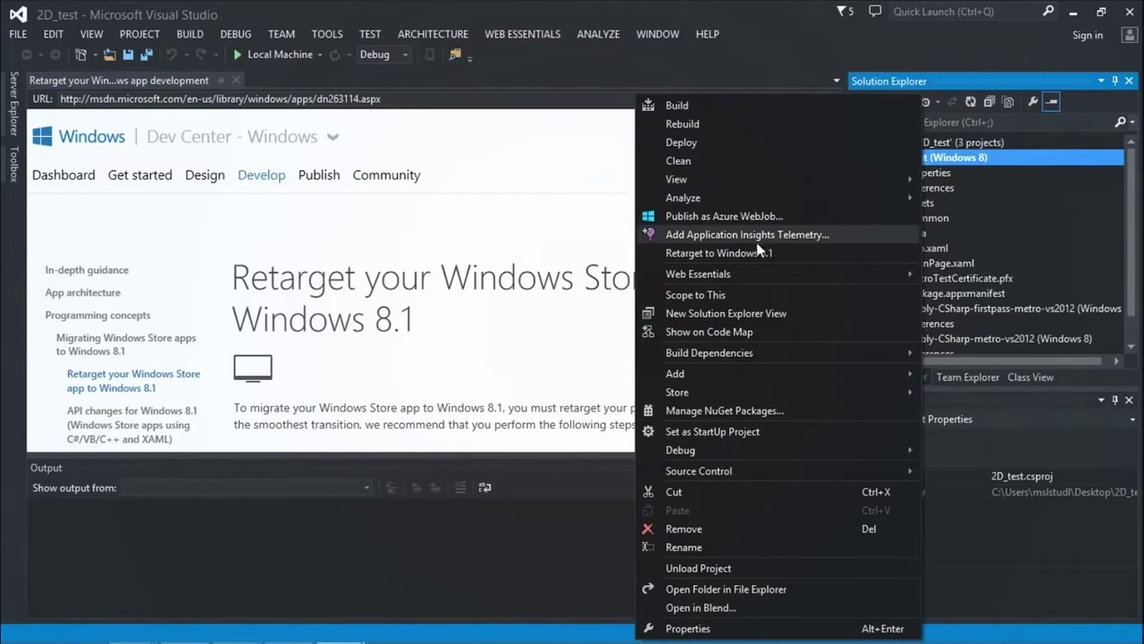
pyautogui.rightClick(912, 159)
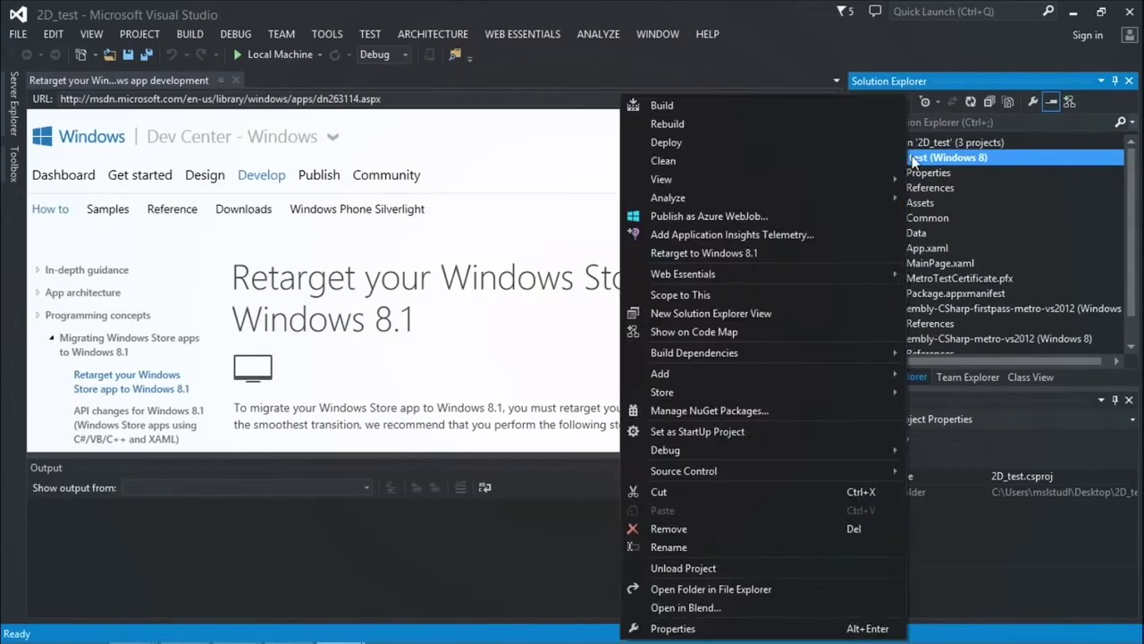
pyautogui.click(744, 254)
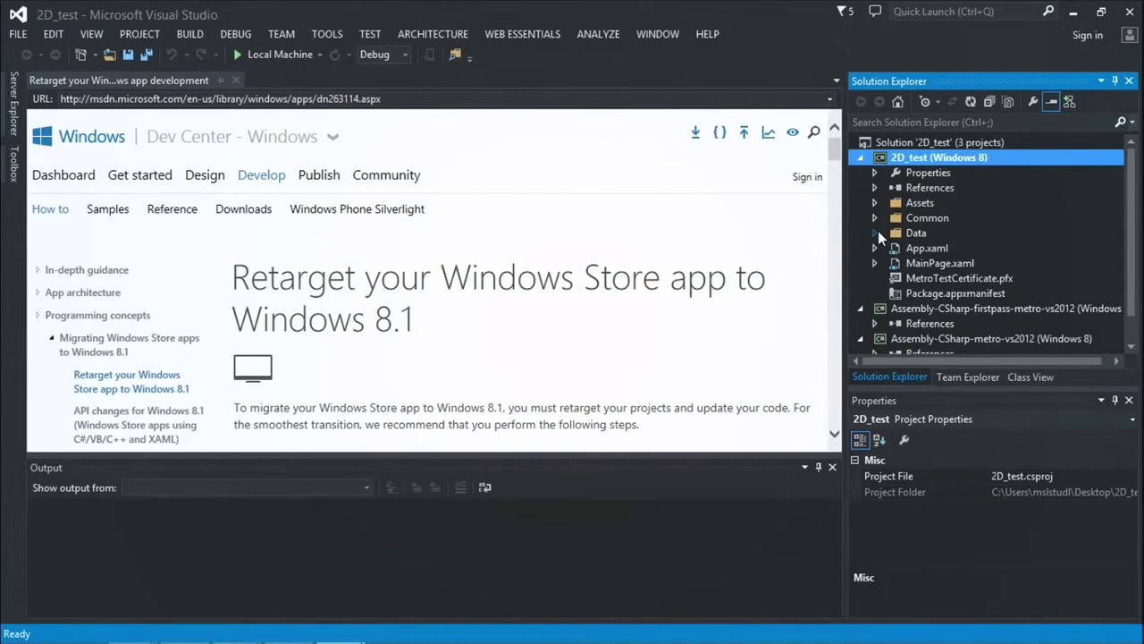
pyautogui.click(878, 232)
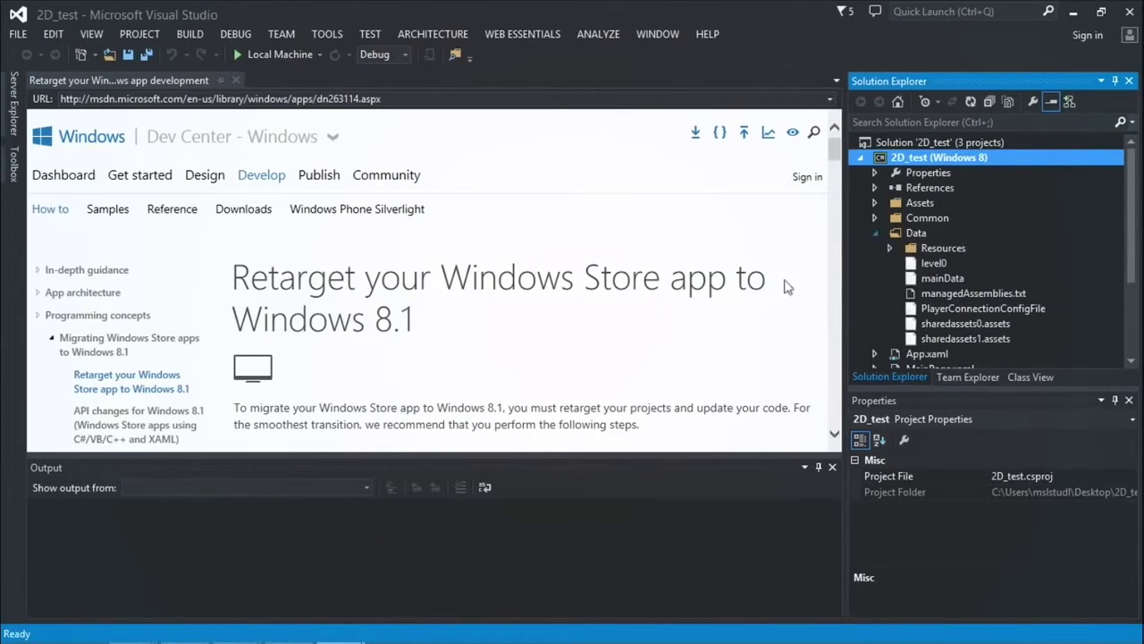
# Close Unity's Build Settings window, then go back to the 2D_test Visual Studio window's Data folder
pyautogui.click(288, 637)
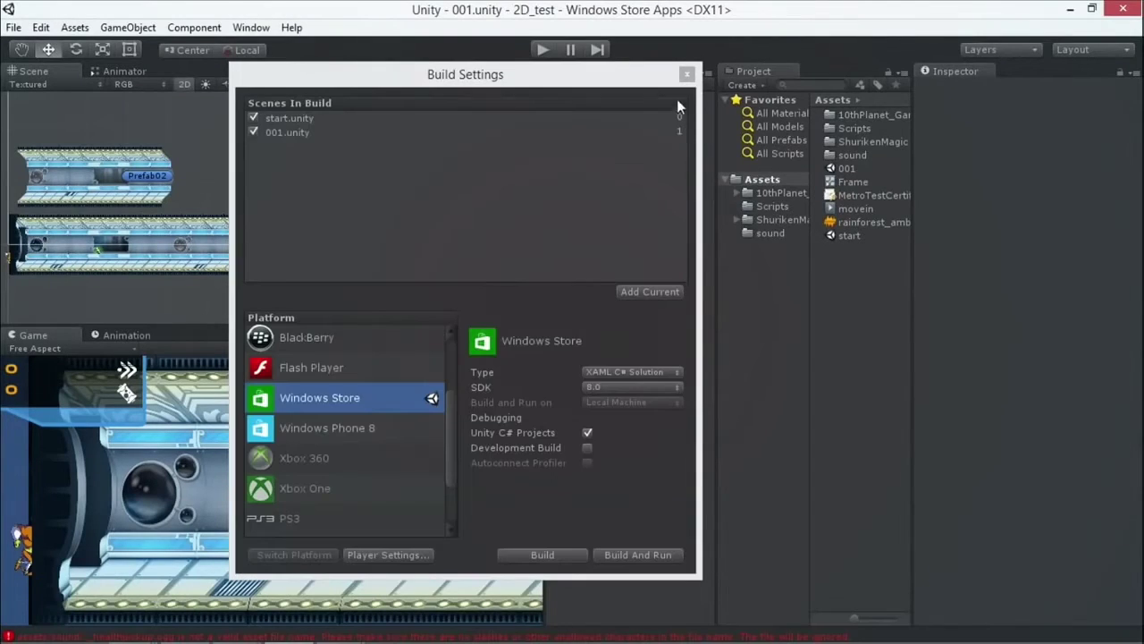
pyautogui.click(687, 74)
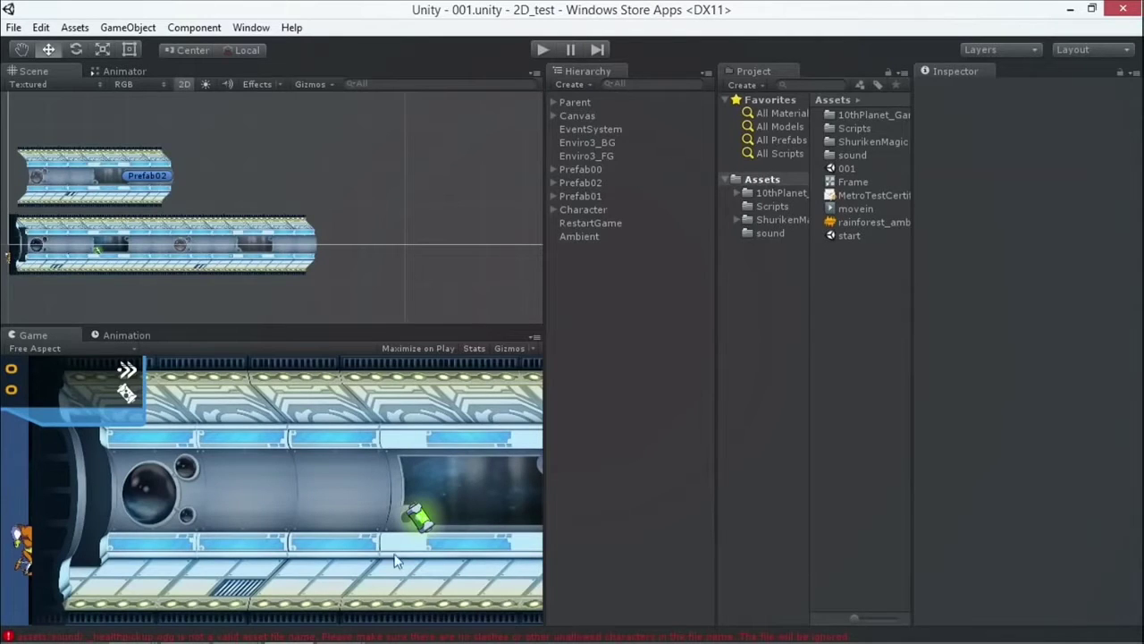
pyautogui.click(338, 627)
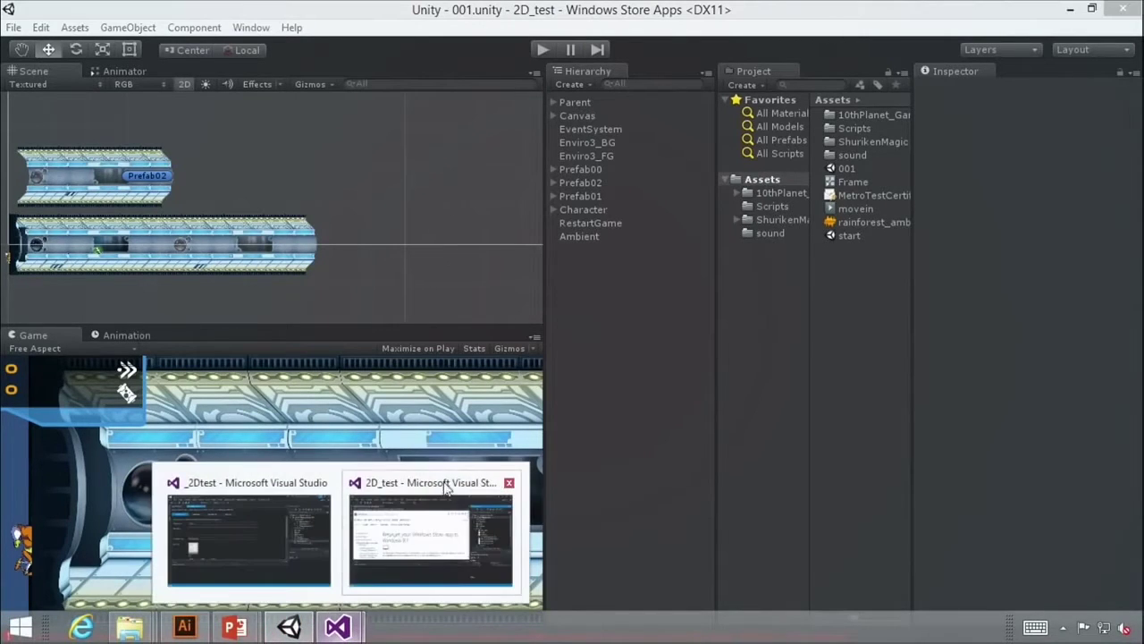
pyautogui.click(442, 487)
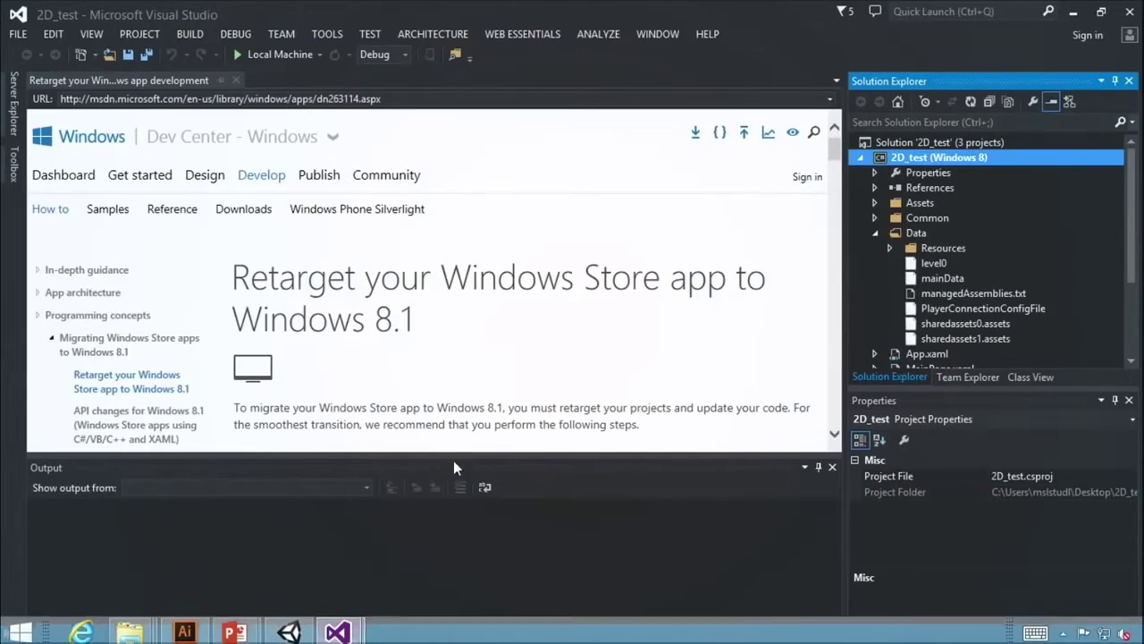
pyautogui.click(912, 233)
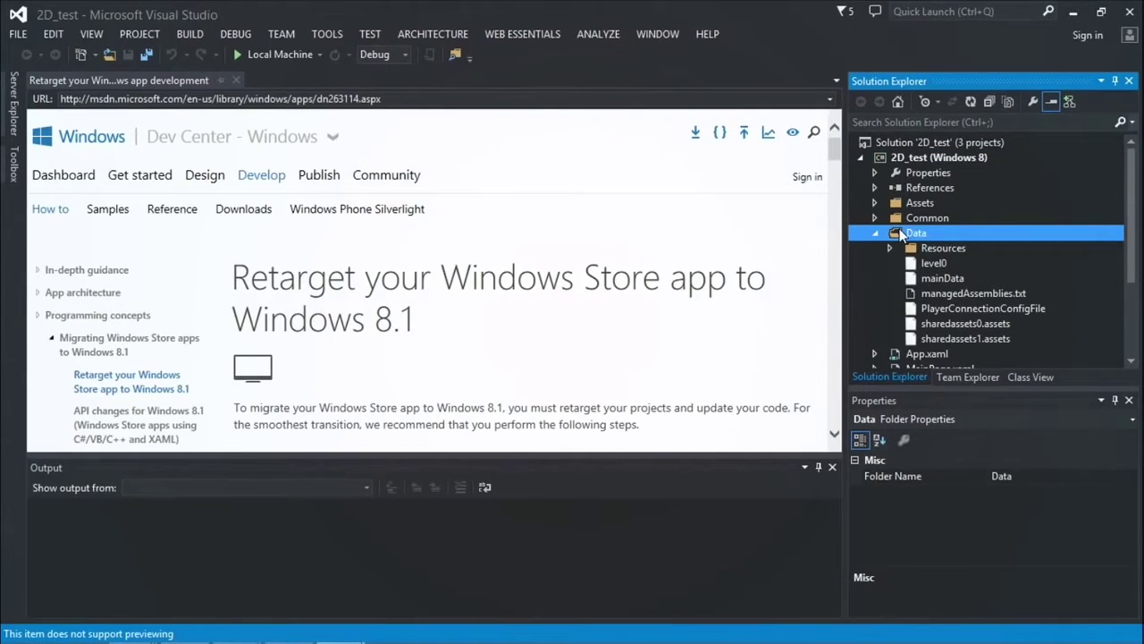
pyautogui.moveTo(1130, 187); pyautogui.dragTo(1142, 291)
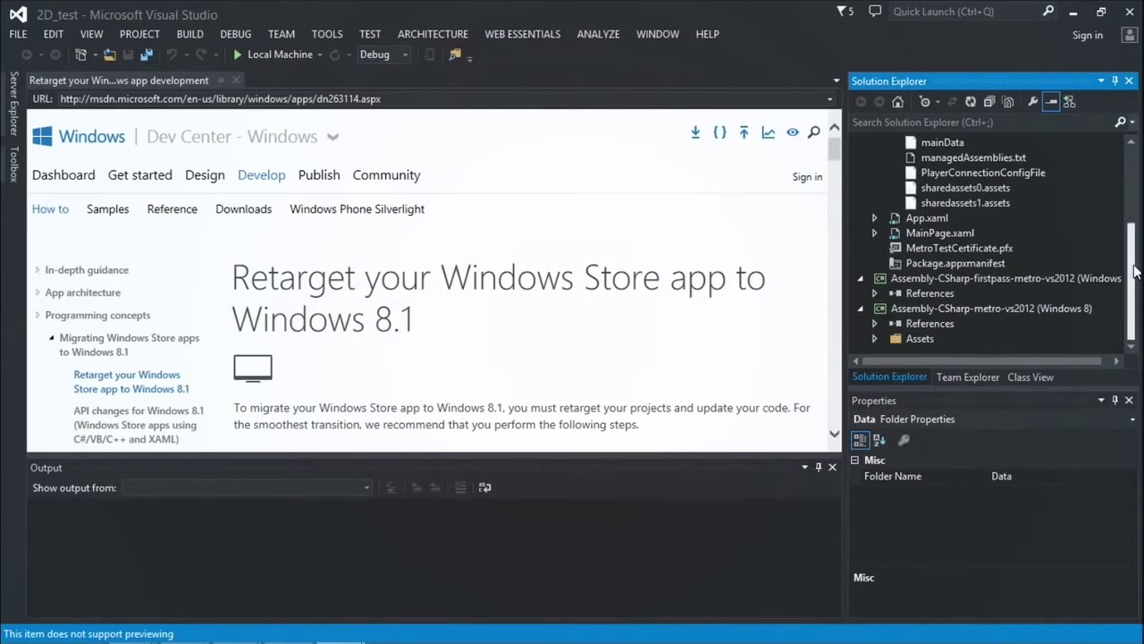
pyautogui.scroll(1, 1129, 273)
# Open Package.appxmanifest and MainPage.xaml, enlarge the XAML pane, and collapse the Data folder
pyautogui.doubleClick(933, 308)
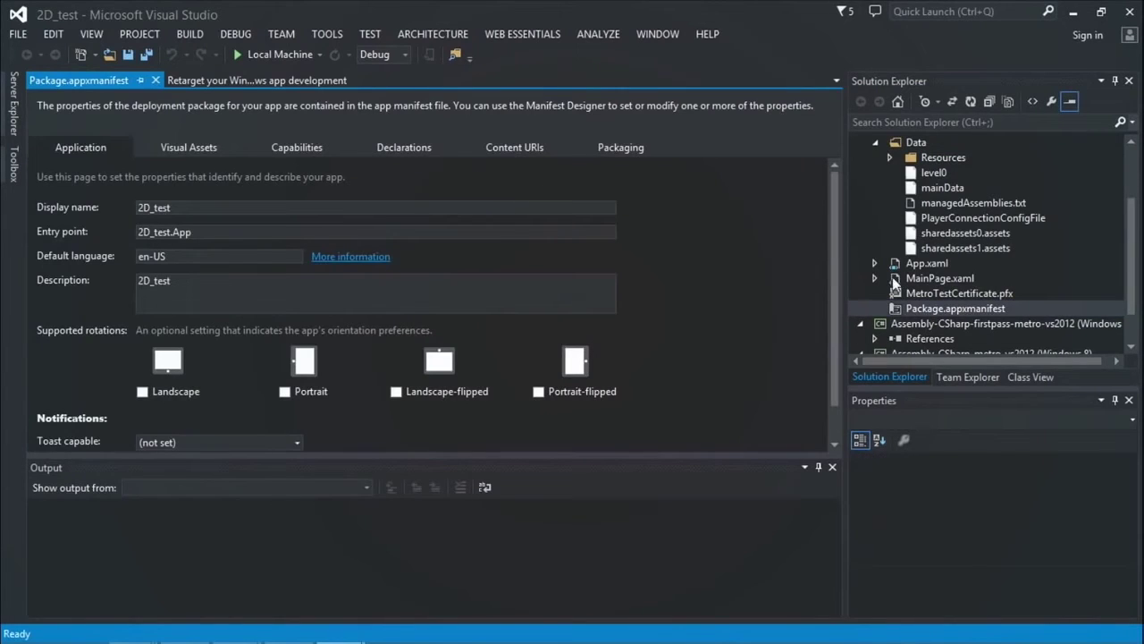
pyautogui.doubleClick(894, 278)
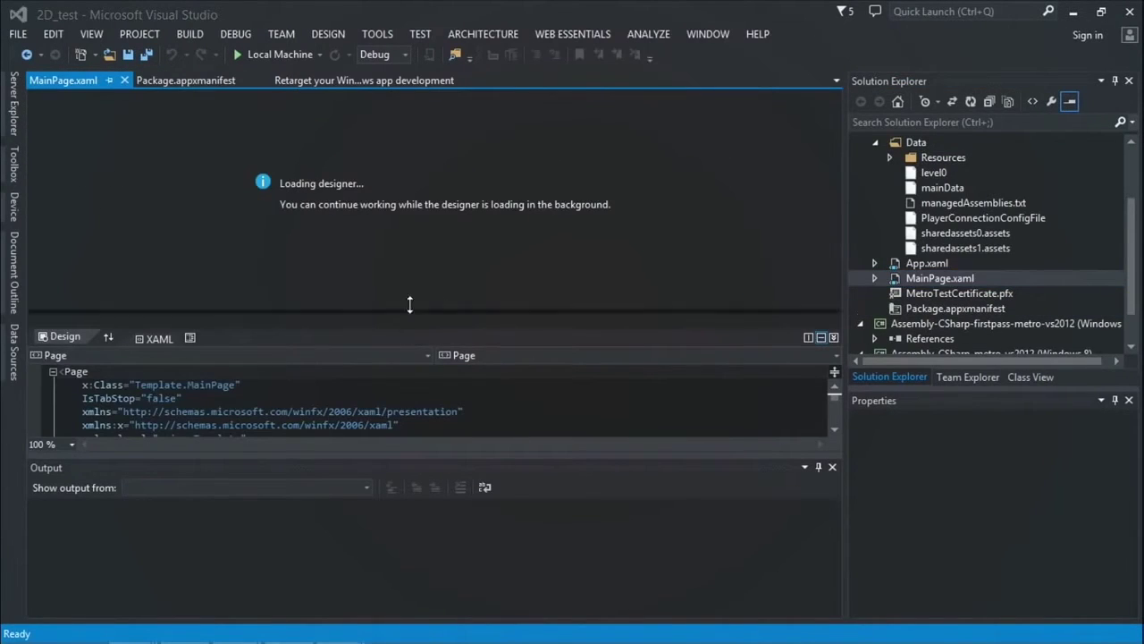
pyautogui.moveTo(409, 305); pyautogui.dragTo(409, 219)
pyautogui.click(343, 391)
pyautogui.scroll(-1, 343, 376)
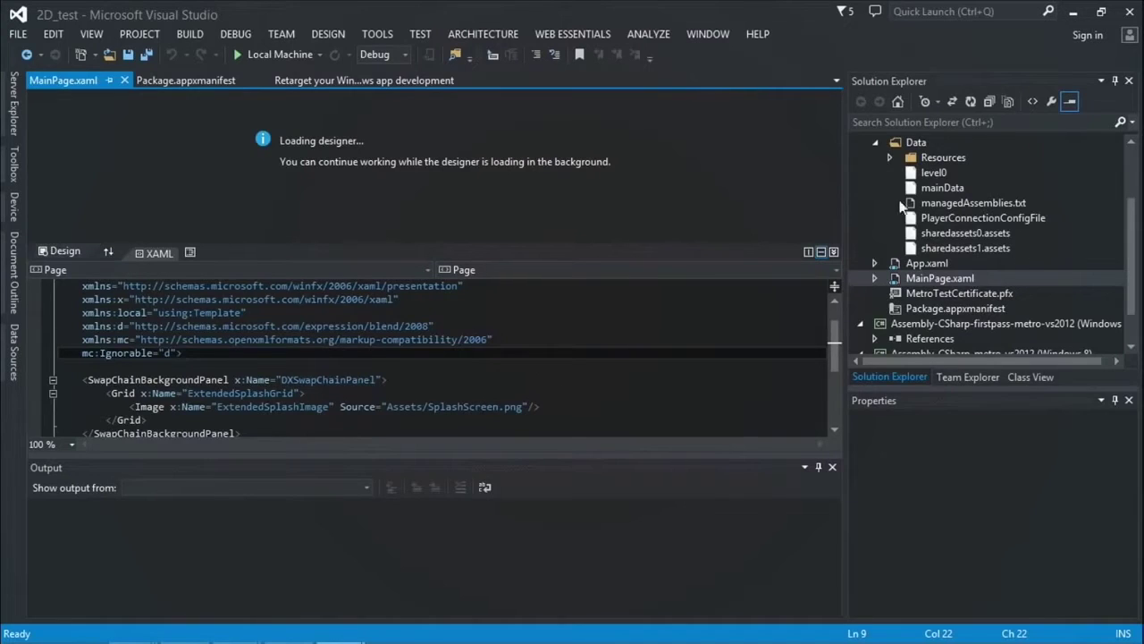
pyautogui.click(875, 142)
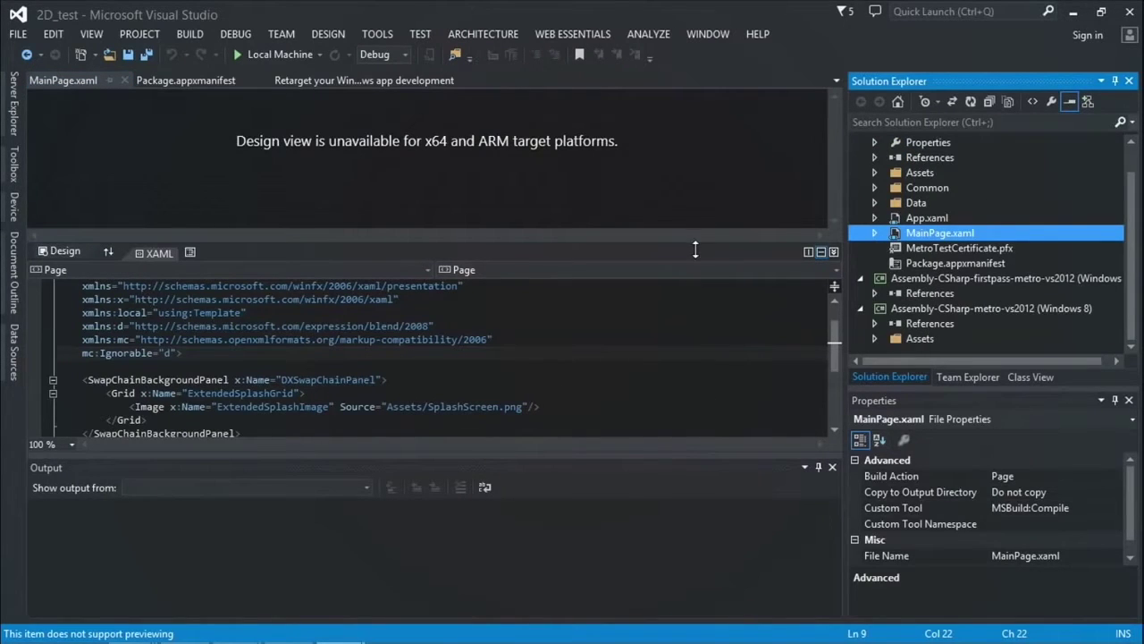
# In Configuration Manager, set the active solution platform to x86 for all projects
pyautogui.click(408, 53)
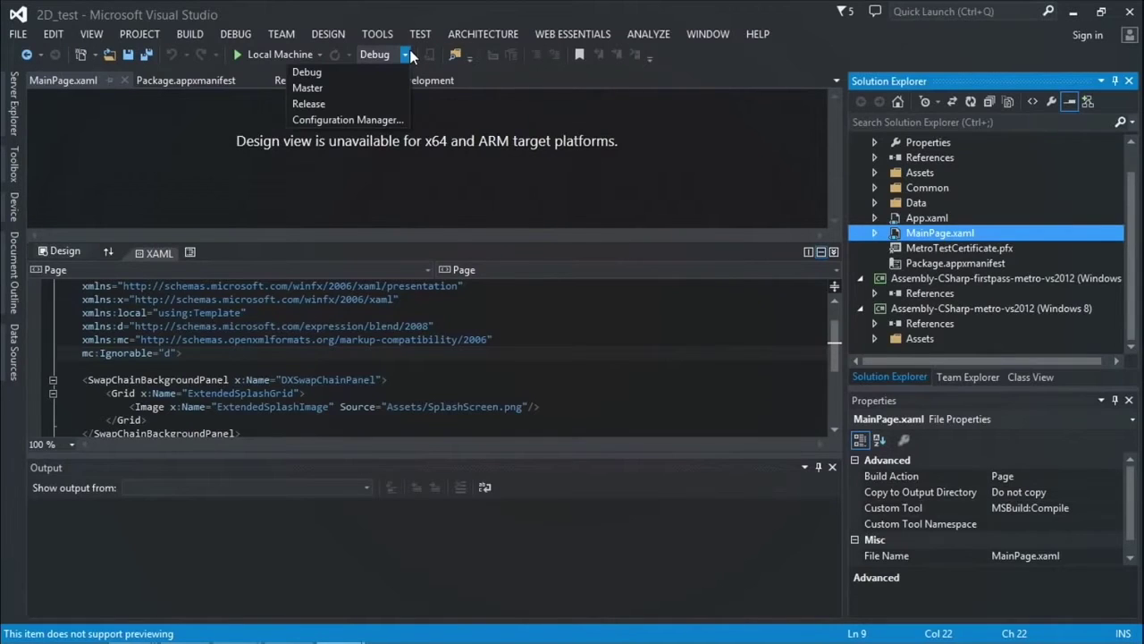
pyautogui.click(368, 120)
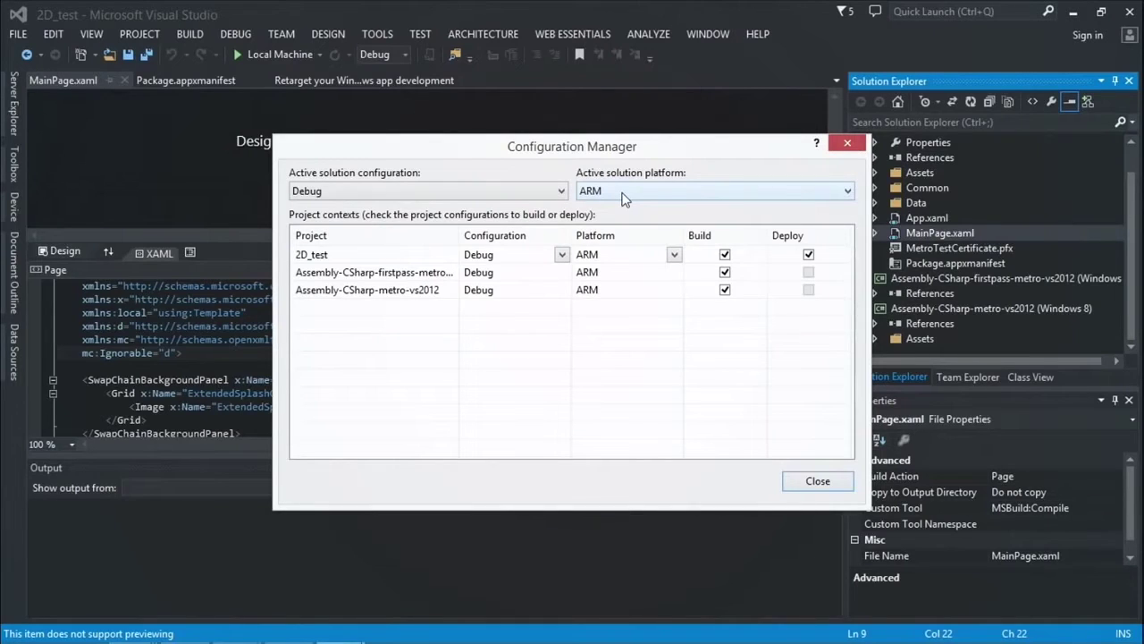
pyautogui.click(624, 193)
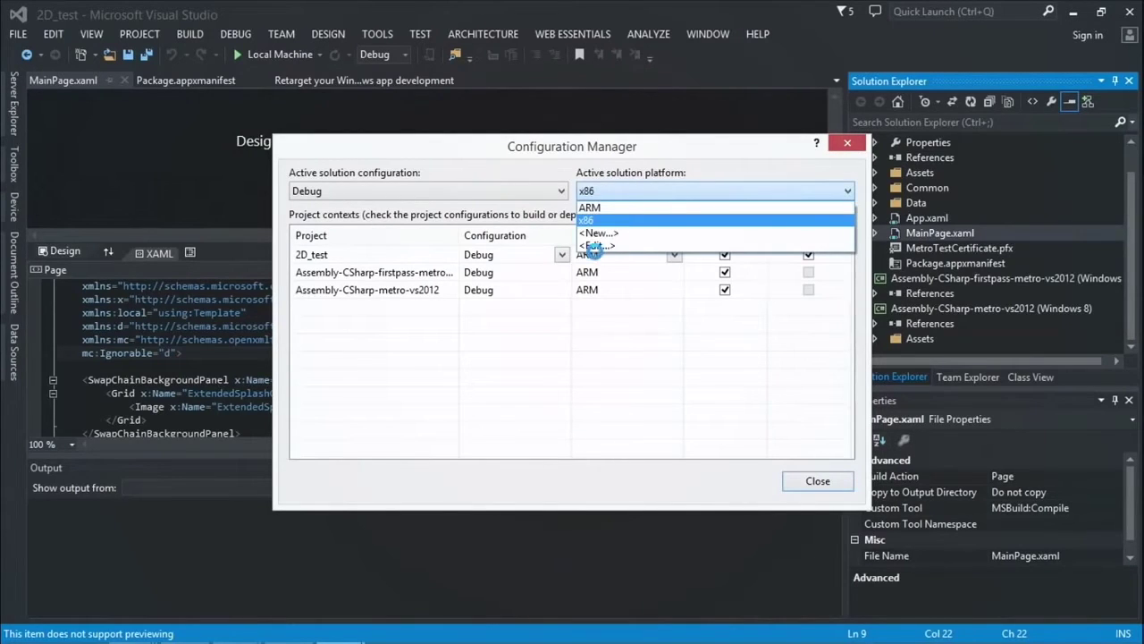
pyautogui.click(625, 187)
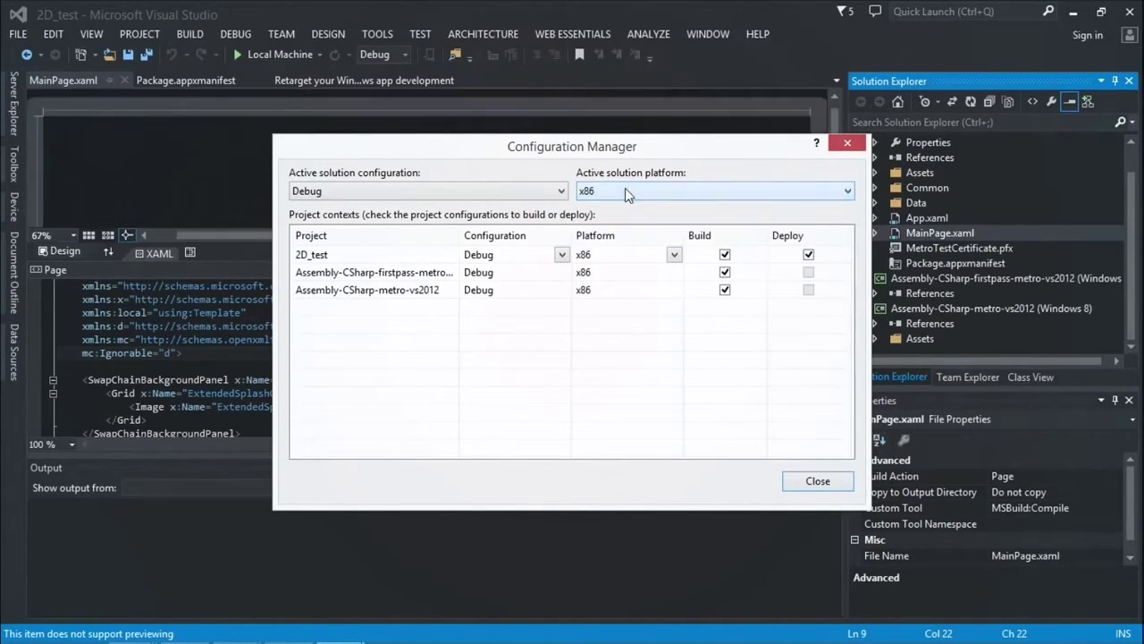
pyautogui.click(817, 482)
# Reopen Configuration Manager to confirm x86 remains the active solution platform
pyautogui.click(367, 55)
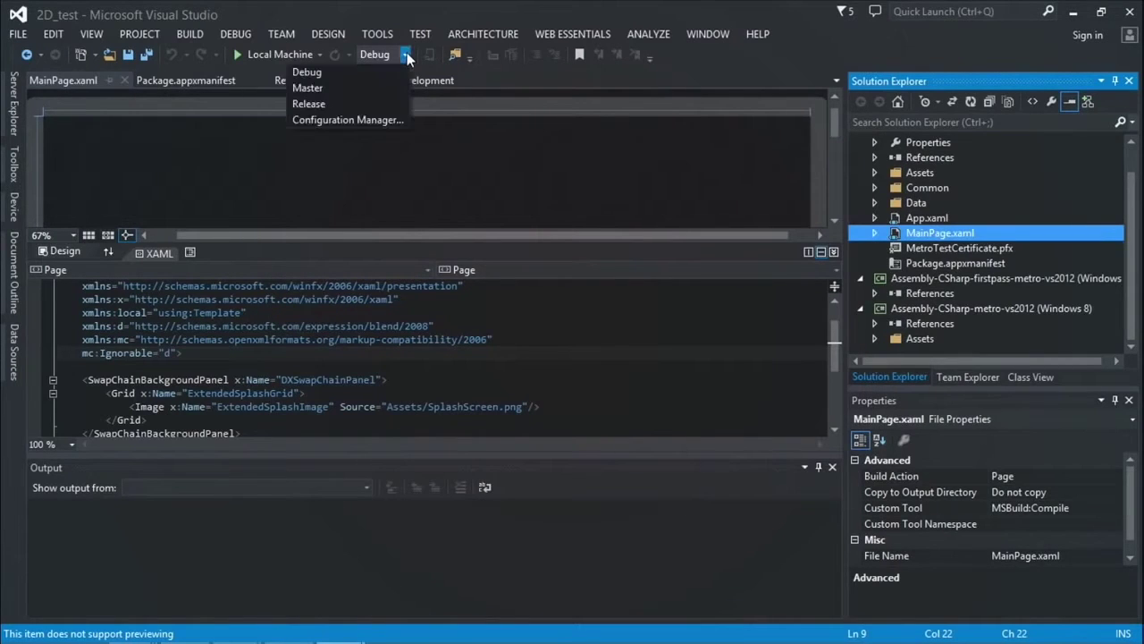
pyautogui.click(348, 121)
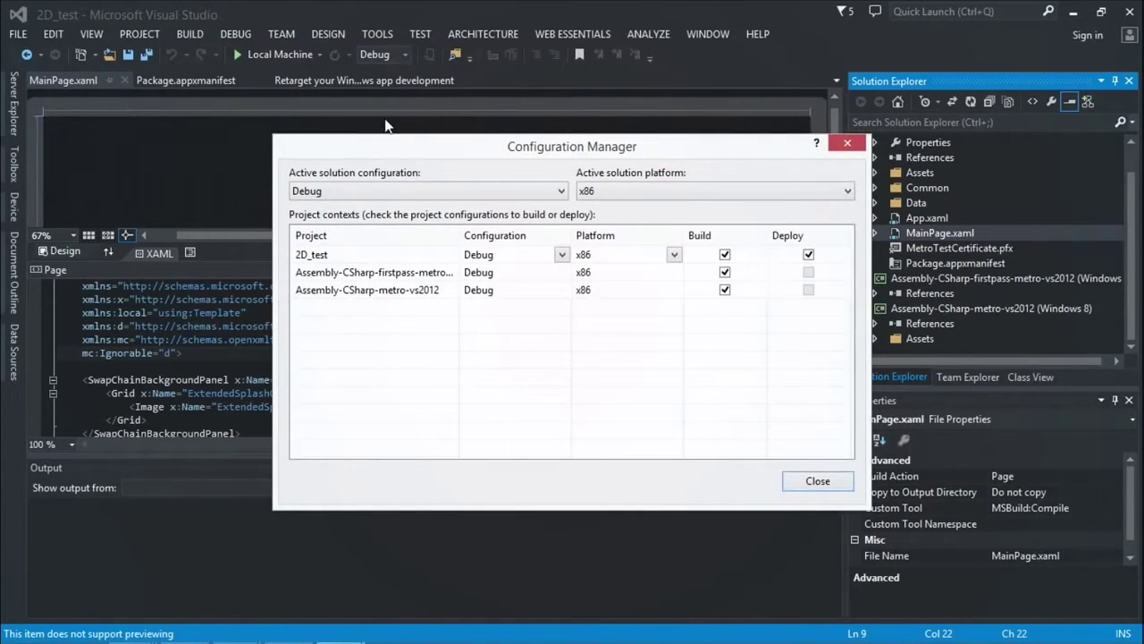
pyautogui.click(797, 485)
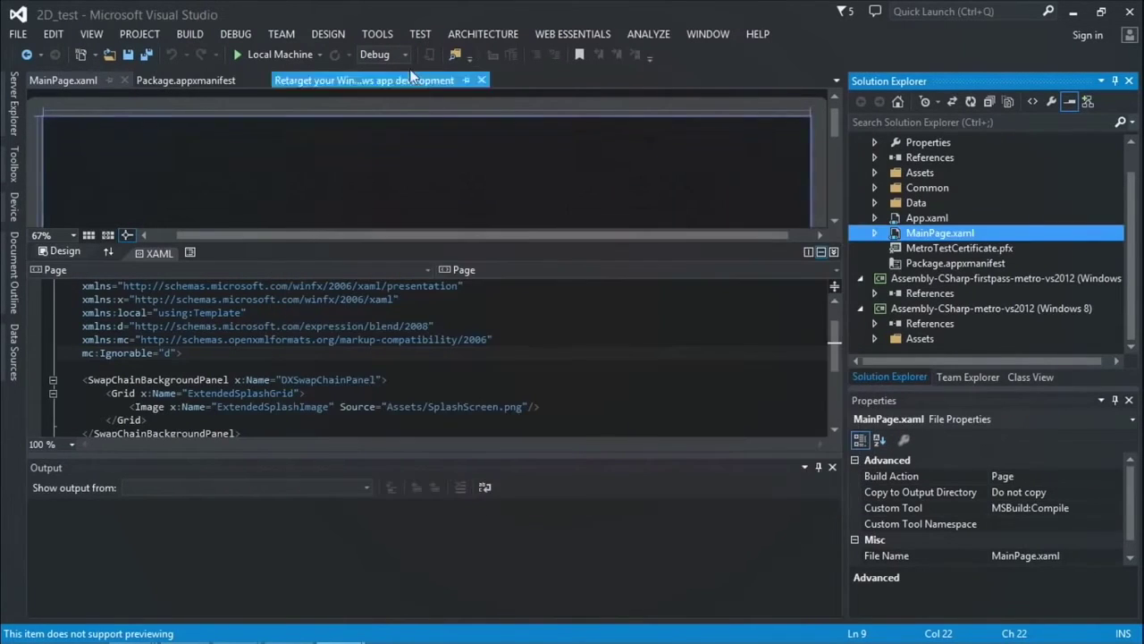
pyautogui.click(405, 54)
pyautogui.click(371, 119)
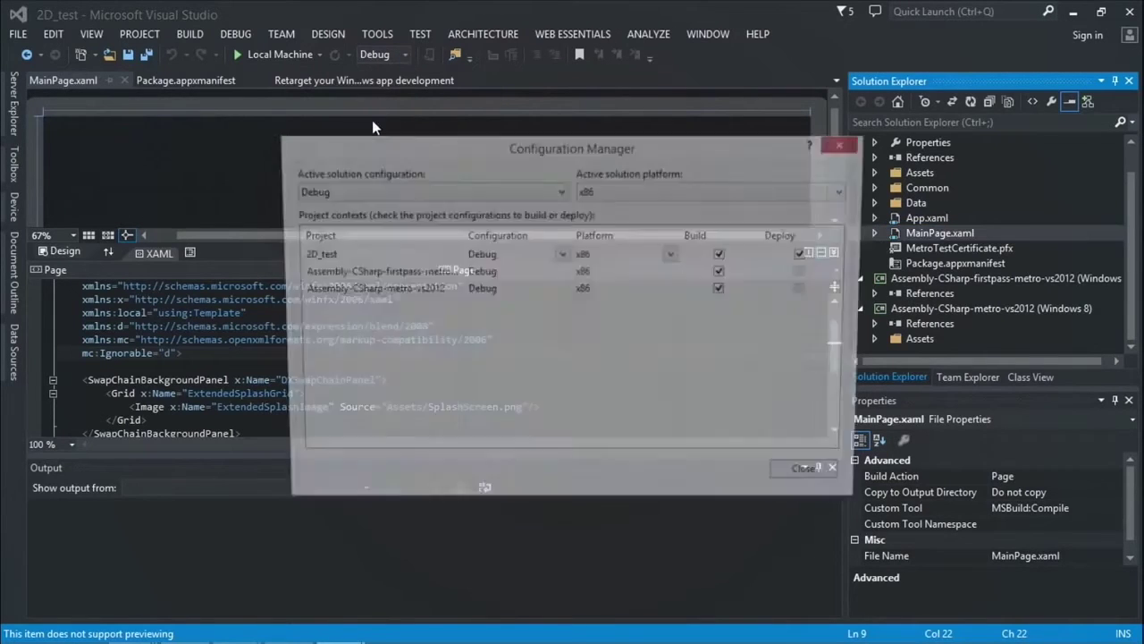
pyautogui.click(662, 191)
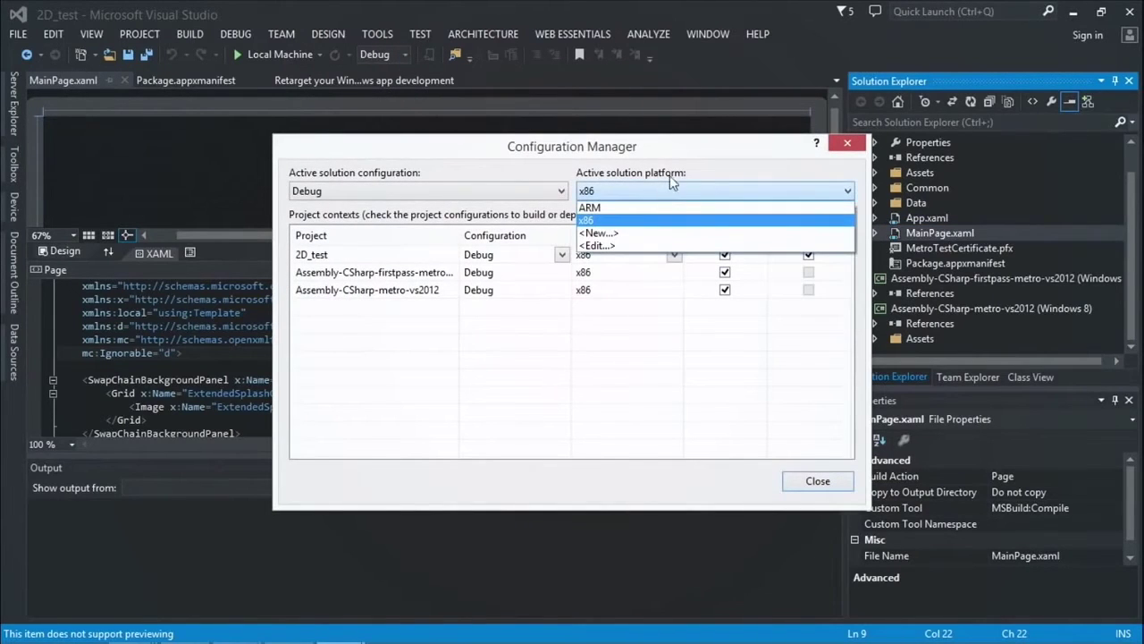
pyautogui.click(626, 220)
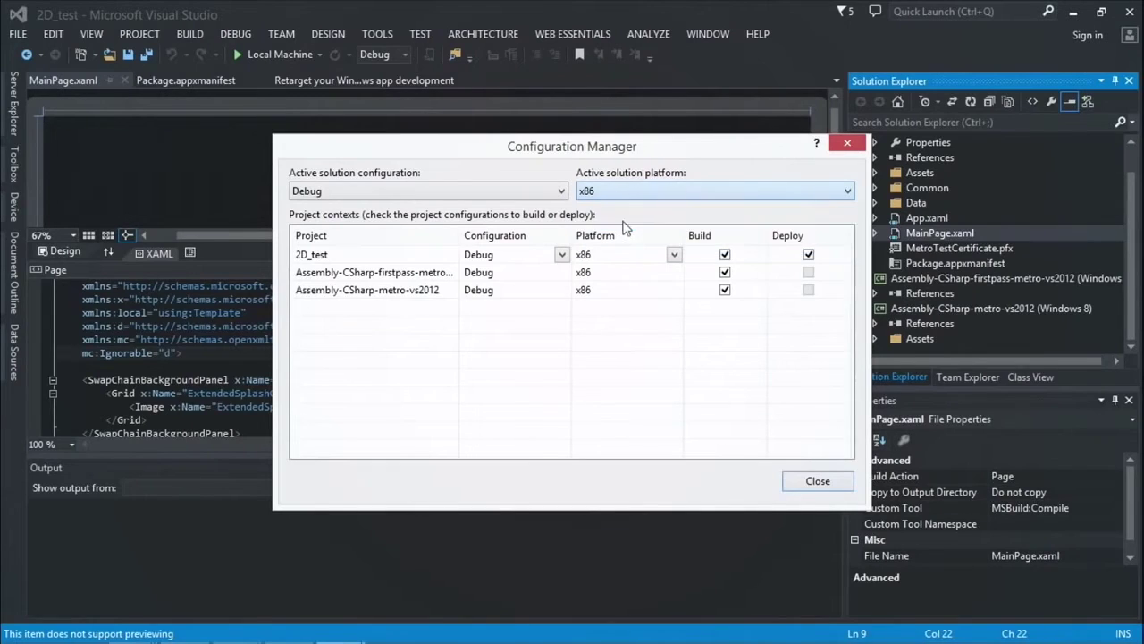
pyautogui.click(795, 483)
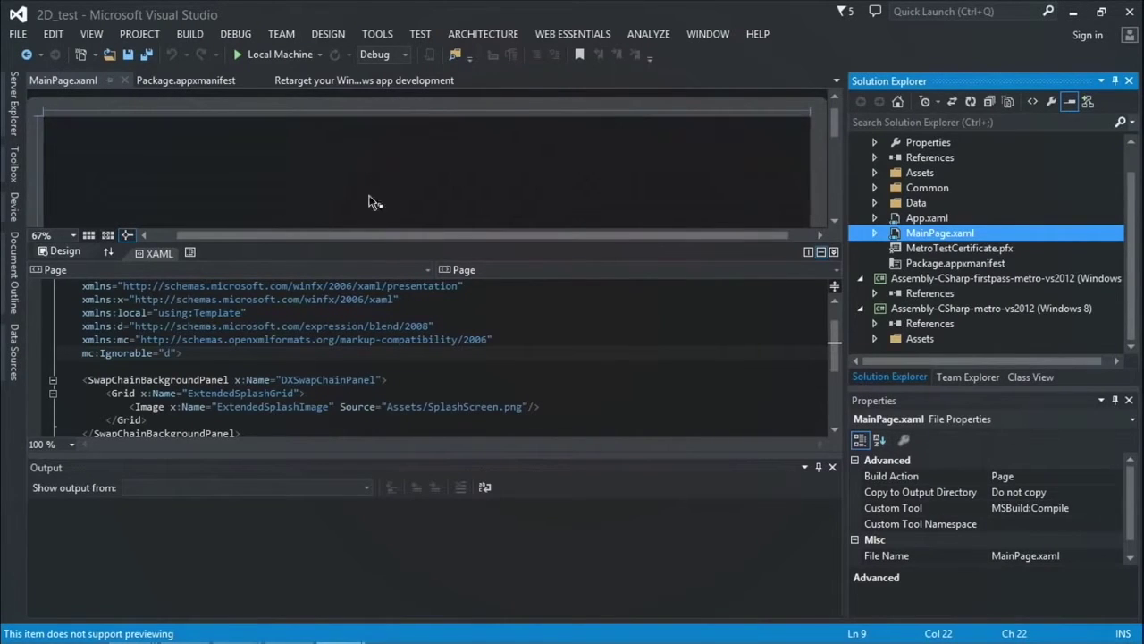
pyautogui.click(405, 54)
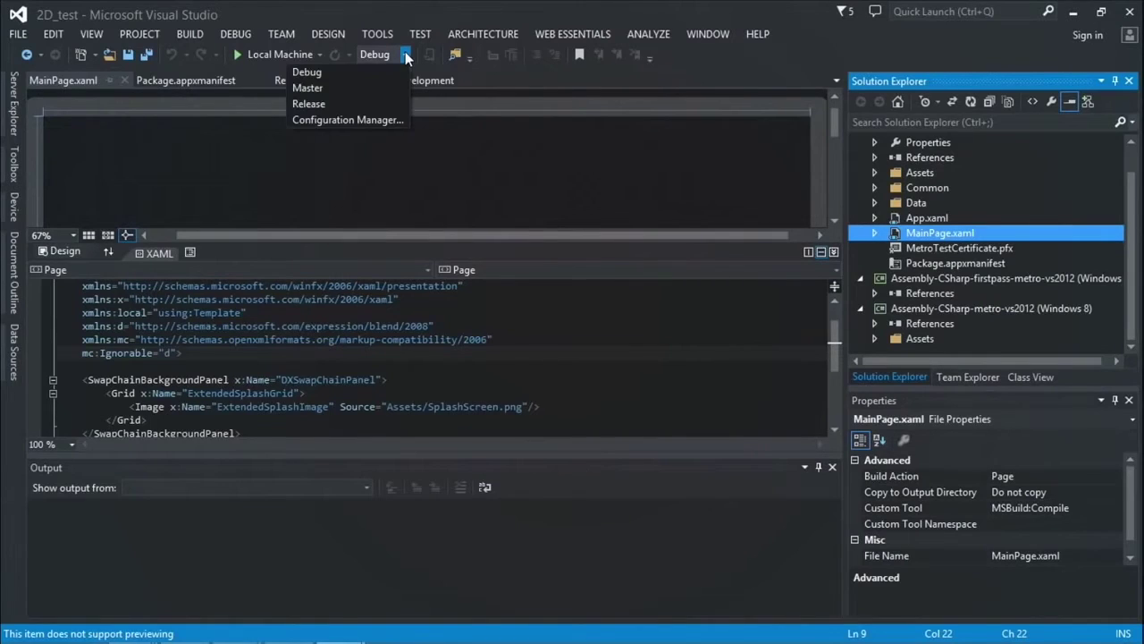
# Choose Master in the Solution Configurations dropdown and confirm it stays selected
pyautogui.click(314, 88)
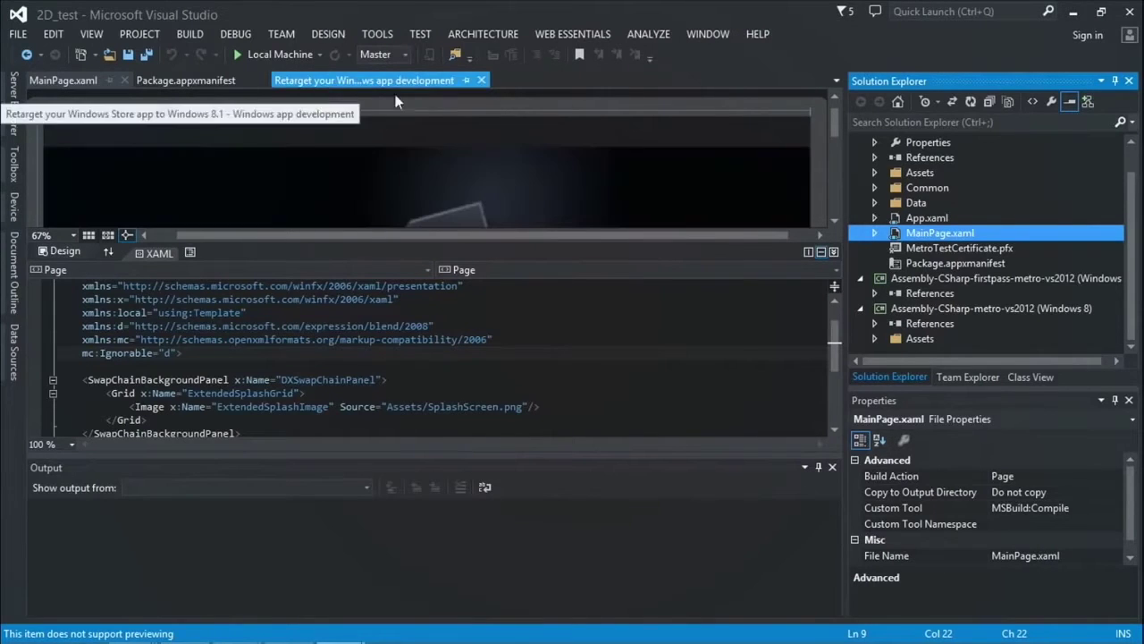
pyautogui.click(405, 55)
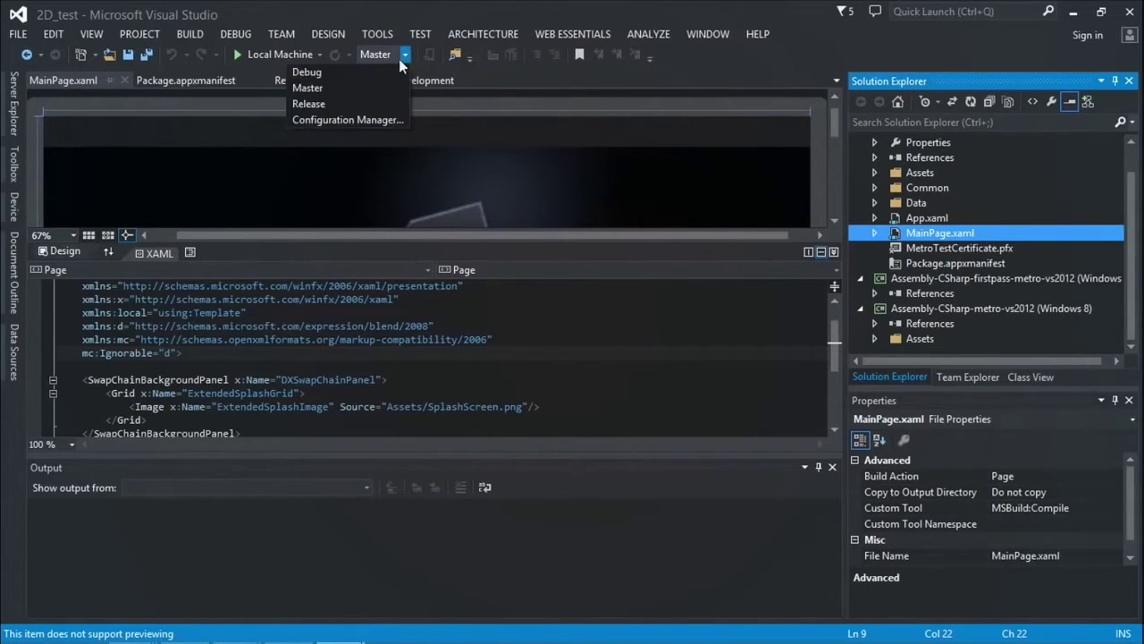
pyautogui.click(346, 89)
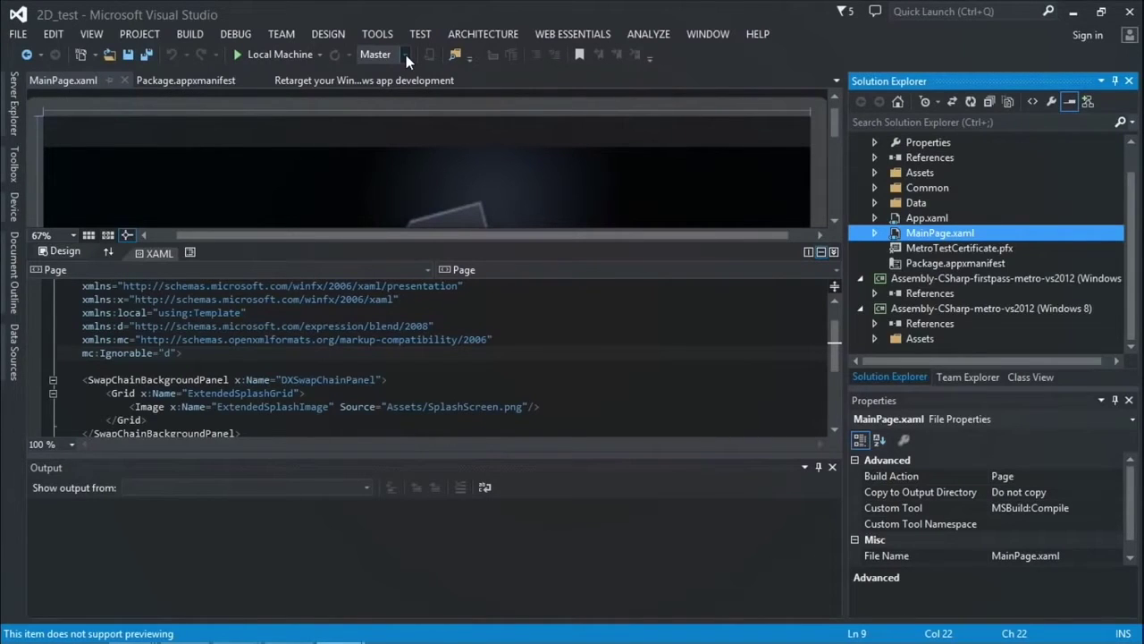
pyautogui.click(406, 55)
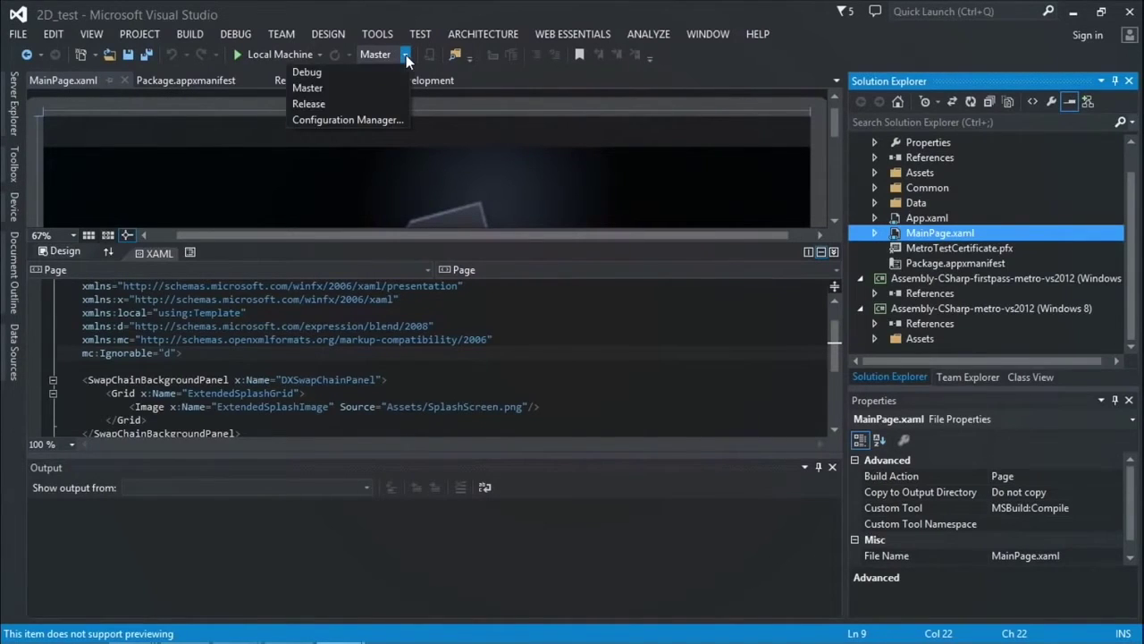
pyautogui.click(330, 87)
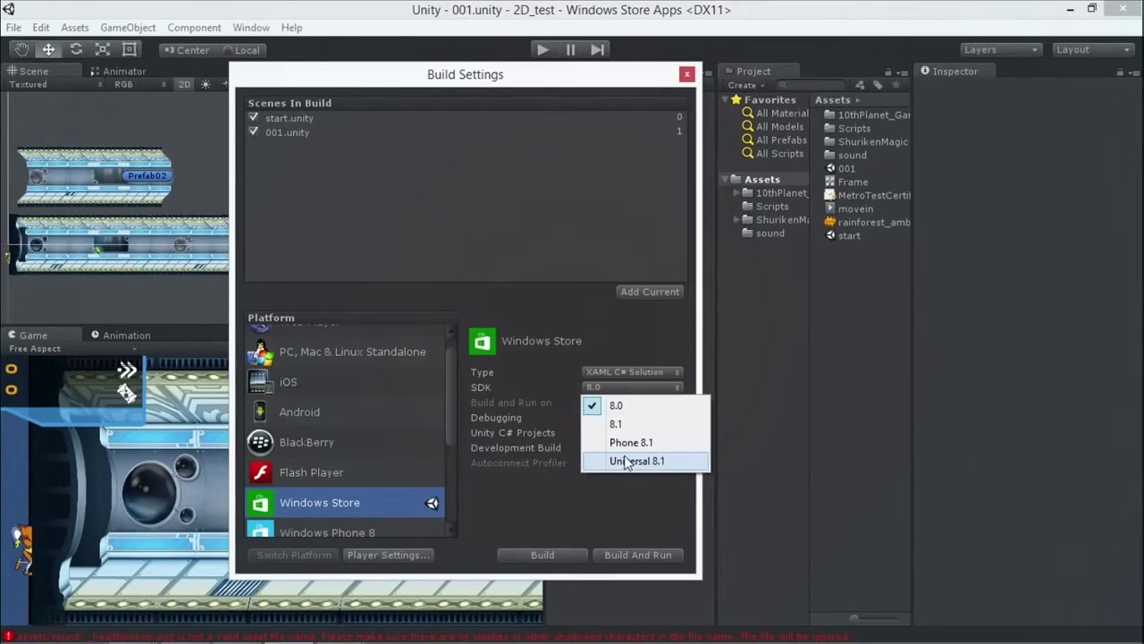
# Switch the SDK to Universal 8.1 and build into a newly created 'Universal' folder
pyautogui.click(641, 458)
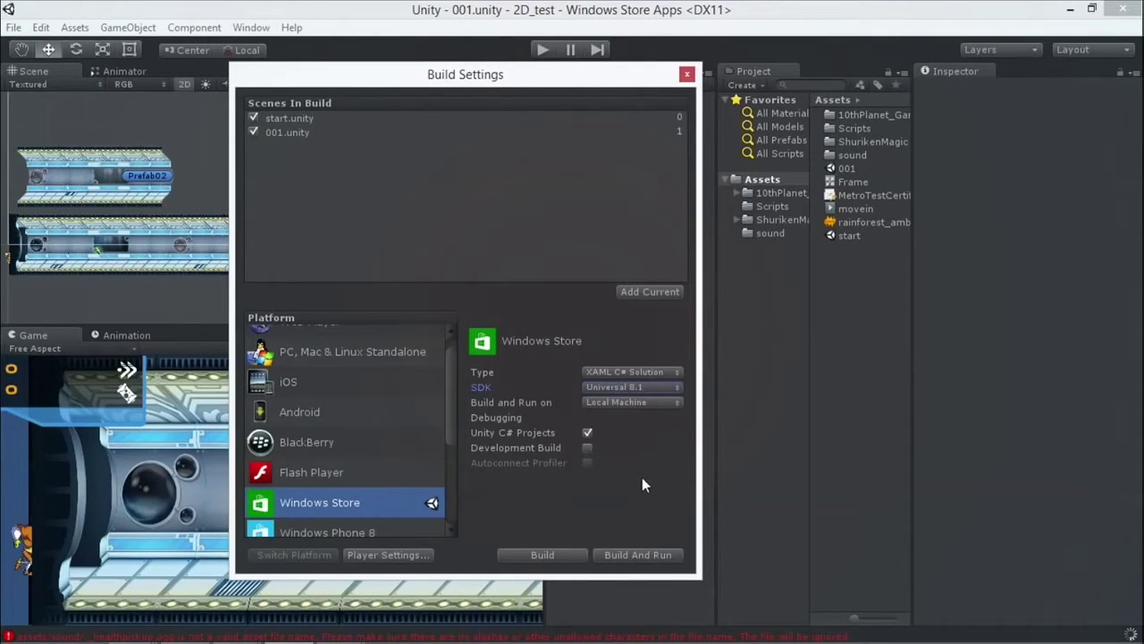
pyautogui.click(542, 555)
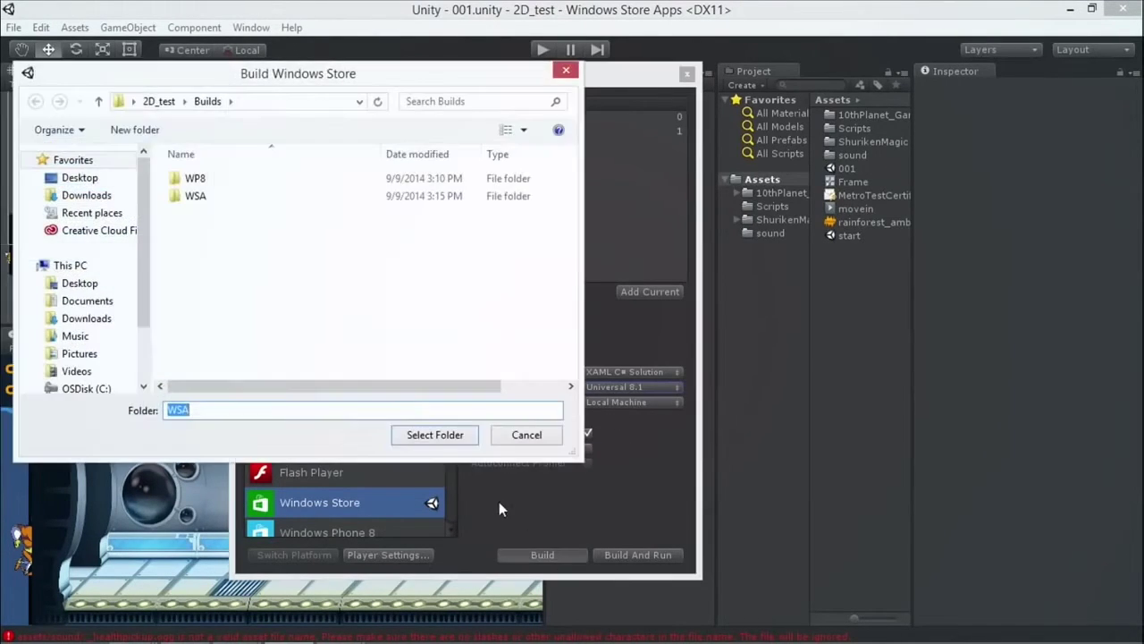
pyautogui.click(140, 136)
pyautogui.write('Un')
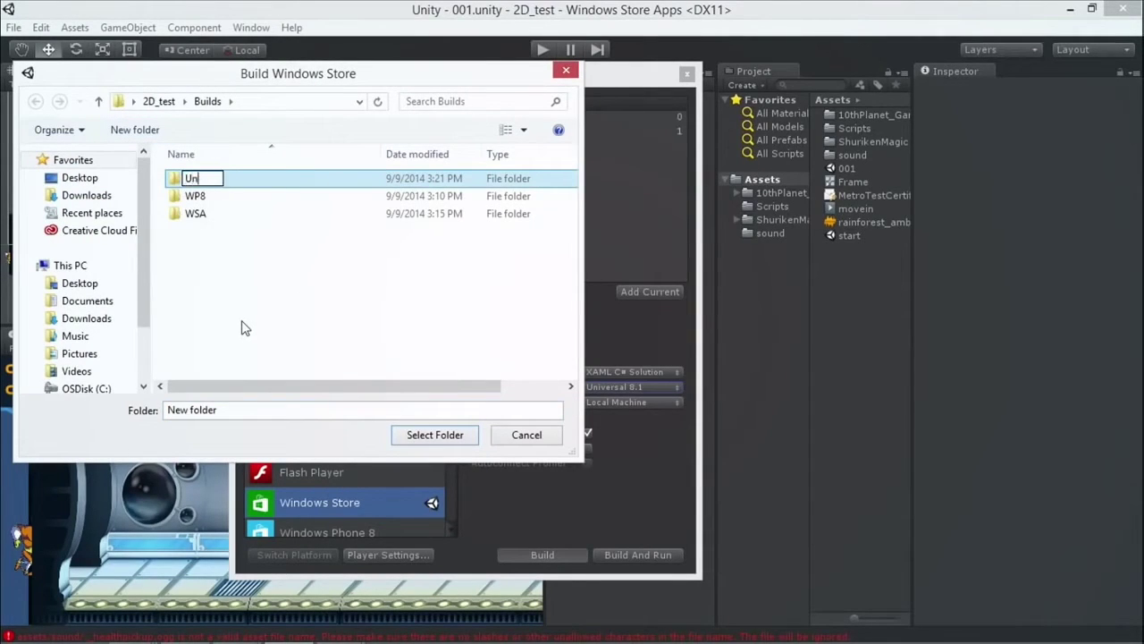
pyautogui.write('iversal')
pyautogui.press('Return')
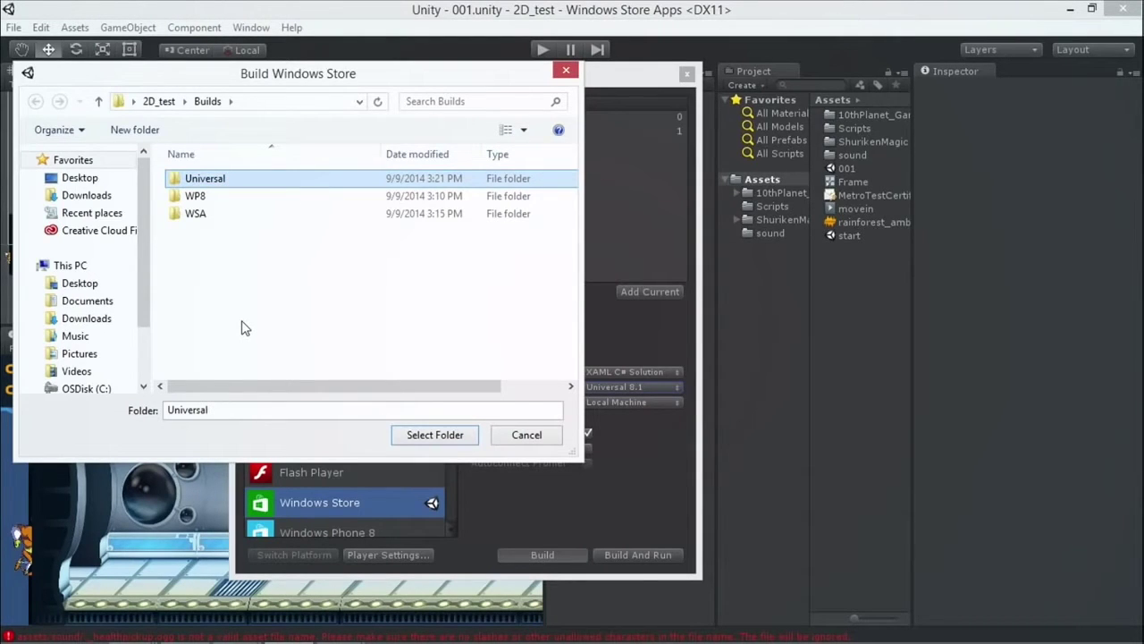
pyautogui.click(409, 434)
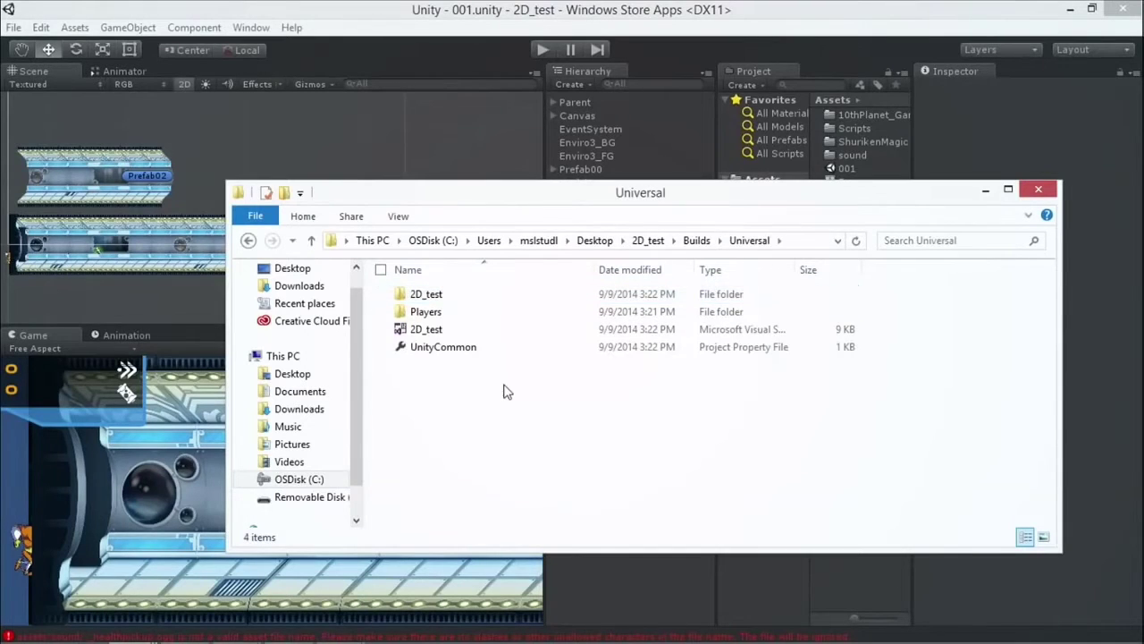
# Launch the 2D_test Visual Studio 2013 solution found in Builds\Universal
pyautogui.doubleClick(439, 330)
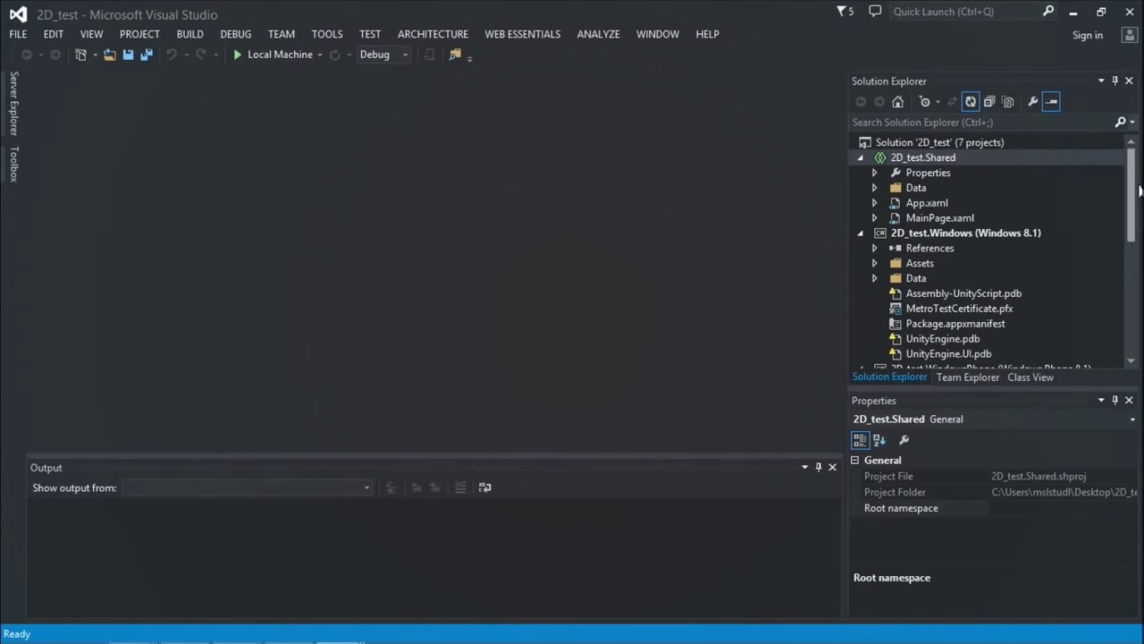
# Zoom the screen in and browse the shared project's App.xaml and Data folder
pyautogui.moveTo(1131, 192)
pyautogui.mouseDown()
pyautogui.moveTo(1129, 204)
pyautogui.moveTo(1129, 190)
pyautogui.mouseUp()
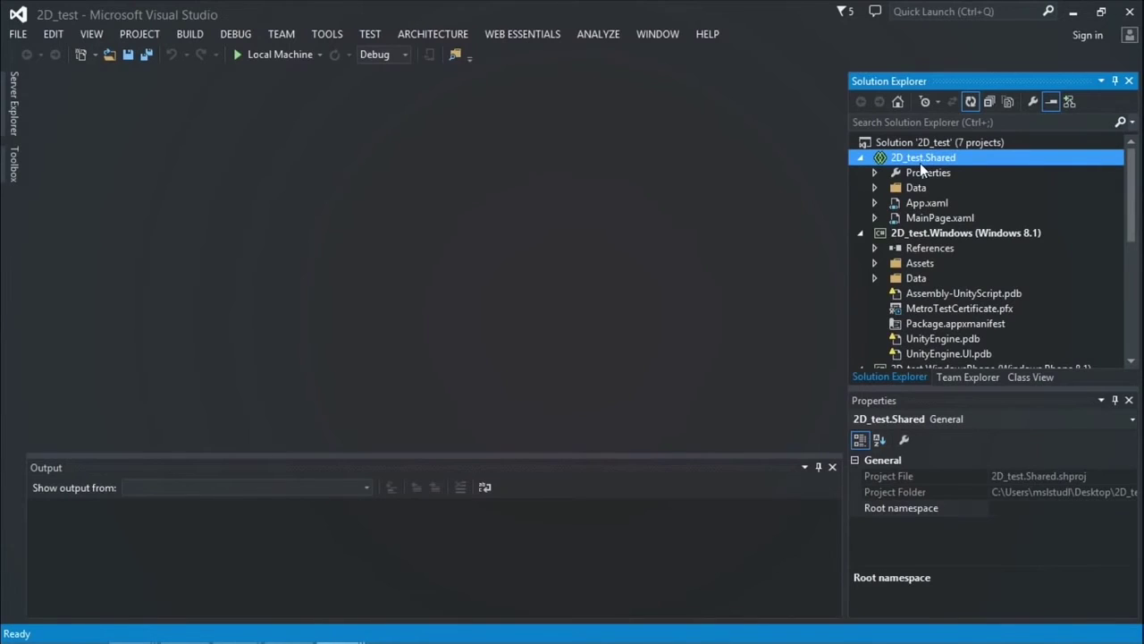
pyautogui.press('super+plus')
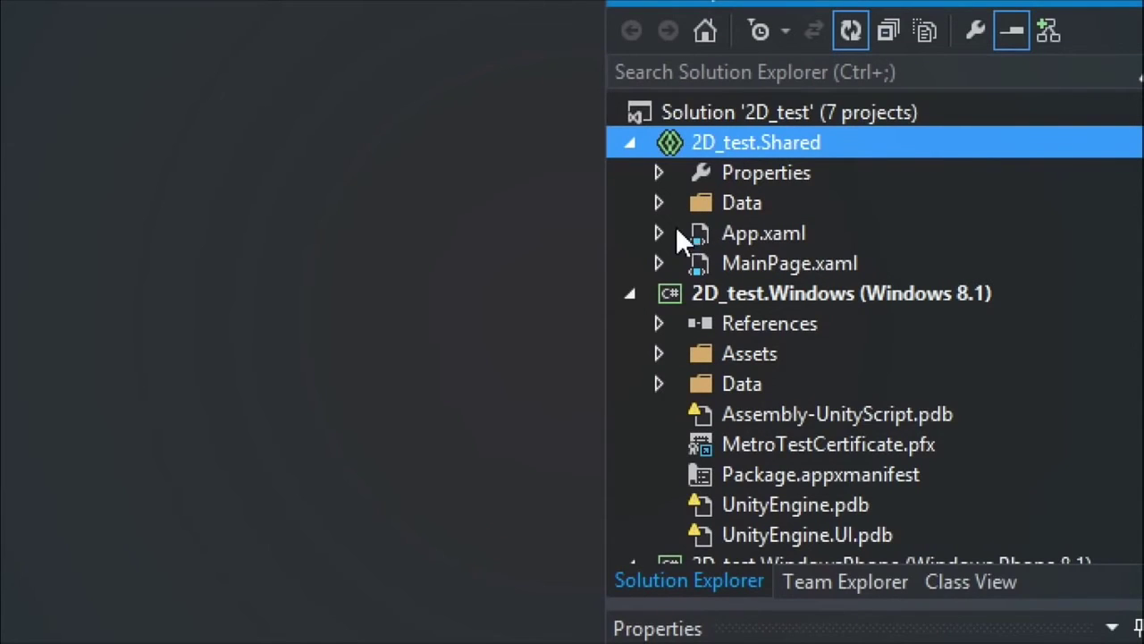
pyautogui.click(759, 263)
pyautogui.click(781, 230)
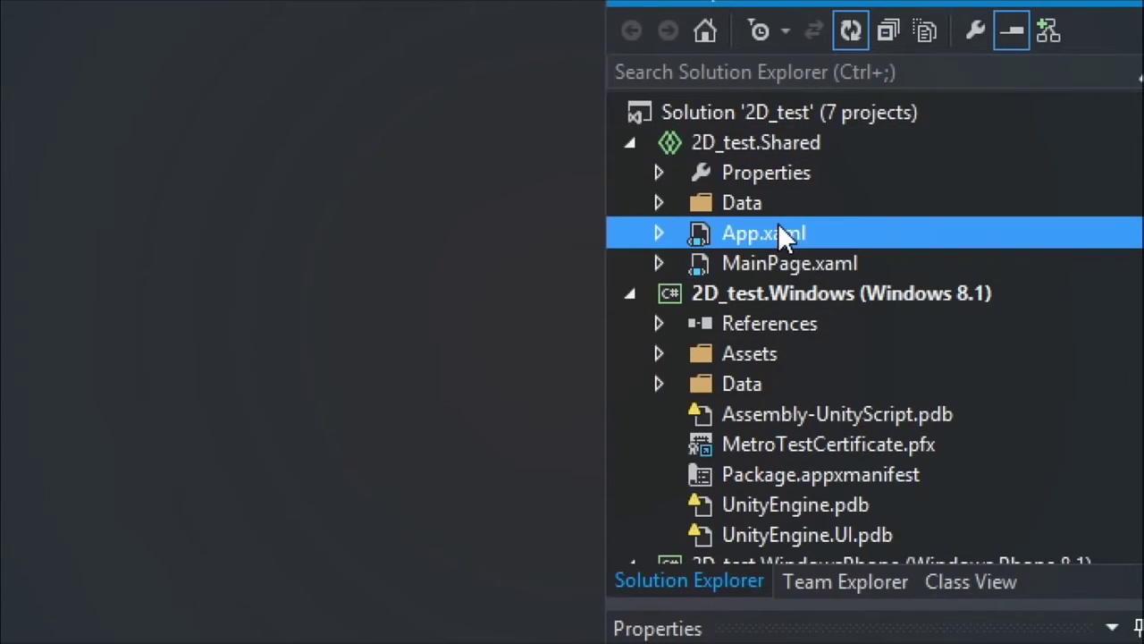
pyautogui.click(659, 203)
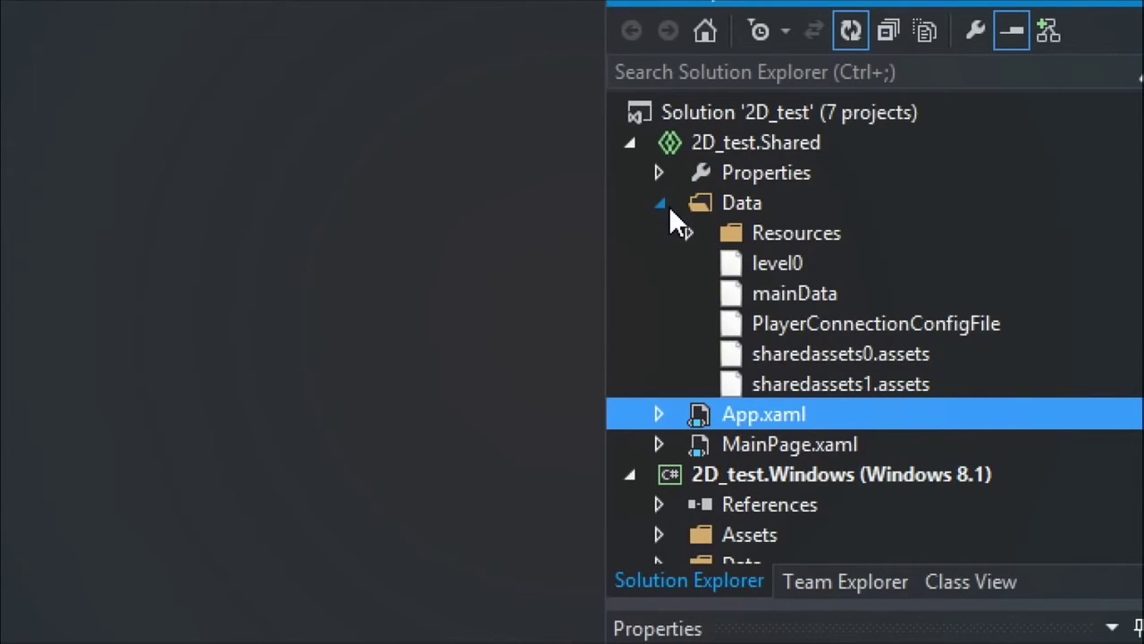
pyautogui.click(658, 204)
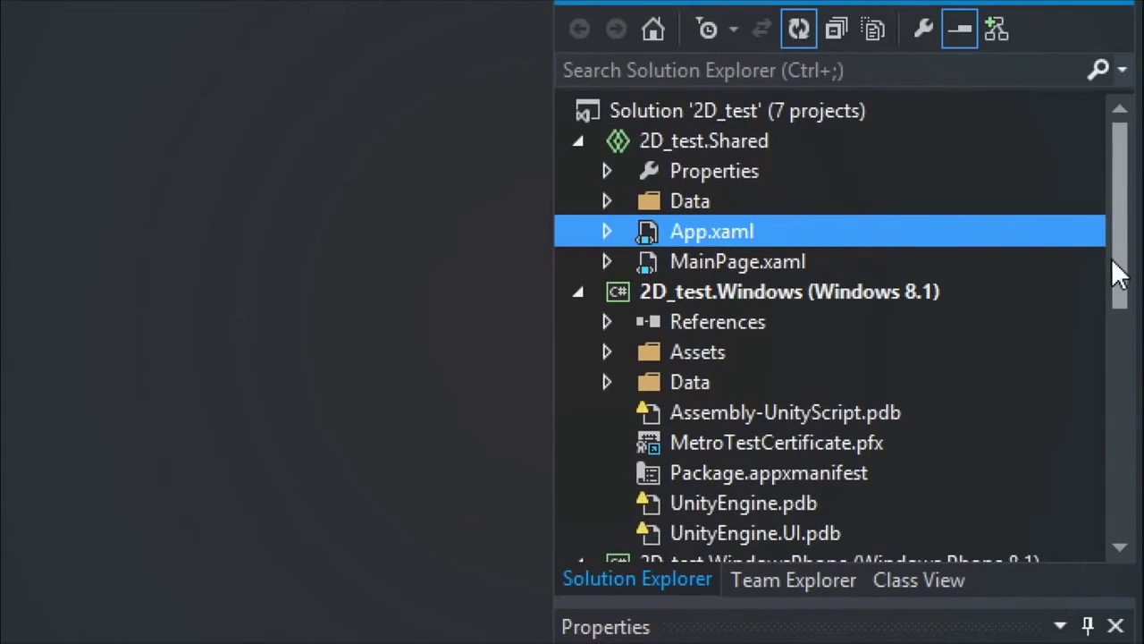
pyautogui.scroll(-1, 1116, 265)
# Select the 2D_test.Windows and 2D_test.WindowsPhone projects in Solution Explorer
pyautogui.click(829, 229)
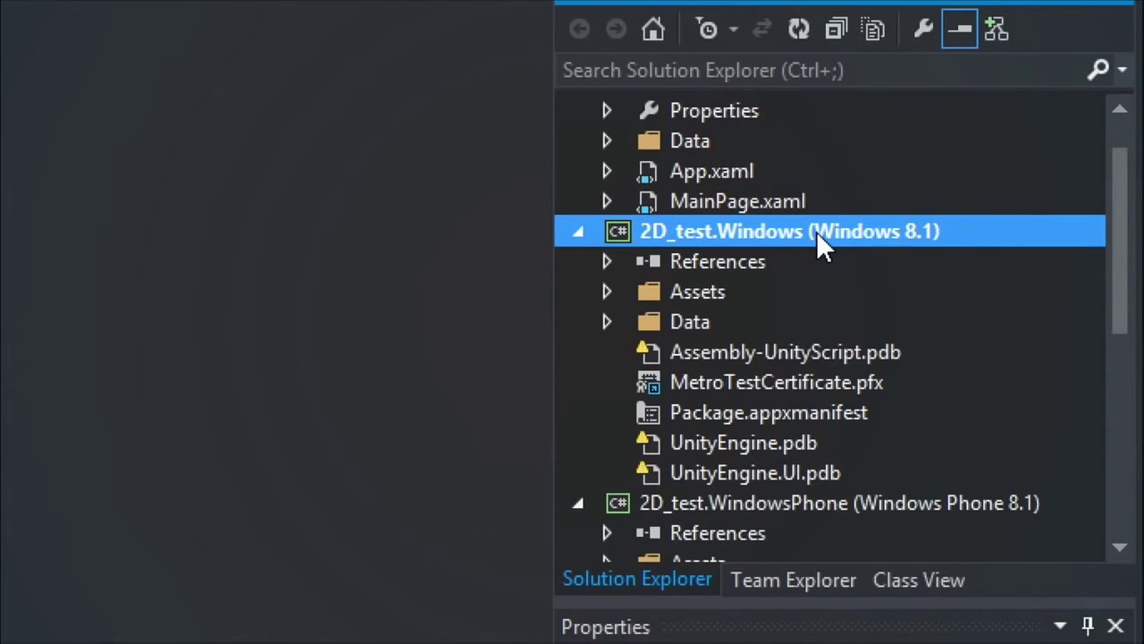
pyautogui.scroll(1, 816, 231)
pyautogui.scroll(-3, 823, 248)
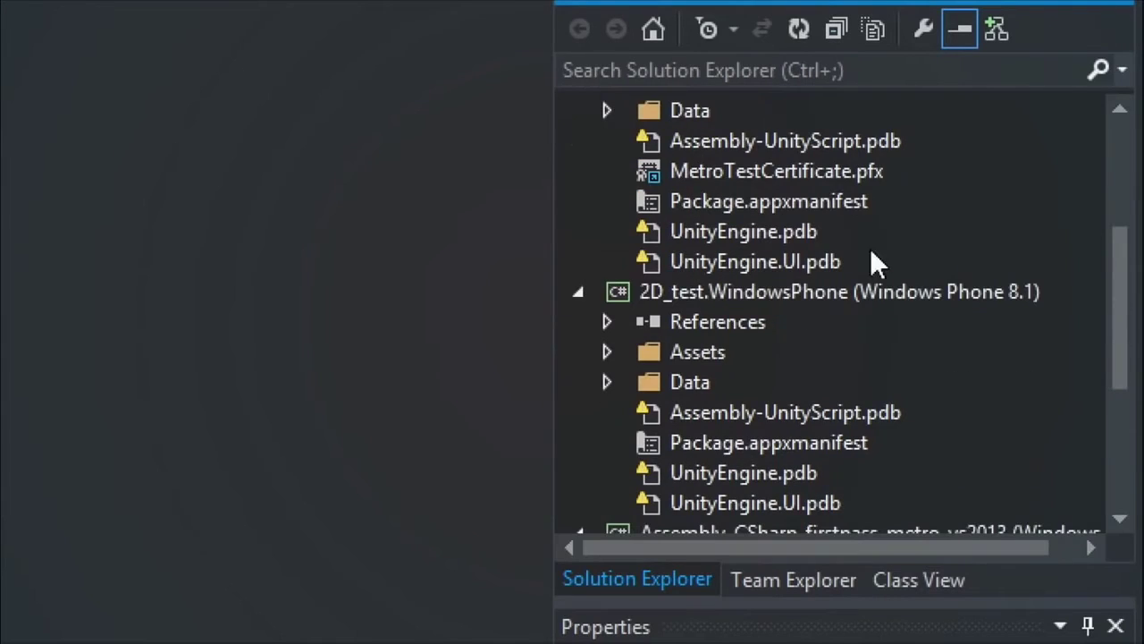
pyautogui.click(836, 295)
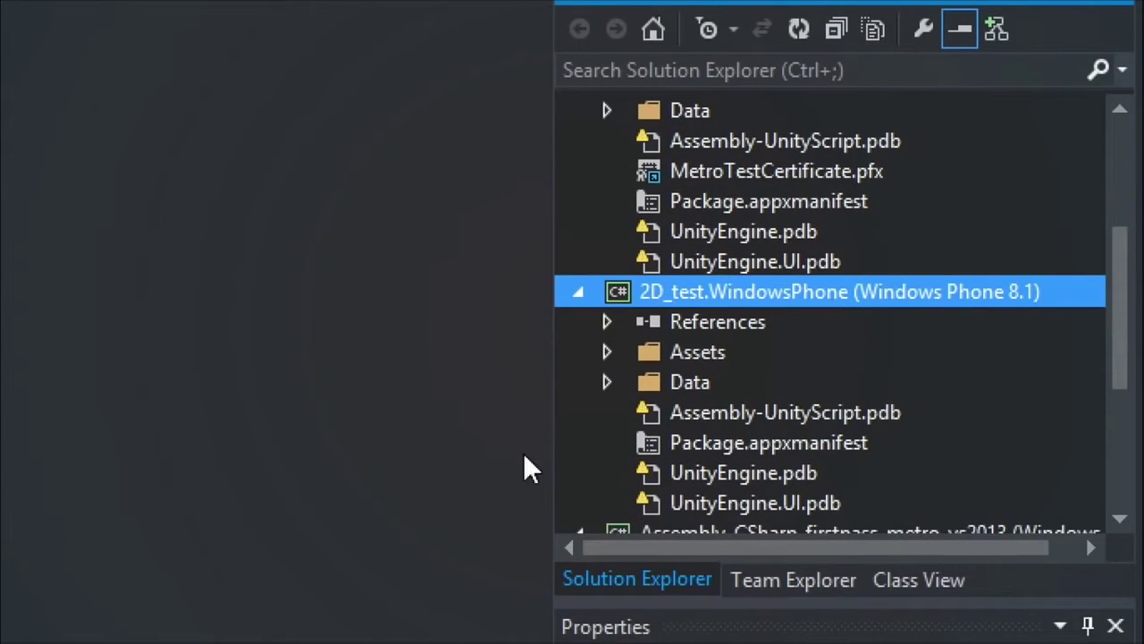
pyautogui.scroll(-2, 894, 295)
pyautogui.scroll(5, 832, 319)
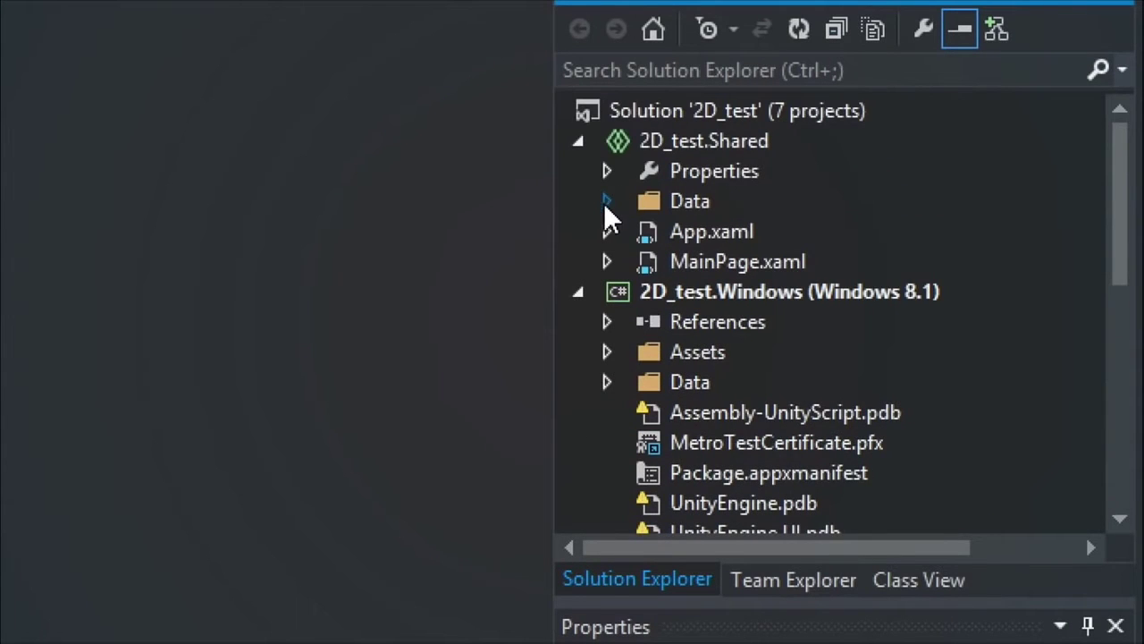
# Expand the Data folders of the Shared, Windows and WindowsPhone projects
pyautogui.click(606, 201)
pyautogui.scroll(-3, 791, 286)
pyautogui.click(606, 291)
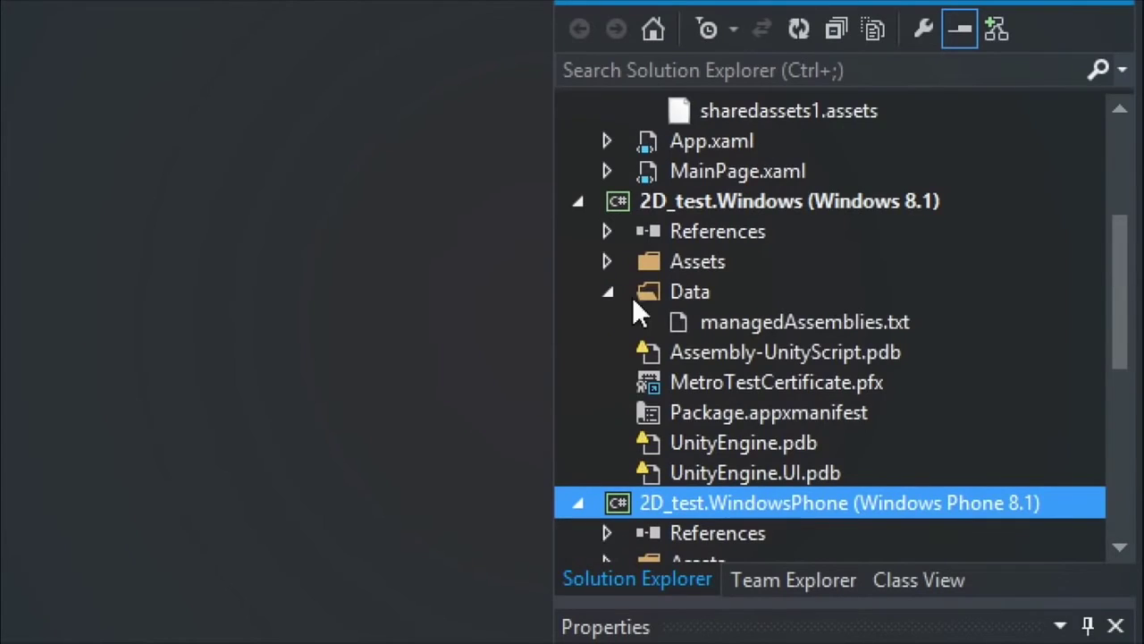
pyautogui.scroll(-5, 770, 361)
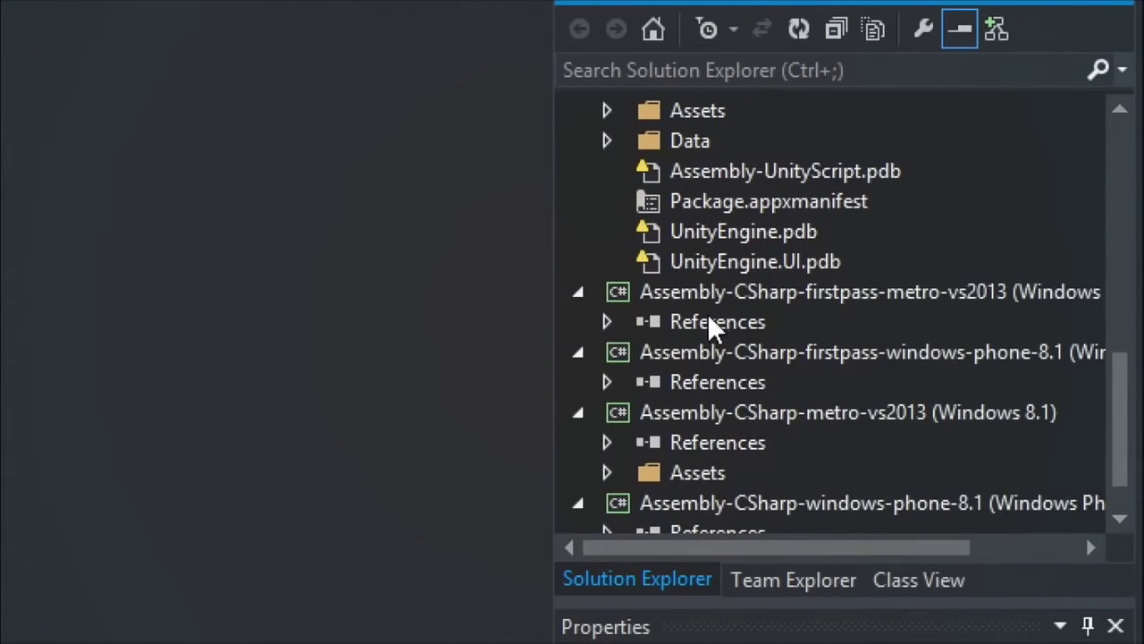
pyautogui.scroll(2, 715, 324)
pyautogui.click(605, 318)
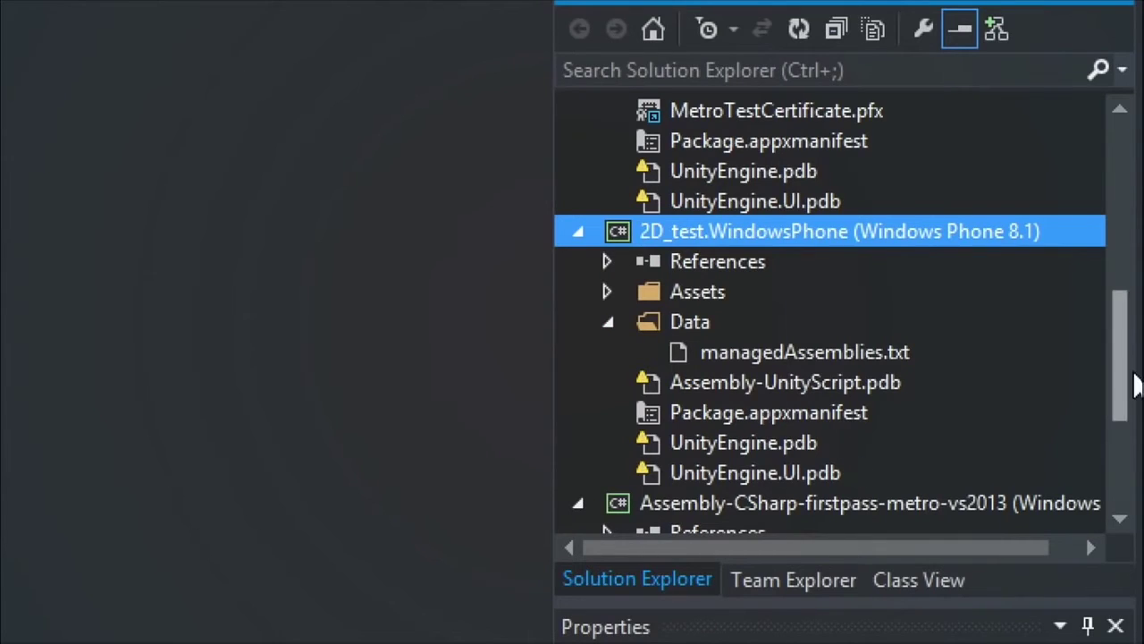
pyautogui.moveTo(1121, 357); pyautogui.dragTo(1116, 298)
# Show the Windows project's Assets images and select the phone project's Package.appxmanifest
pyautogui.click(606, 171)
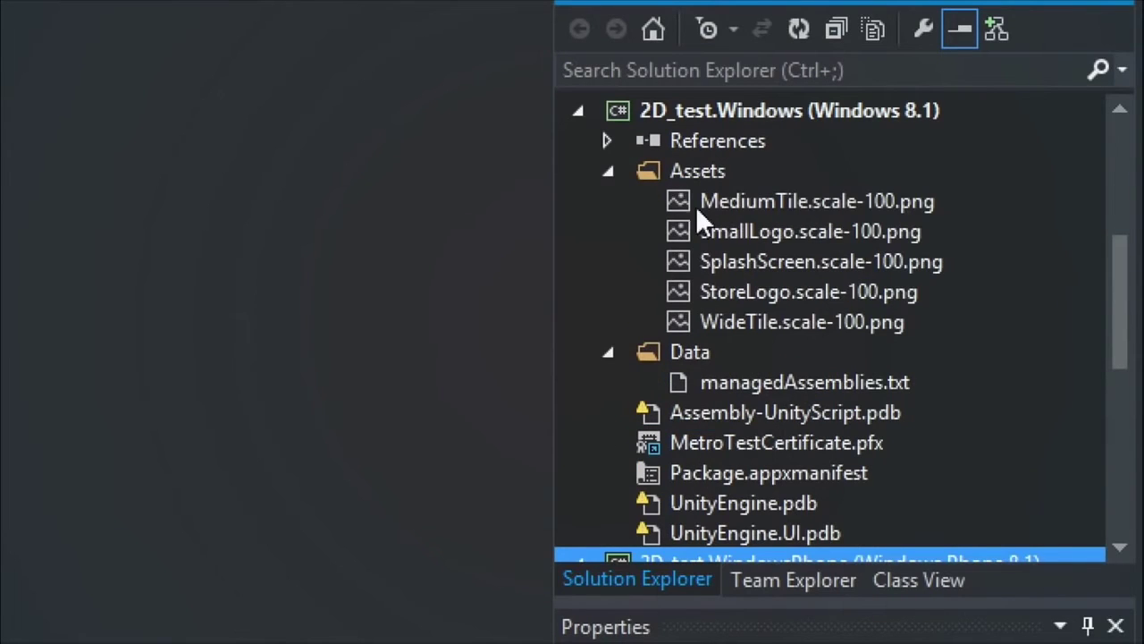
pyautogui.scroll(-1, 1117, 344)
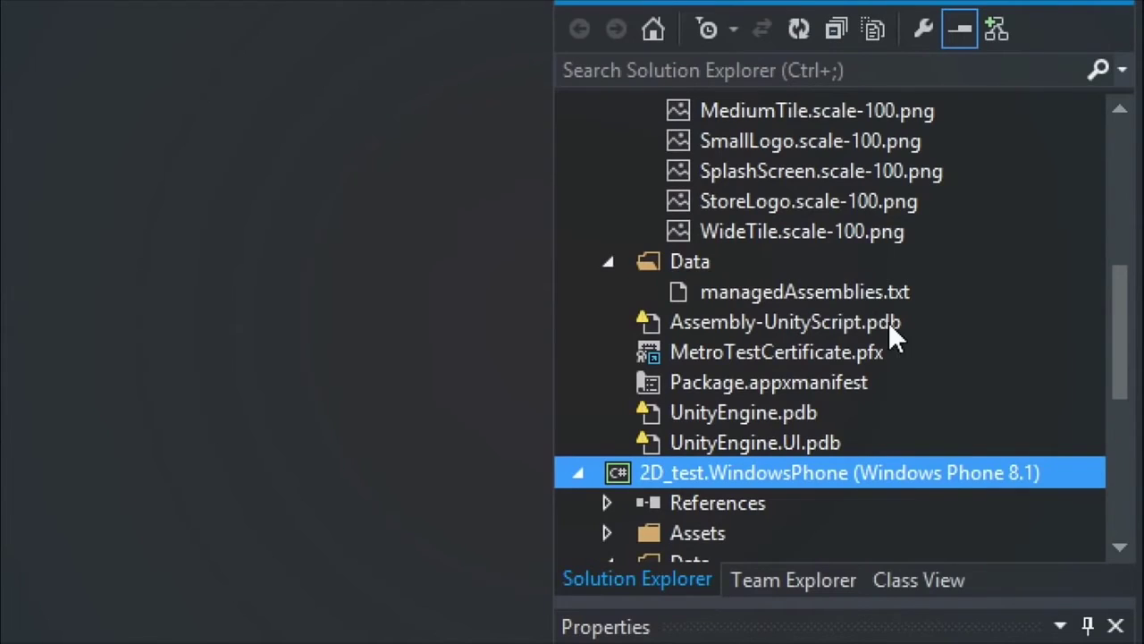
pyautogui.scroll(-2, 1026, 359)
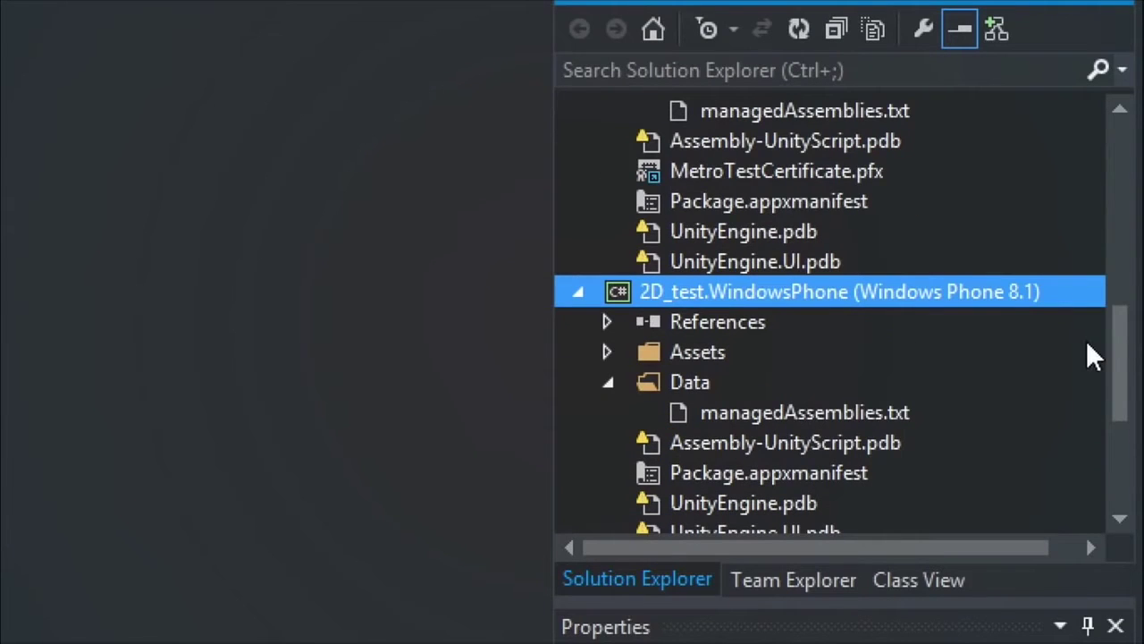
pyautogui.scroll(-1, 1119, 375)
pyautogui.click(728, 381)
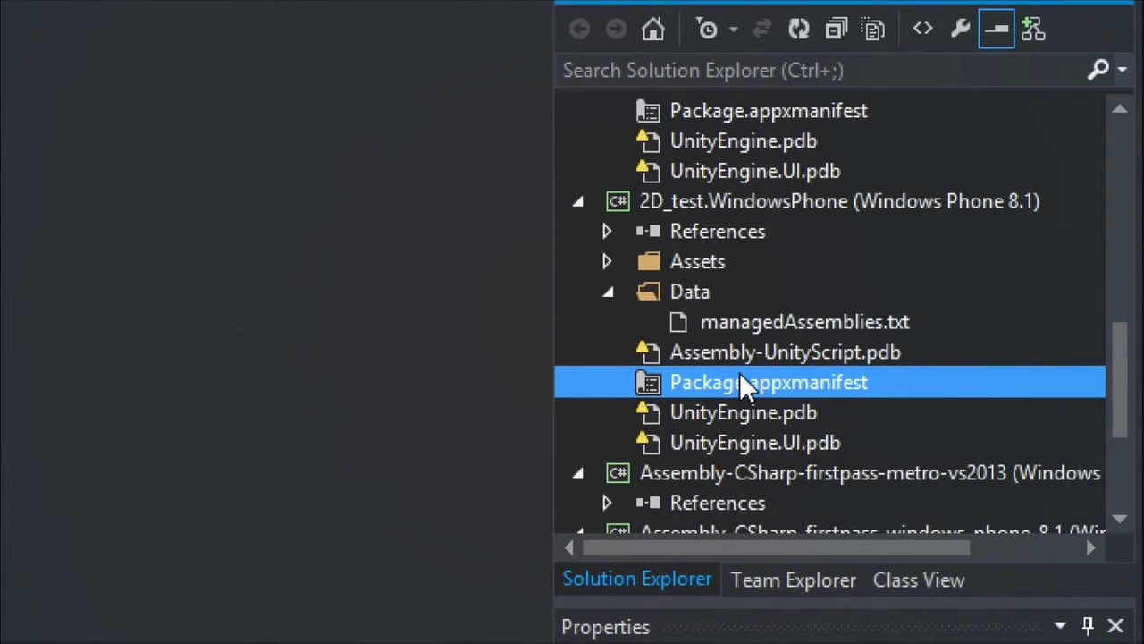
pyautogui.moveTo(1118, 378); pyautogui.dragTo(1118, 447)
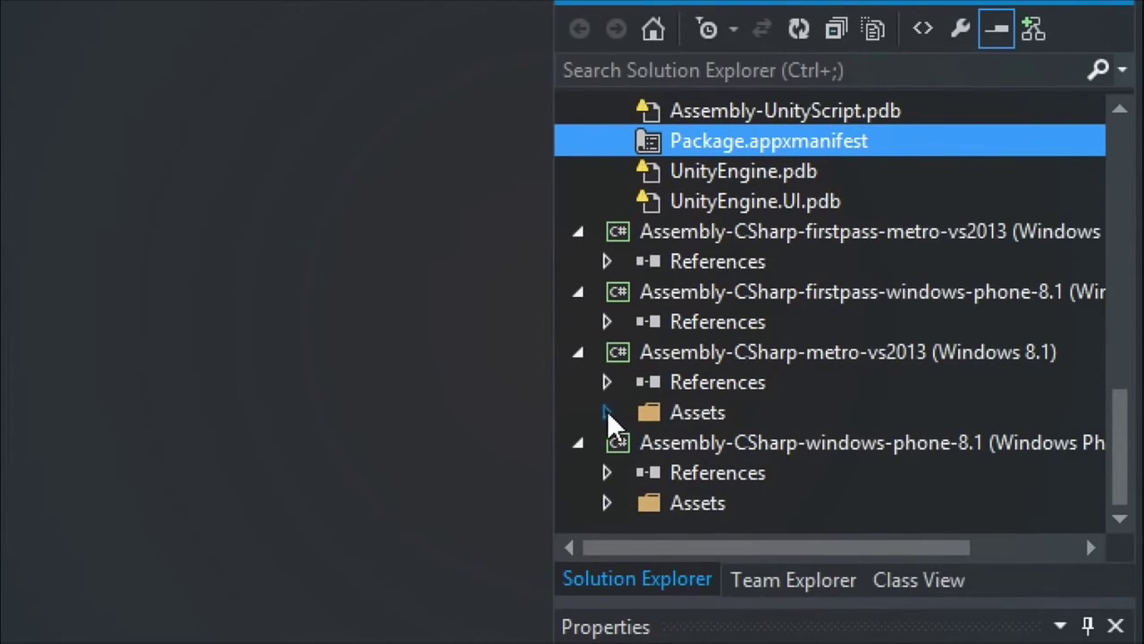
# Expand Assets > Scripts of Assembly-CSharp-metro-vs2013 to view its script files
pyautogui.click(607, 412)
pyautogui.click(643, 440)
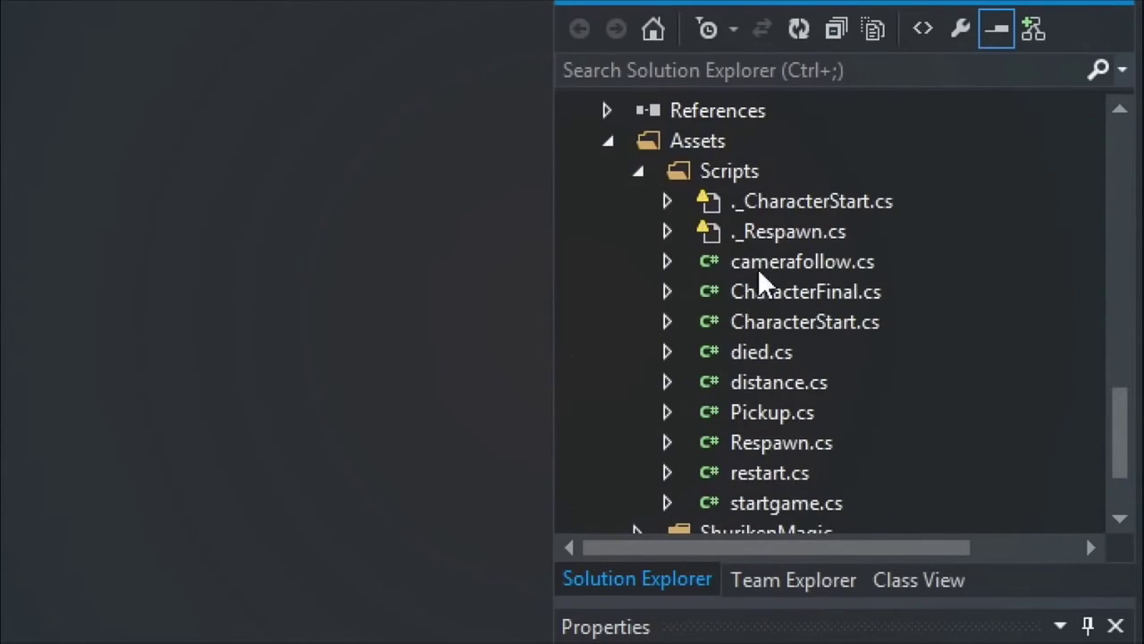
pyautogui.moveTo(1120, 467); pyautogui.dragTo(1119, 442)
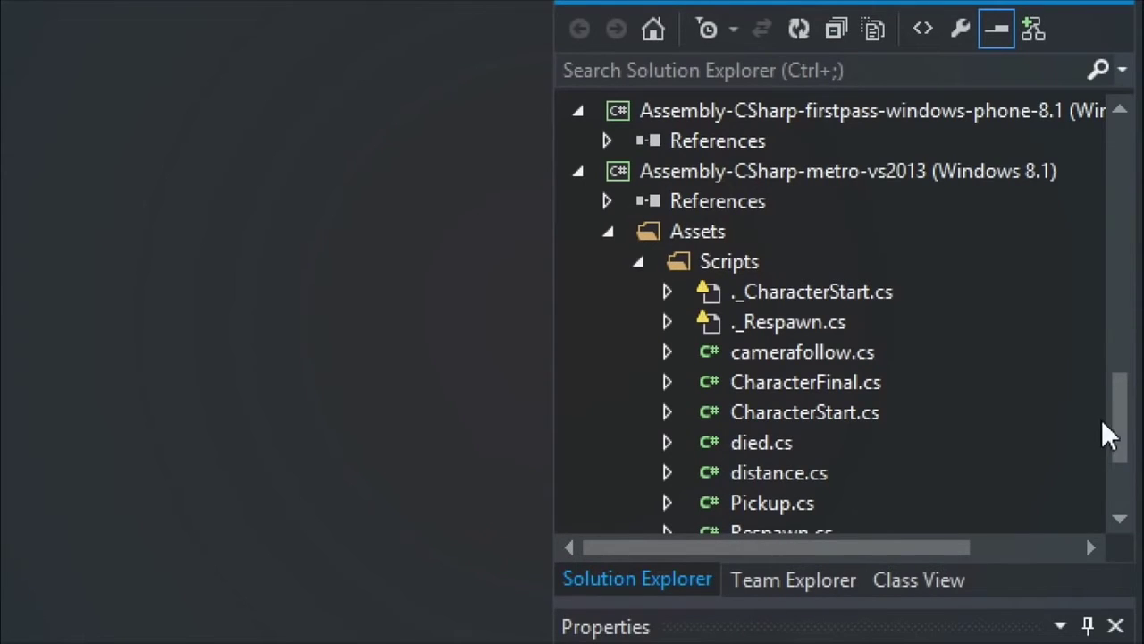
pyautogui.moveTo(1125, 435); pyautogui.dragTo(1119, 179)
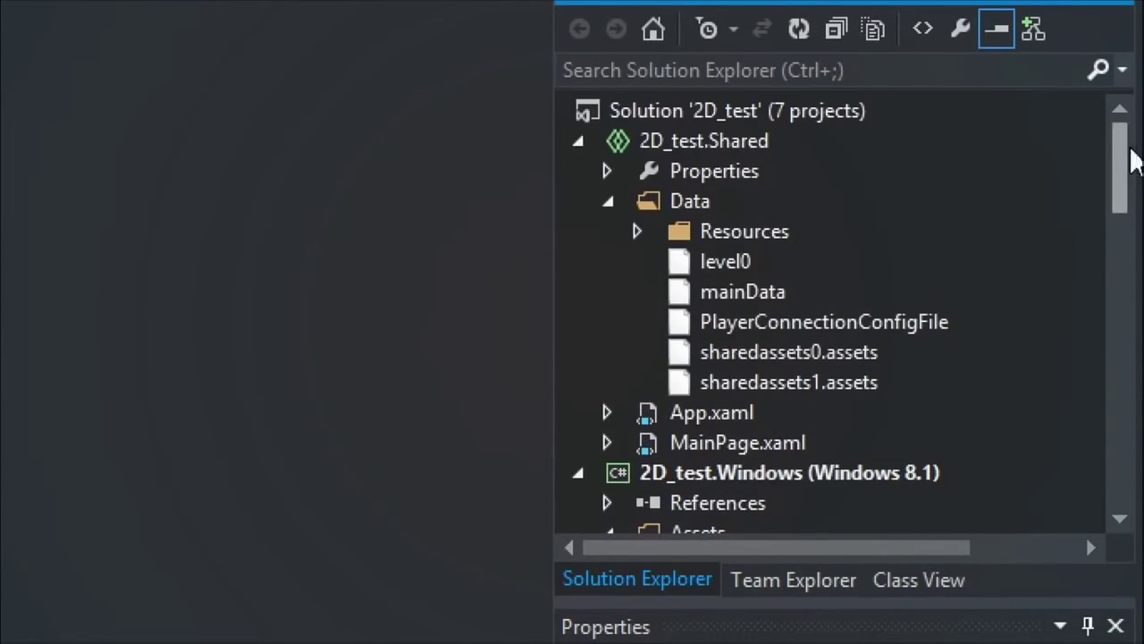
# Collapse all expanded Data and Assets folders and return to the top of the tree
pyautogui.click(607, 202)
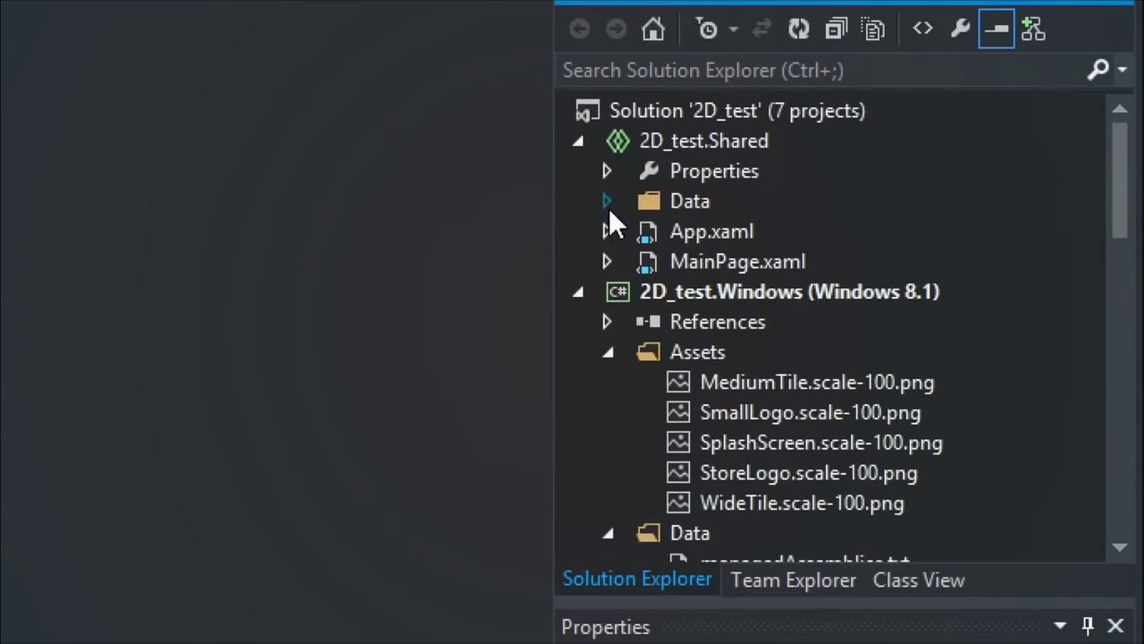
pyautogui.click(606, 351)
pyautogui.click(610, 379)
pyautogui.scroll(-10, 617, 438)
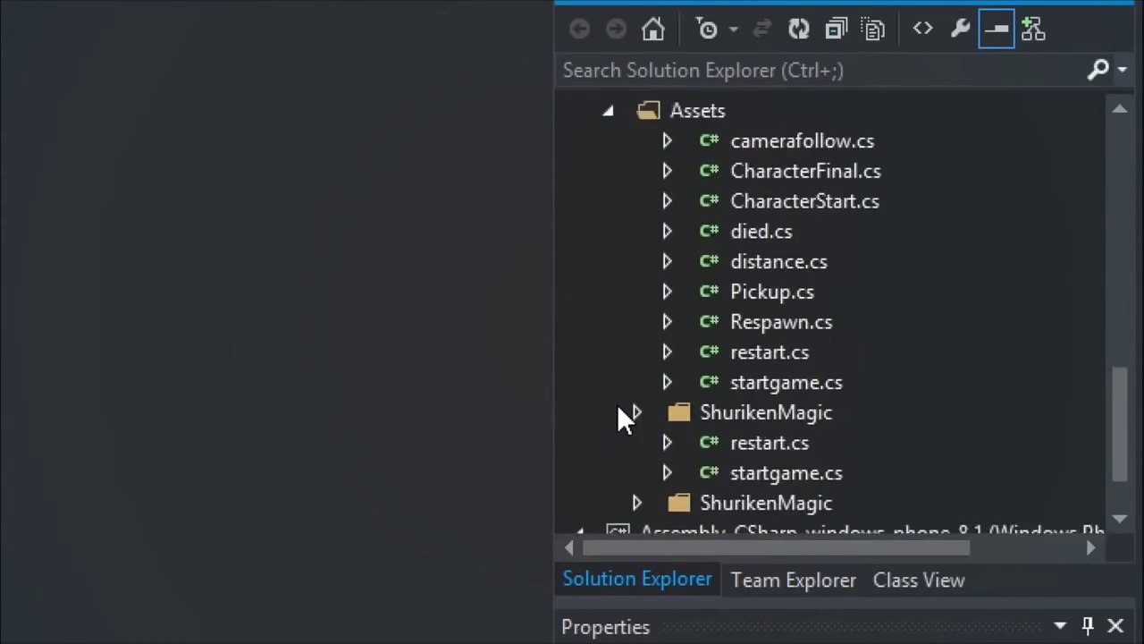
pyautogui.scroll(5, 618, 397)
pyautogui.click(608, 295)
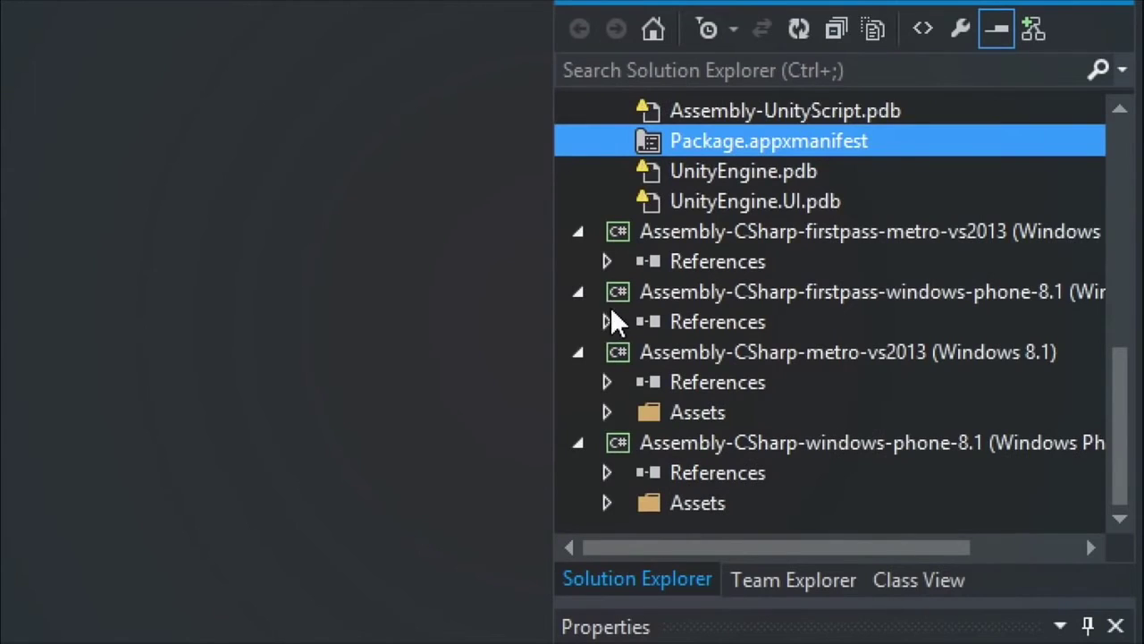
pyautogui.scroll(4, 593, 326)
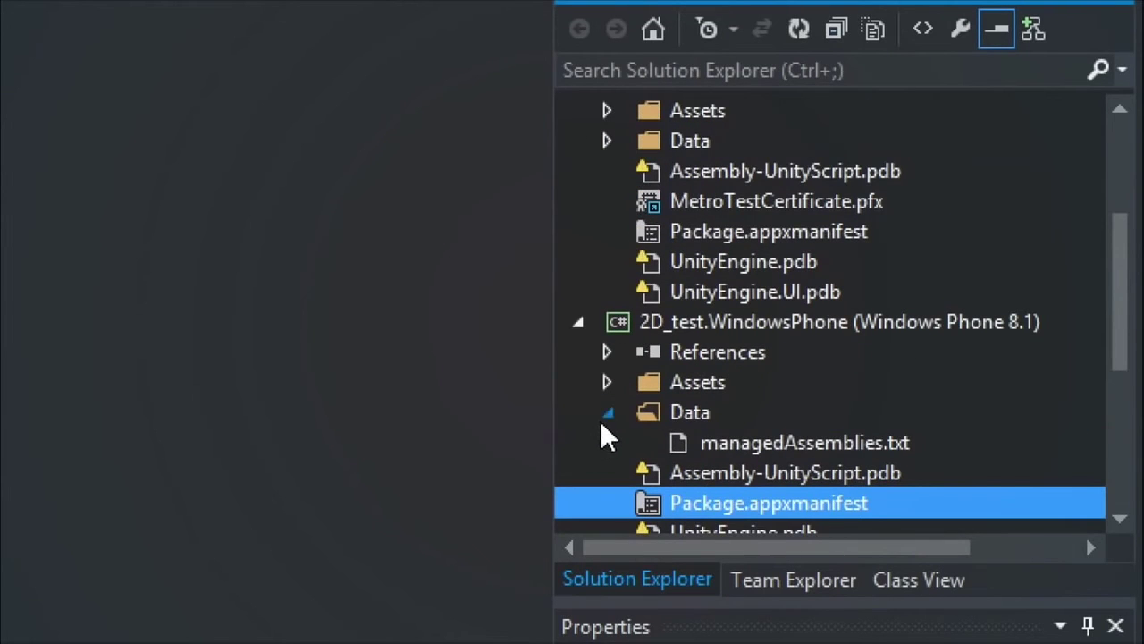
pyautogui.click(605, 414)
pyautogui.scroll(3, 877, 337)
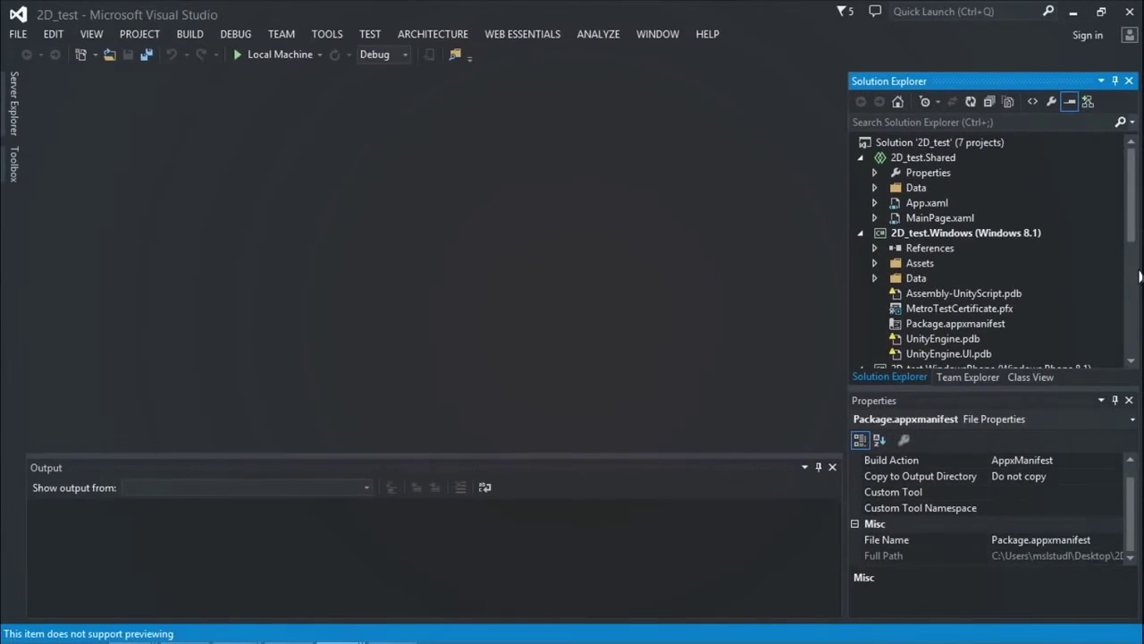
# Build and run the solution on Local Machine, which fails with 4 errors and 9 warnings
pyautogui.click(267, 56)
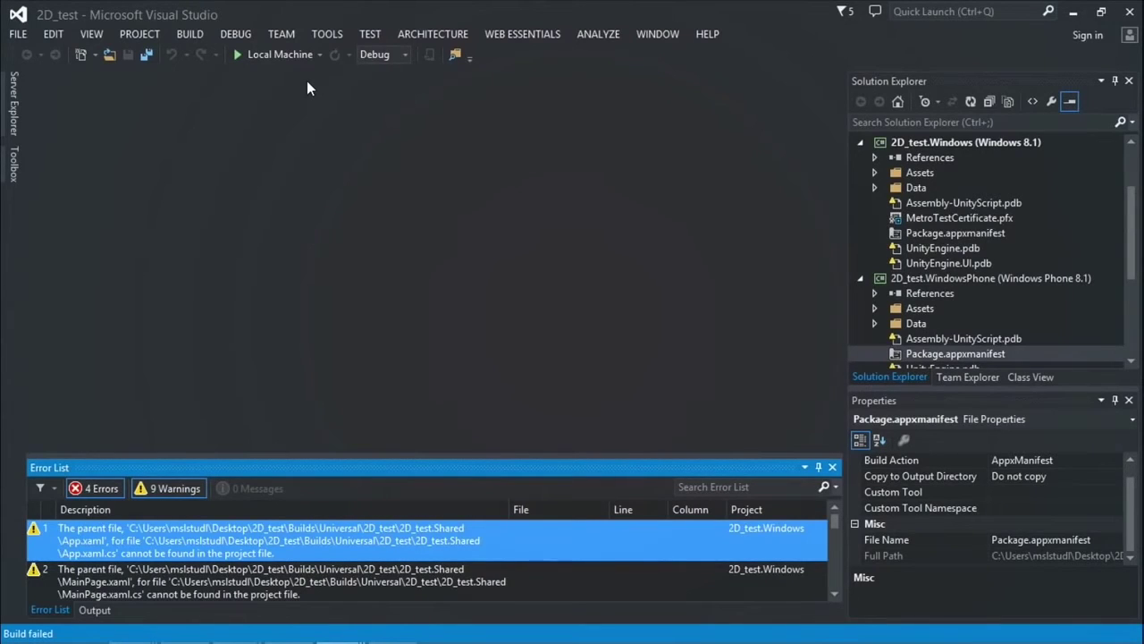
pyautogui.click(404, 54)
# Switch the active solution platform from ARM to x86 in Configuration Manager
pyautogui.click(358, 118)
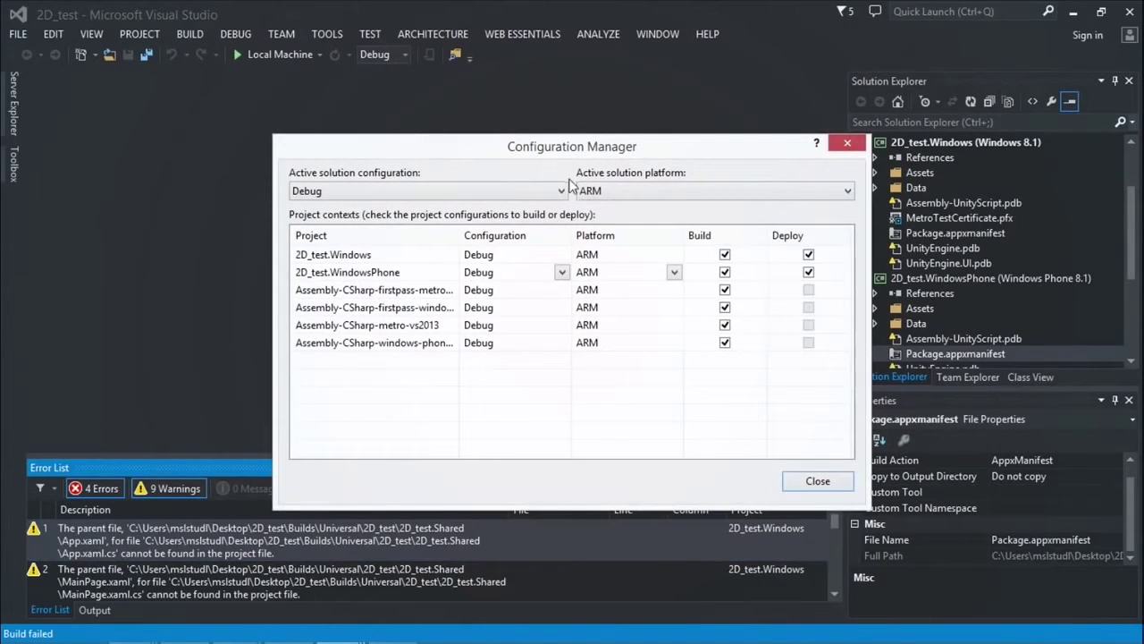
pyautogui.click(591, 191)
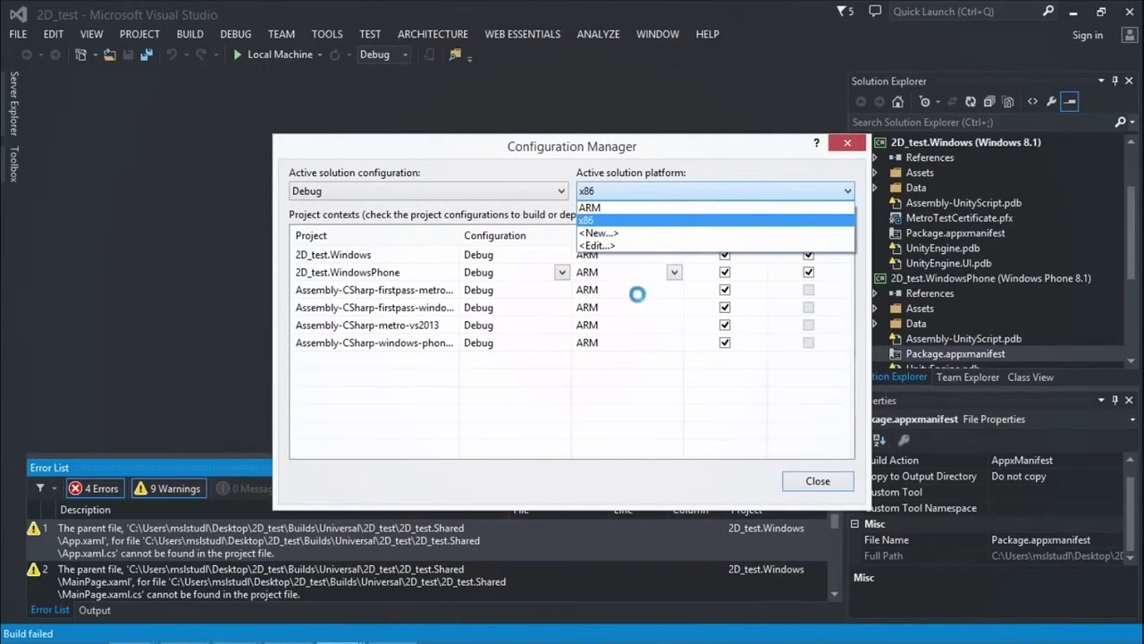
pyautogui.click(216, 547)
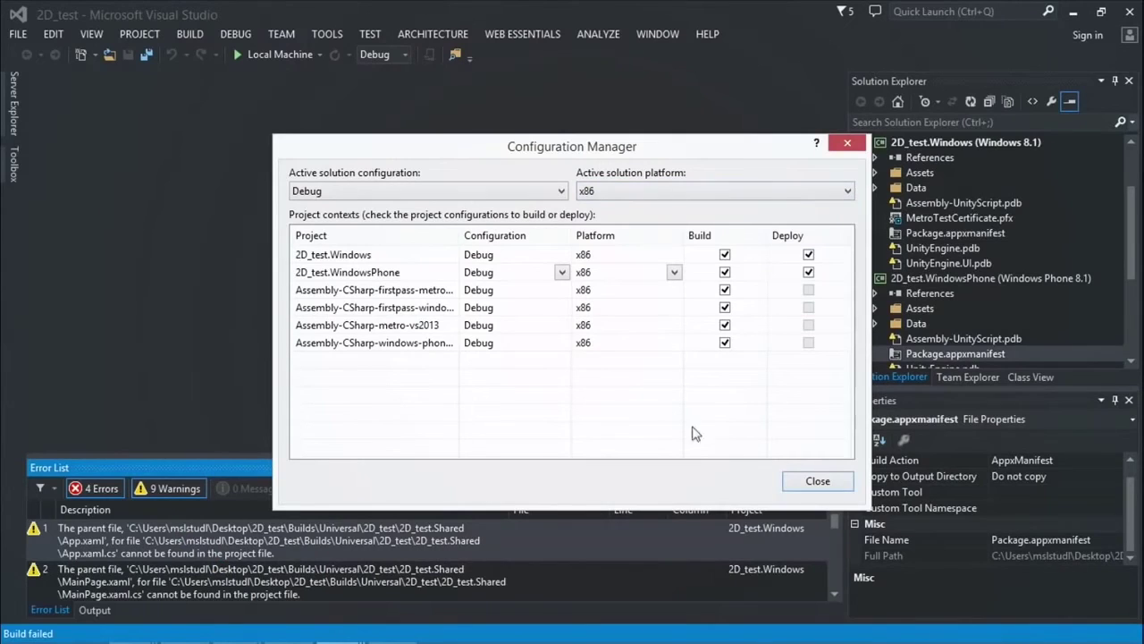
pyautogui.click(790, 485)
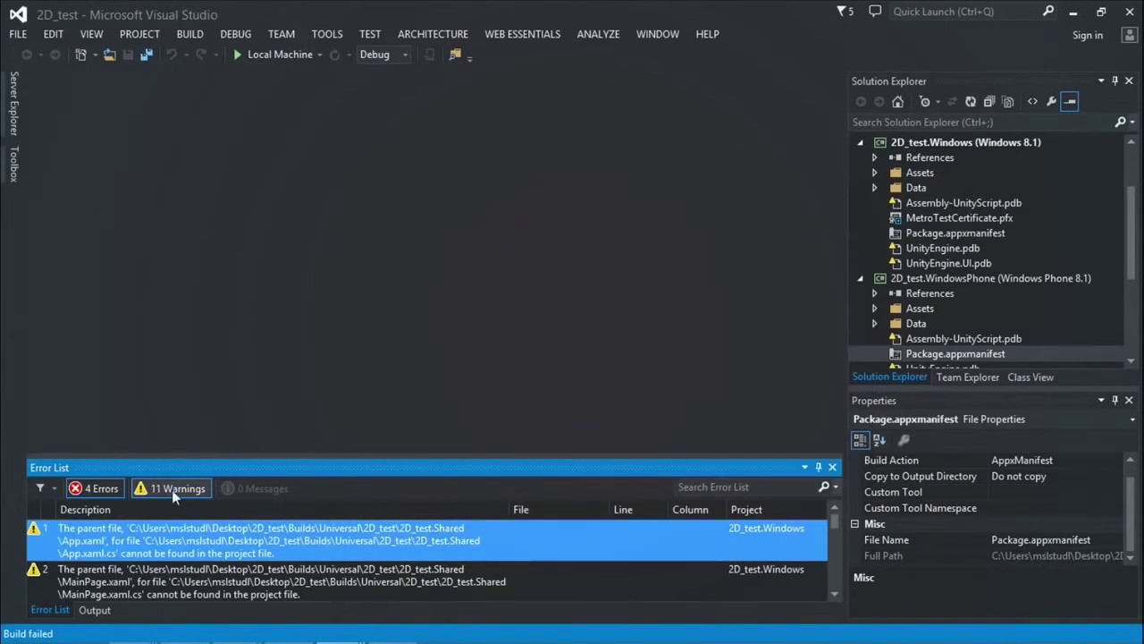
# Hide warnings, enlarge the Error List, and inspect the missing _Respawn.cs error
pyautogui.click(166, 489)
pyautogui.moveTo(248, 458); pyautogui.dragTo(250, 389)
pyautogui.click(261, 494)
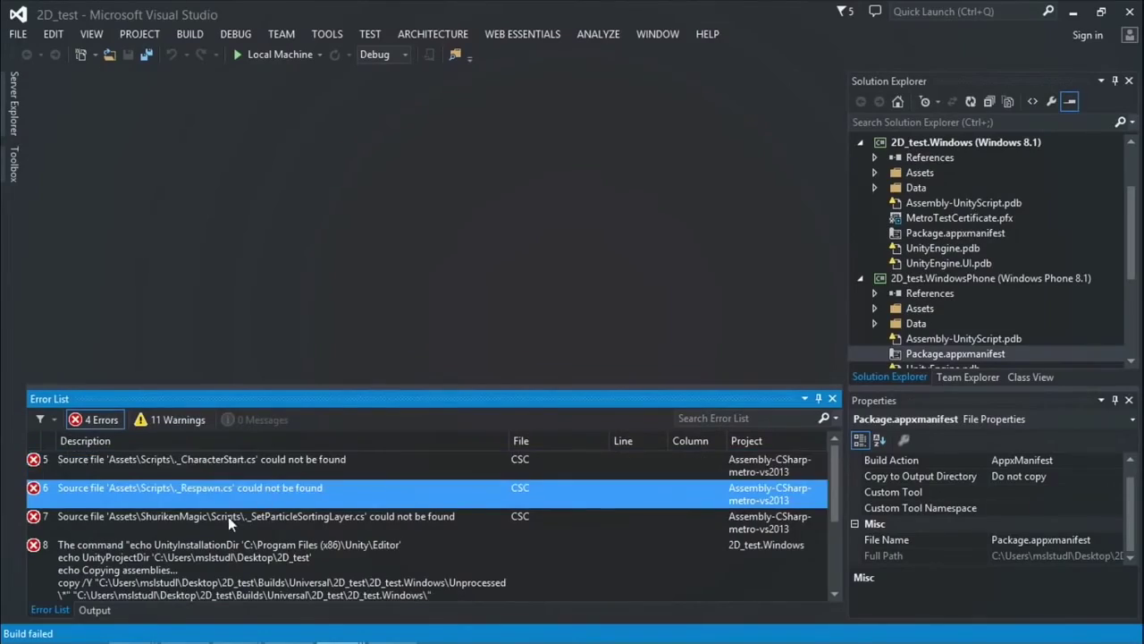
pyautogui.scroll(-3, 303, 524)
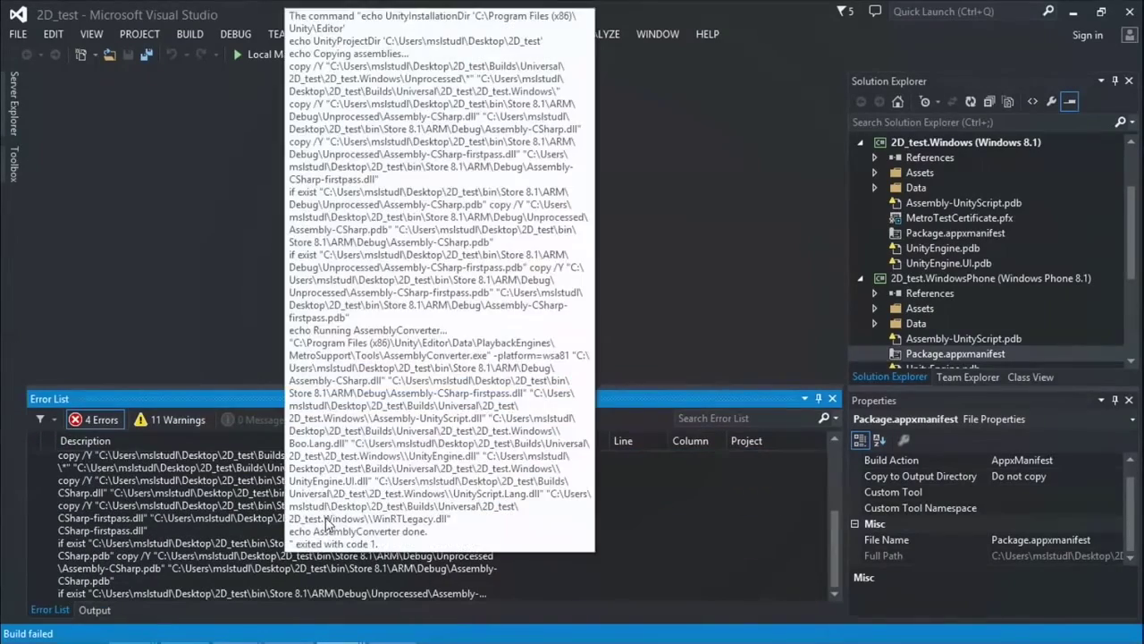
pyautogui.moveTo(324, 548)
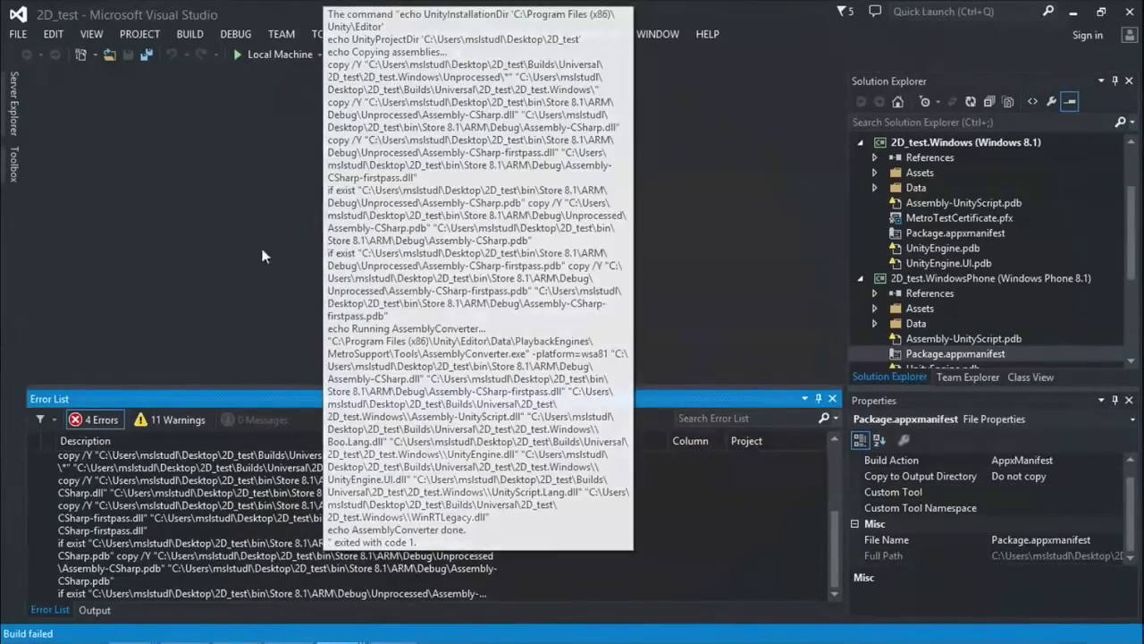
# Rebuild and run the app on Local Machine for Debug x86
pyautogui.click(404, 55)
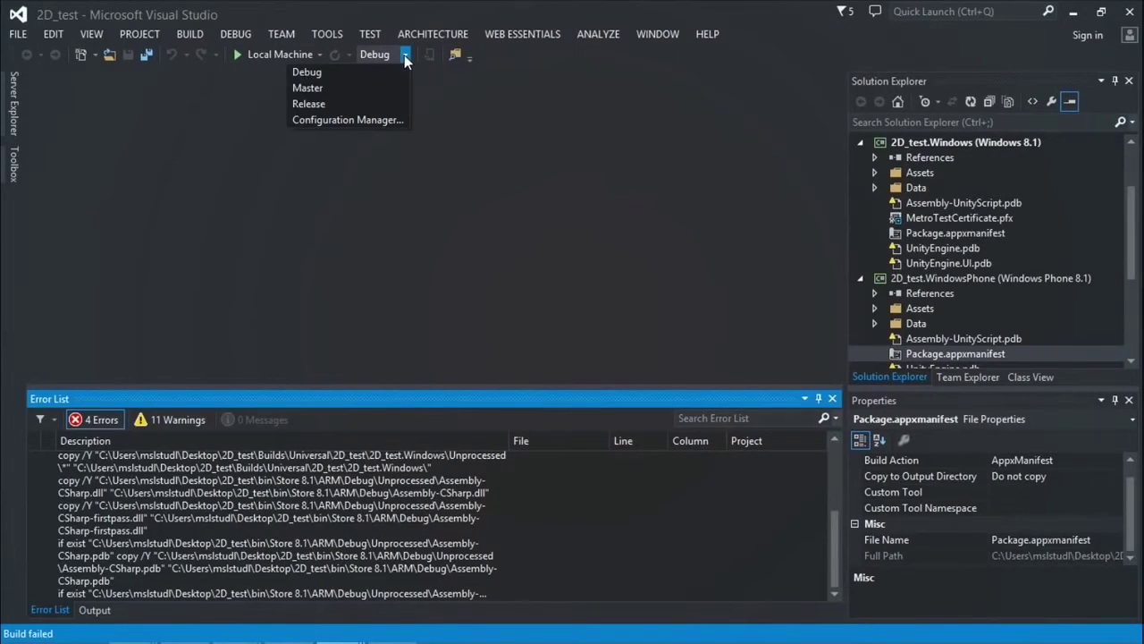
pyautogui.click(397, 54)
pyautogui.click(282, 55)
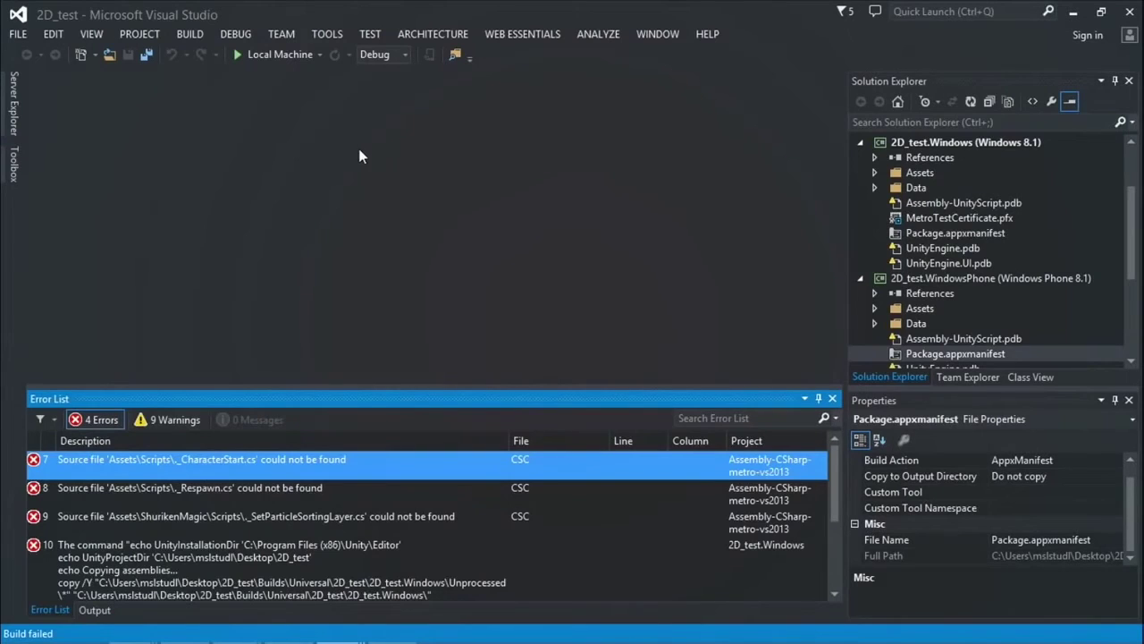
# Confirm x86 is still the solution platform and select the failed build command error
pyautogui.click(398, 55)
pyautogui.click(356, 119)
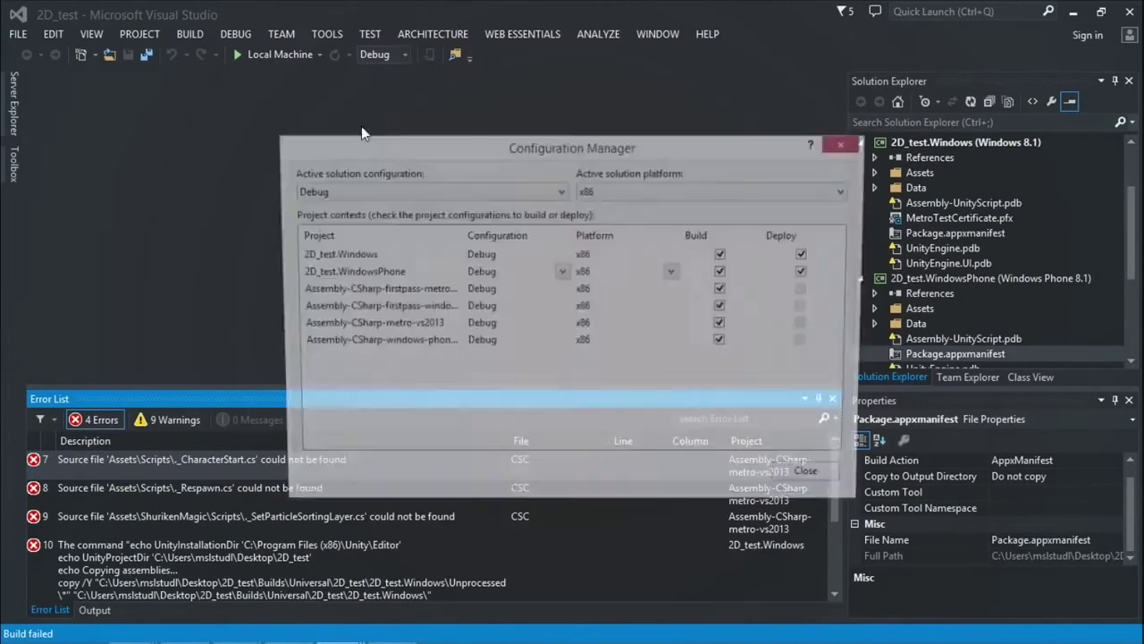
pyautogui.click(607, 191)
pyautogui.click(608, 234)
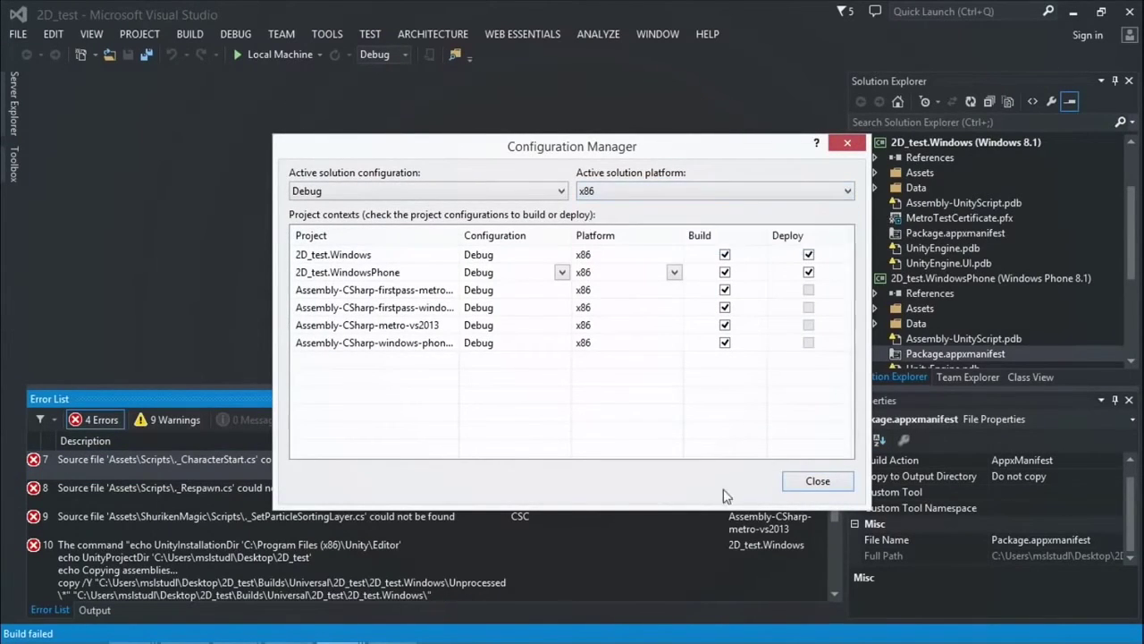
pyautogui.click(815, 482)
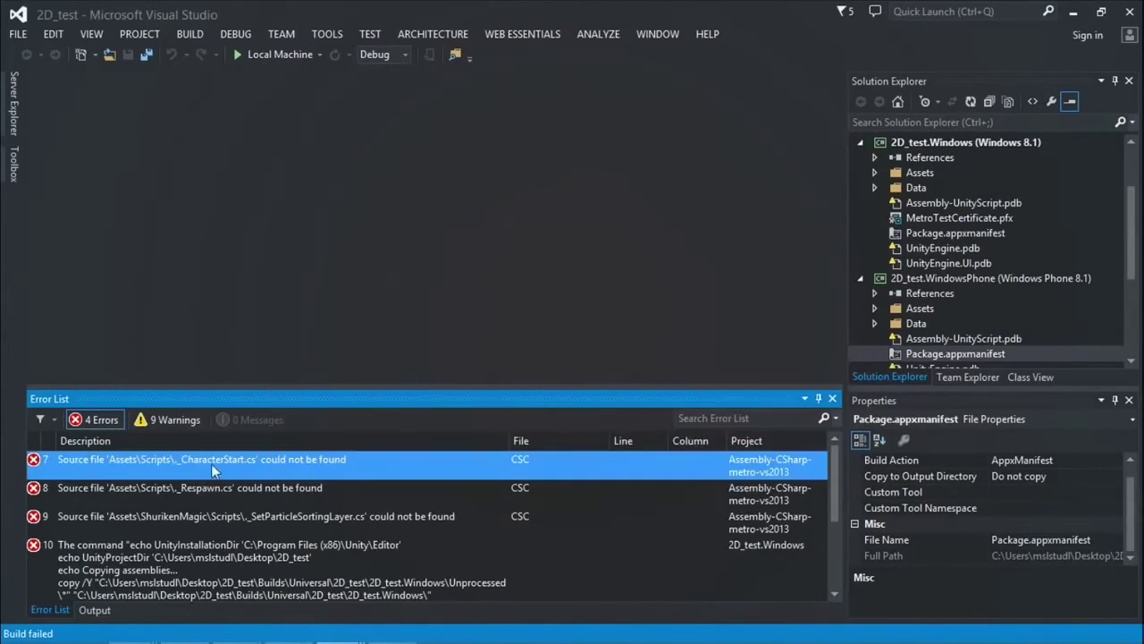
pyautogui.click(196, 556)
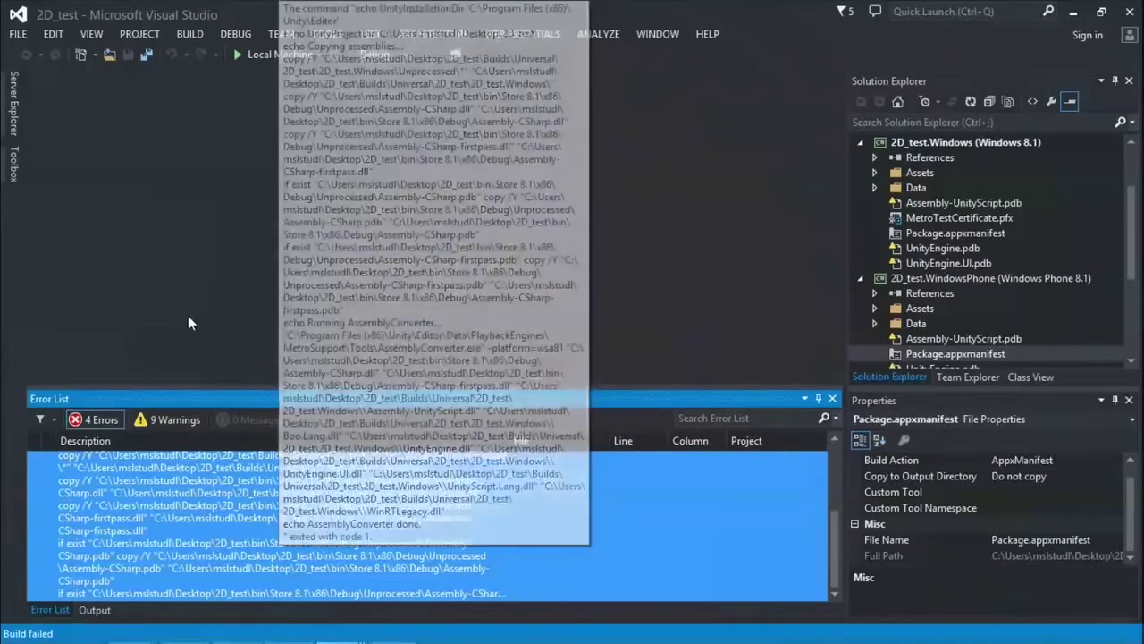
pyautogui.click(181, 33)
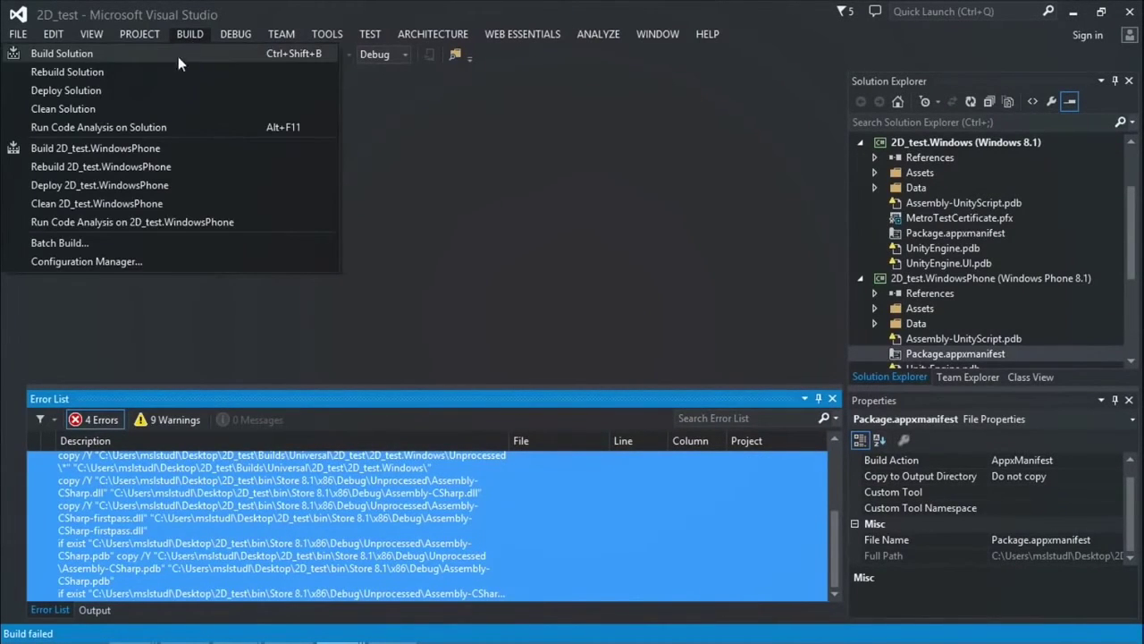
# Clean the solution, then build the whole solution again
pyautogui.click(143, 108)
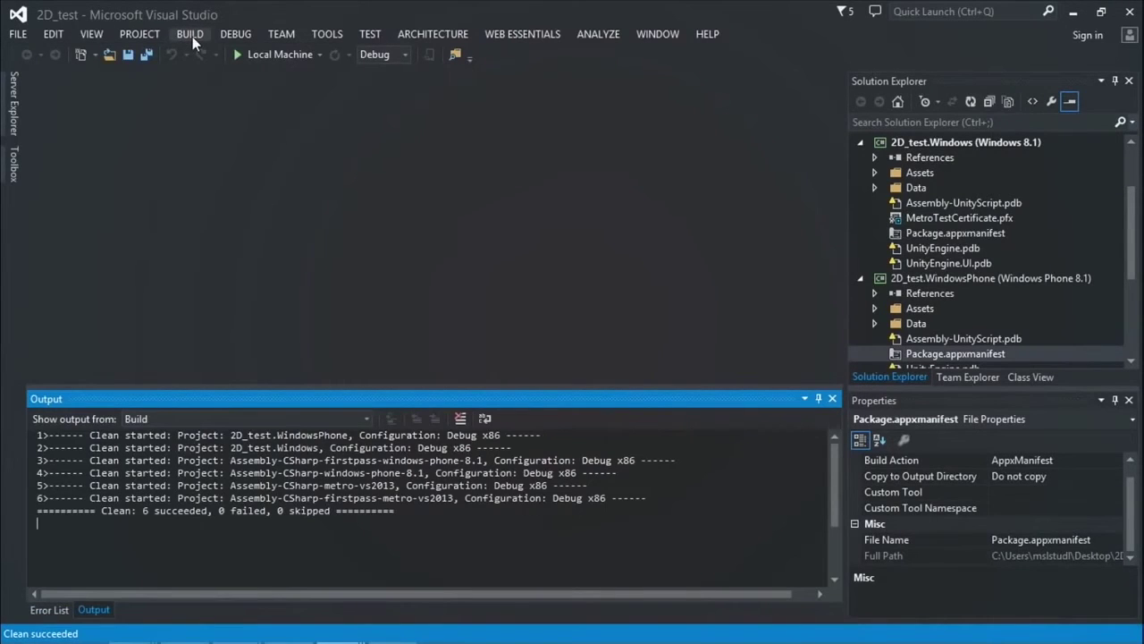
pyautogui.click(192, 36)
pyautogui.click(177, 52)
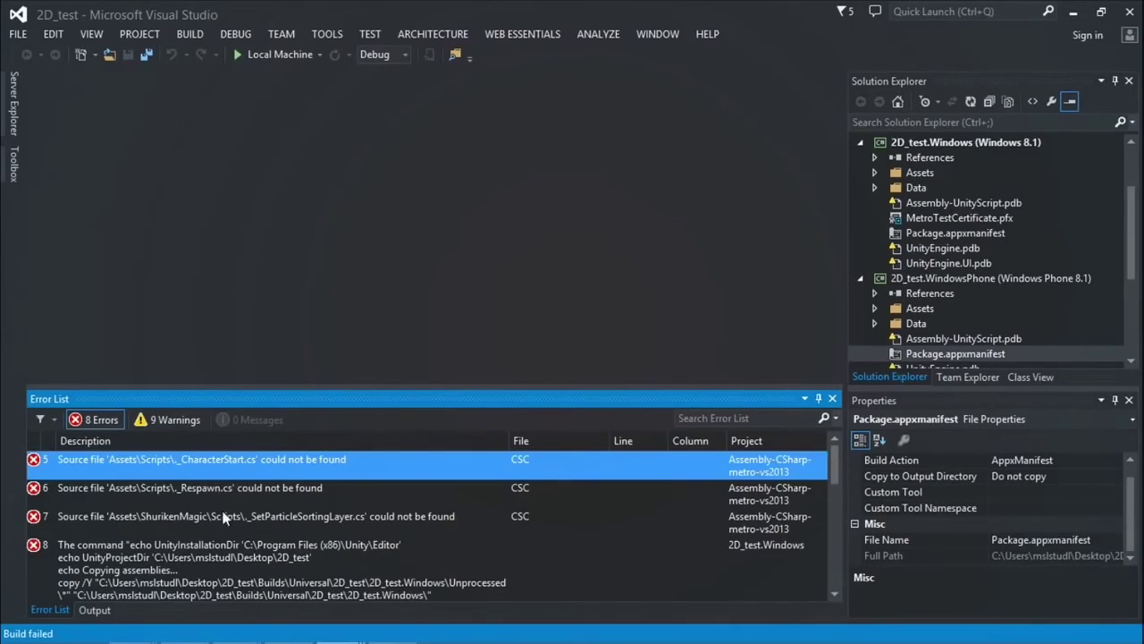
# Enlarge the Error List and read through the 8 CS2001 missing-source errors
pyautogui.moveTo(372, 388); pyautogui.dragTo(362, 347)
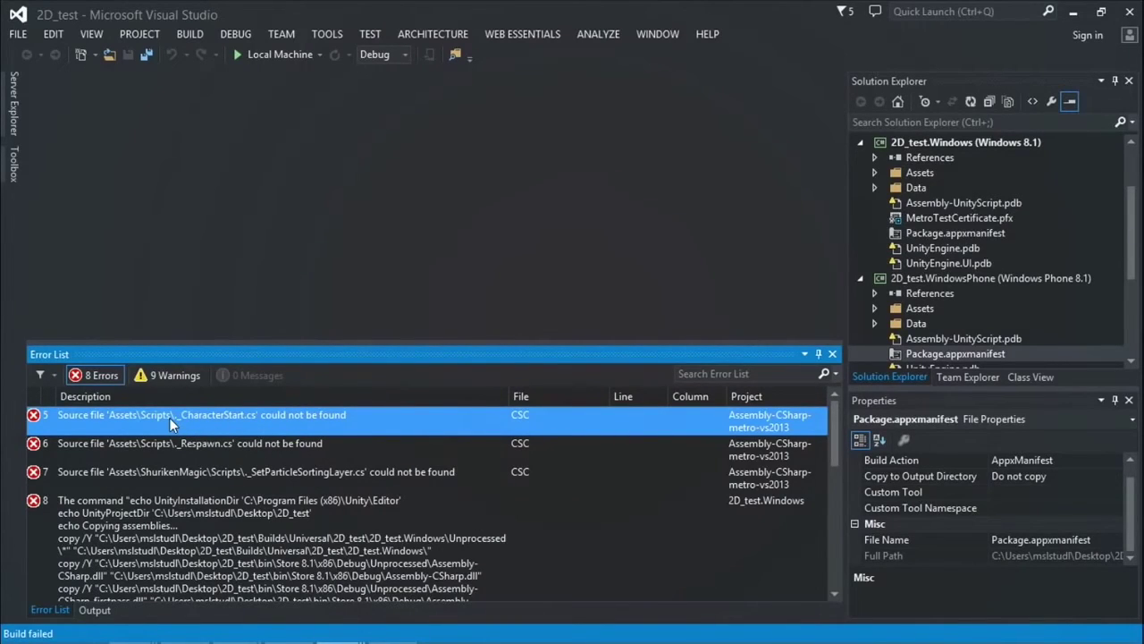
pyautogui.scroll(-3, 206, 426)
pyautogui.scroll(1, 211, 426)
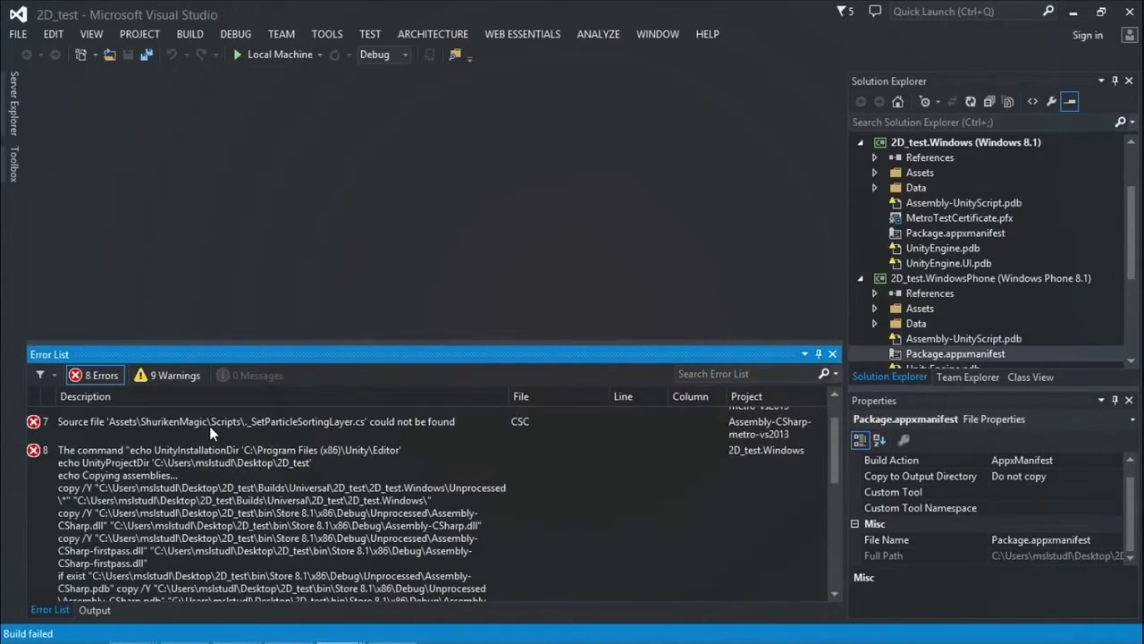
pyautogui.scroll(2, 209, 425)
# Bring the 2D_test Visual Studio window back and run it on Local Machine
pyautogui.click(1072, 11)
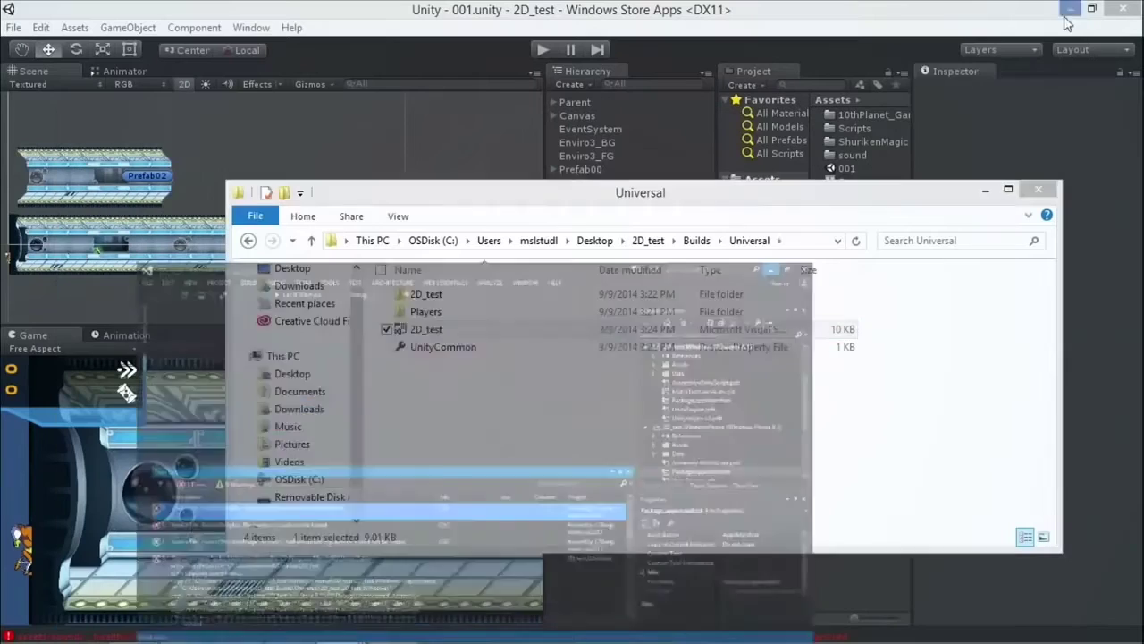
pyautogui.click(515, 288)
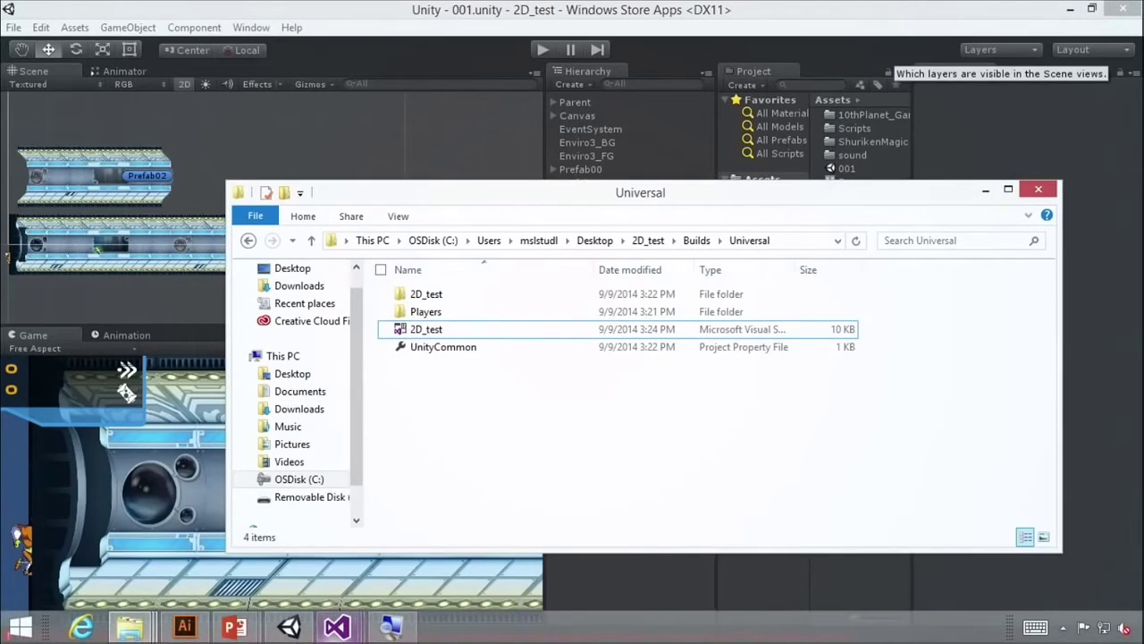
pyautogui.moveTo(337, 626)
pyautogui.click(337, 523)
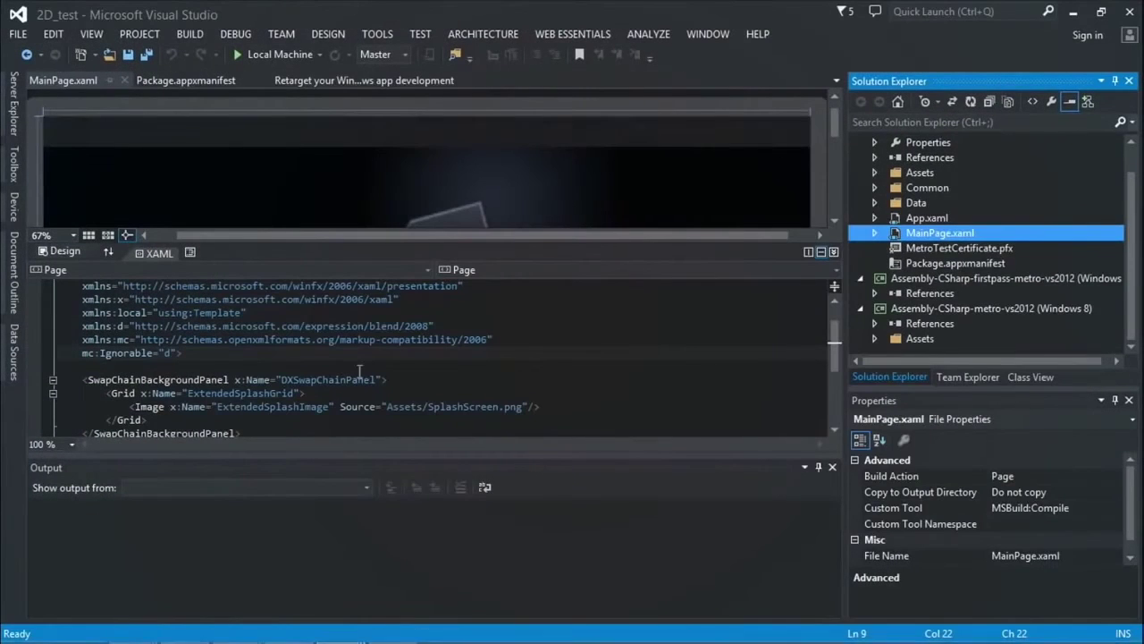
pyautogui.click(283, 53)
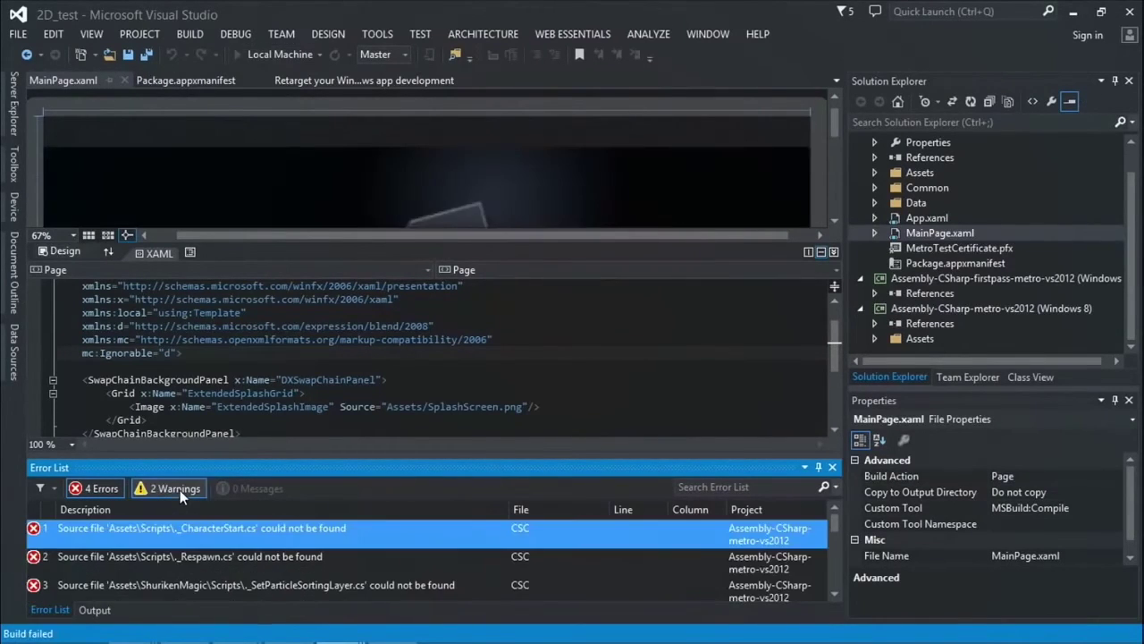
# Review the missing-file build errors in the Error List, then close Visual Studio
pyautogui.click(202, 567)
pyautogui.click(201, 574)
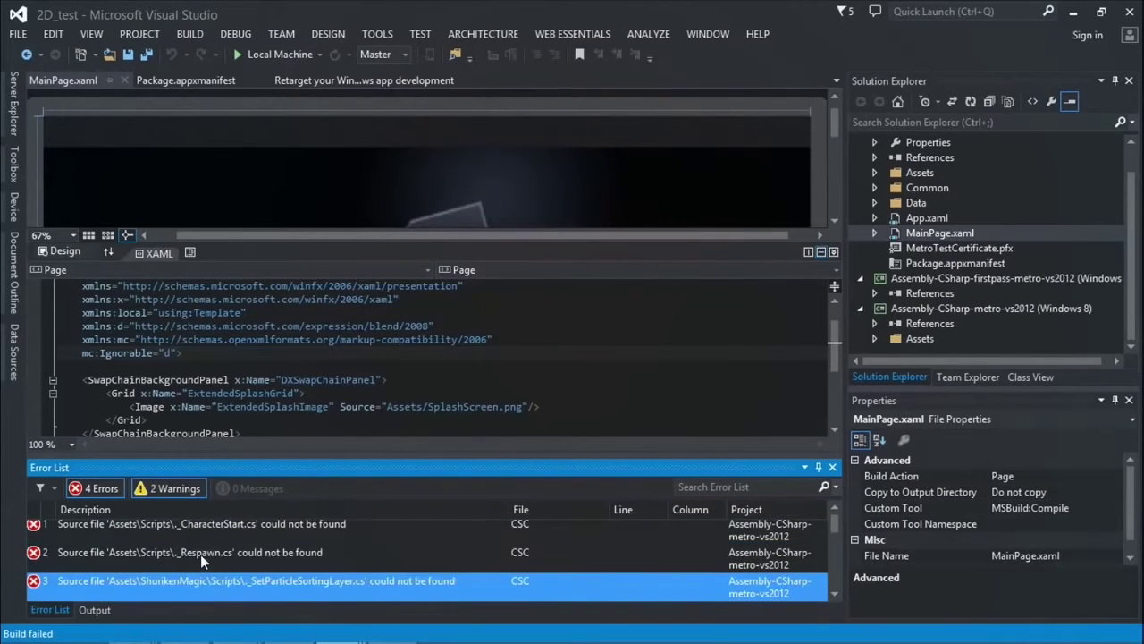
pyautogui.click(202, 532)
pyautogui.click(1128, 13)
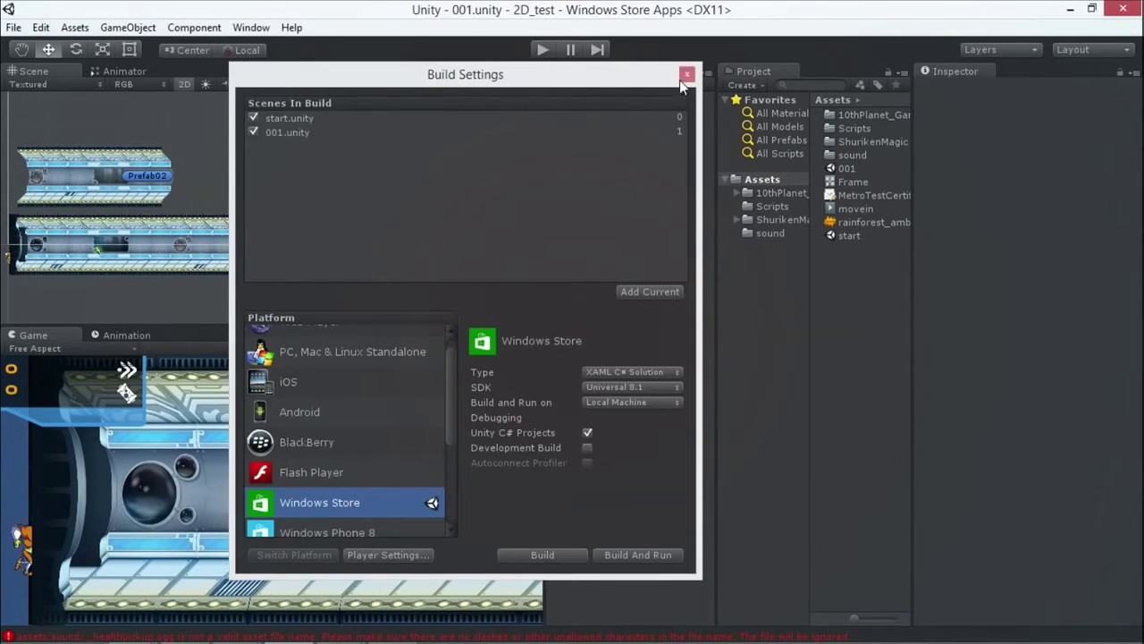
# Close Build Settings and open the Project Wizard via File > New Project
pyautogui.click(687, 74)
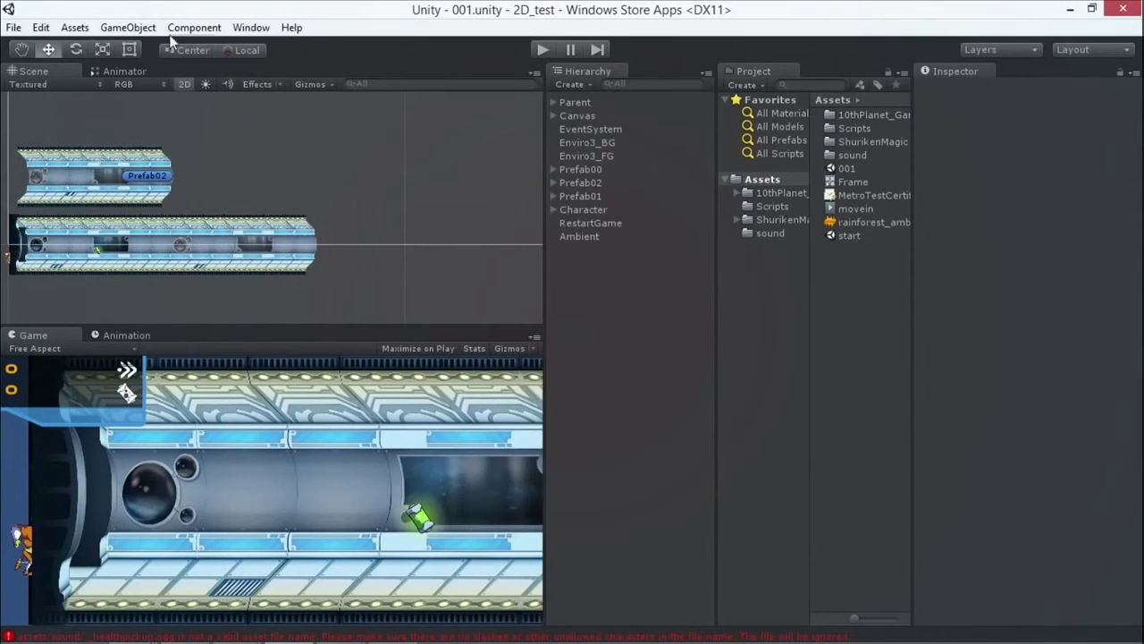
pyautogui.click(14, 27)
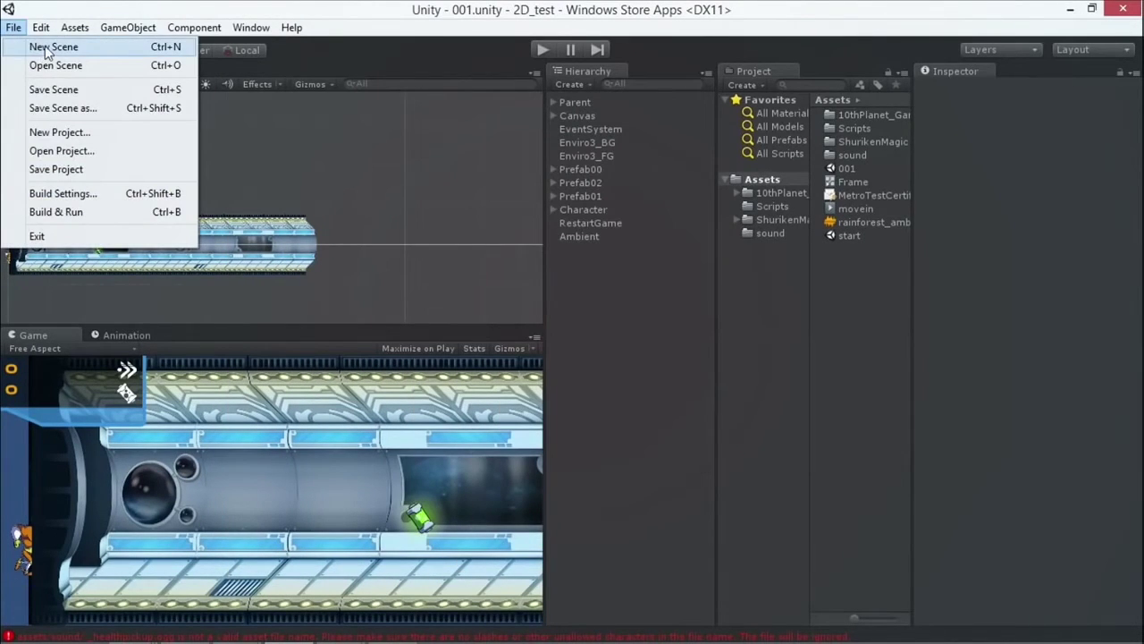
pyautogui.click(147, 15)
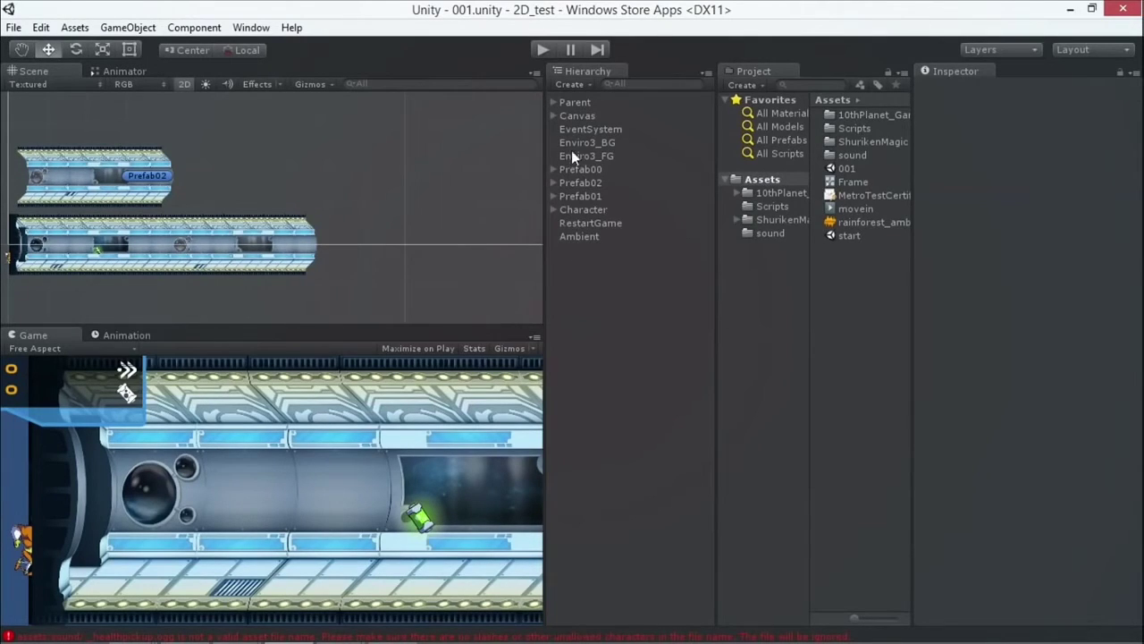
pyautogui.click(13, 27)
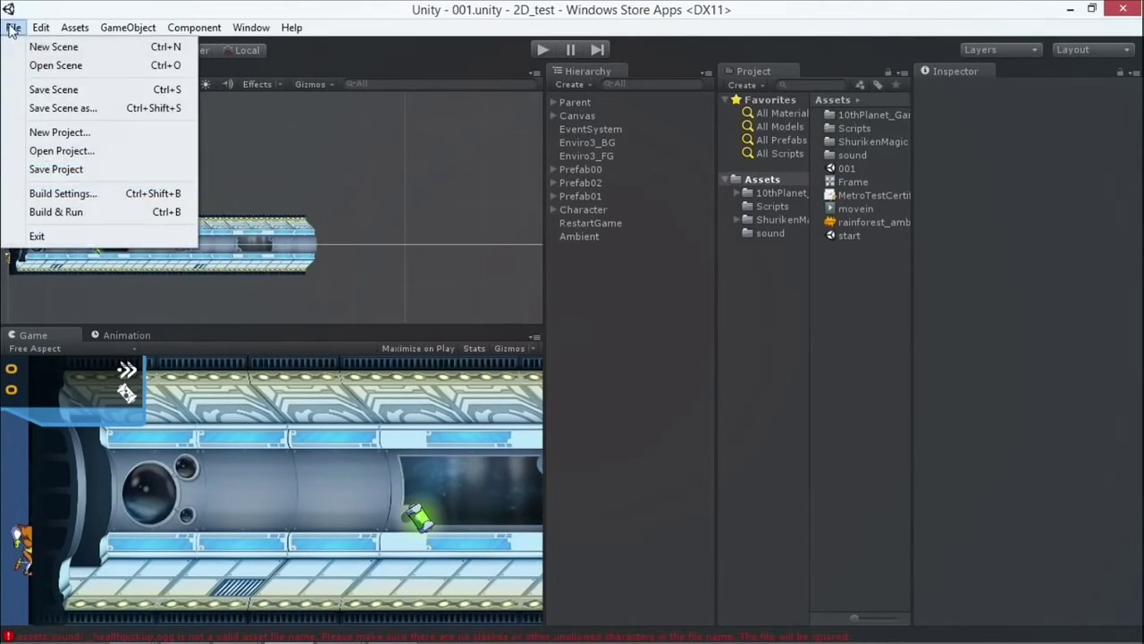
pyautogui.click(60, 132)
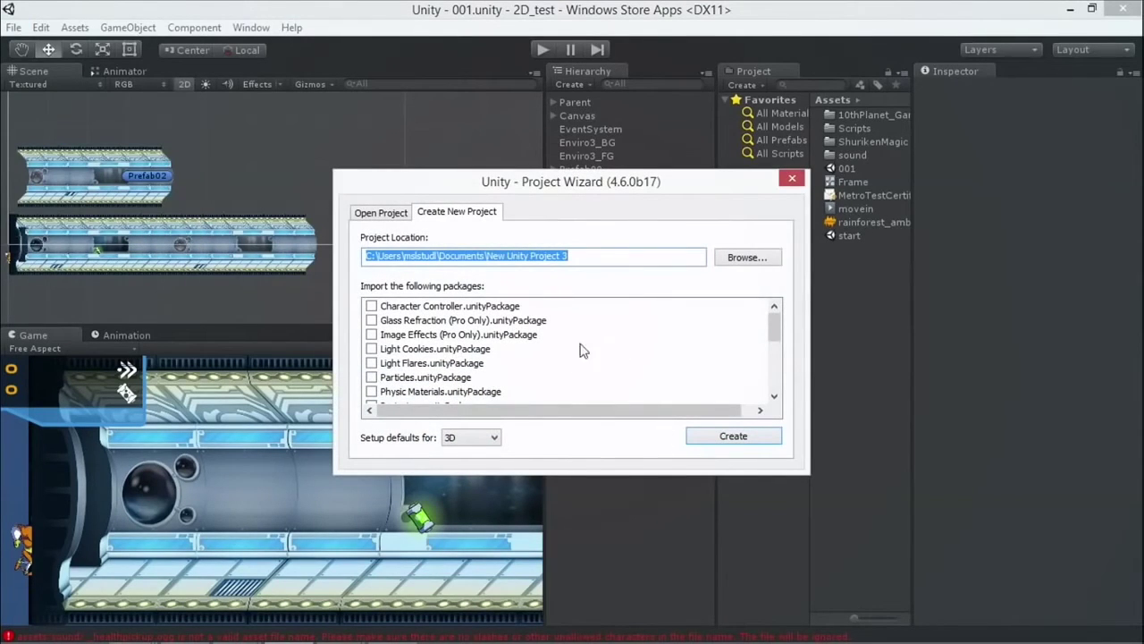
# Create New Unity Project 3 at the default location and add a cube
pyautogui.click(707, 437)
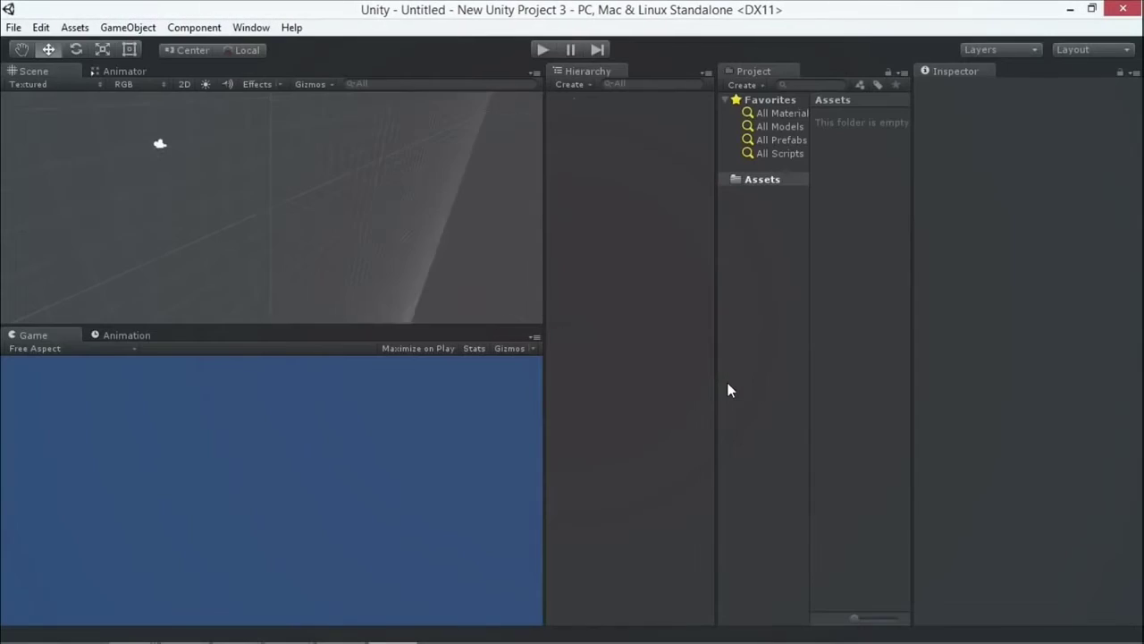
pyautogui.click(127, 27)
pyautogui.moveTo(118, 86)
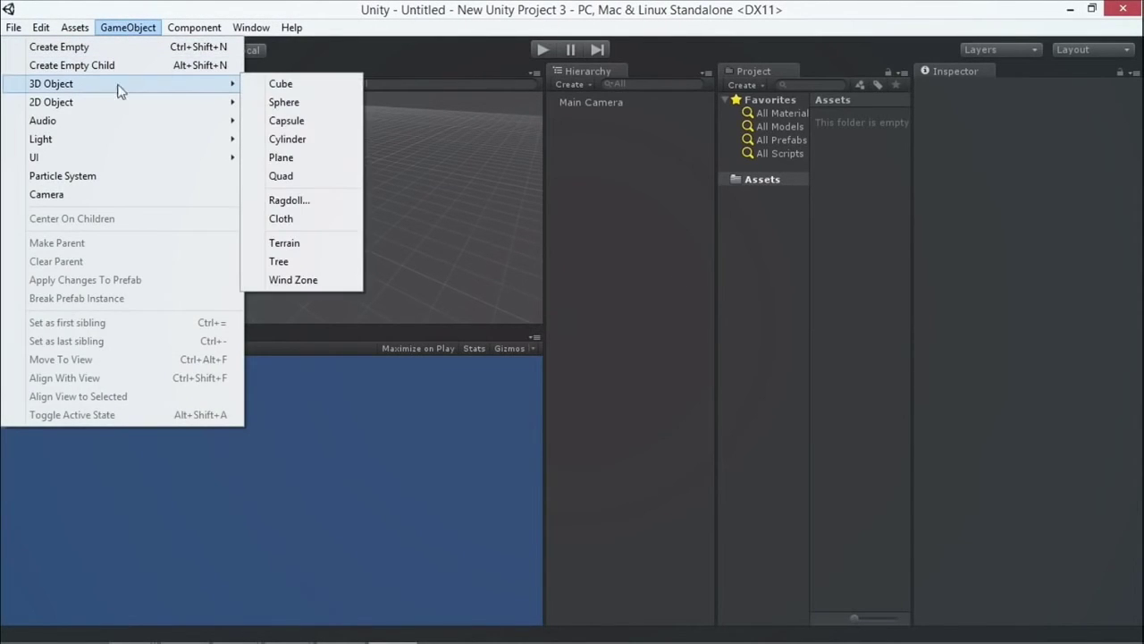
pyautogui.click(281, 83)
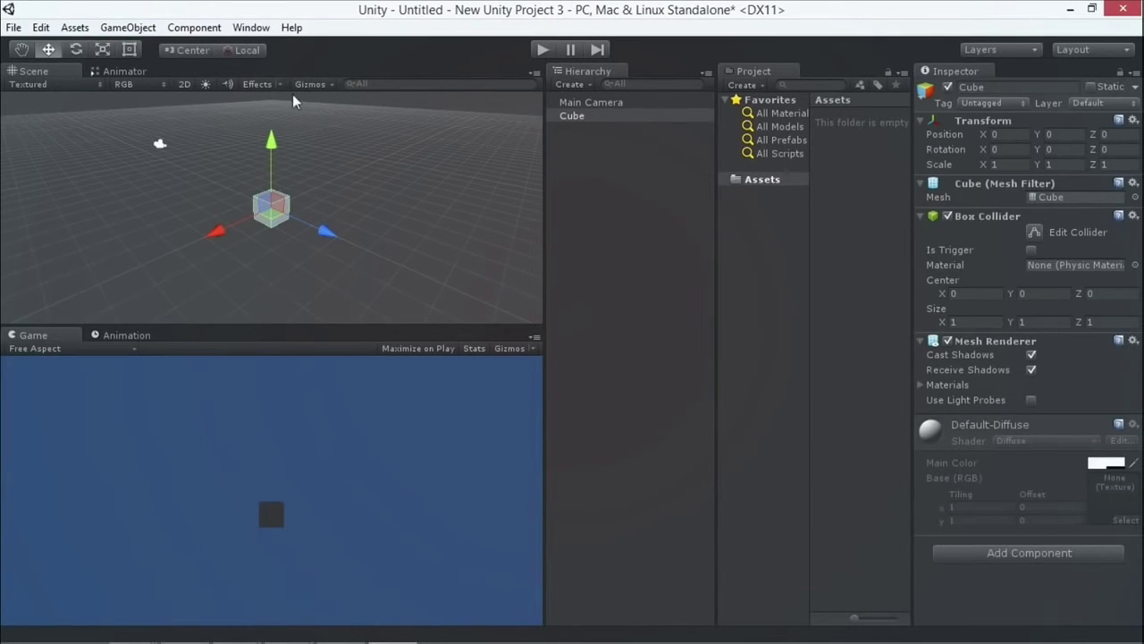
# Add a directional light and move it up and away from the cube
pyautogui.click(605, 104)
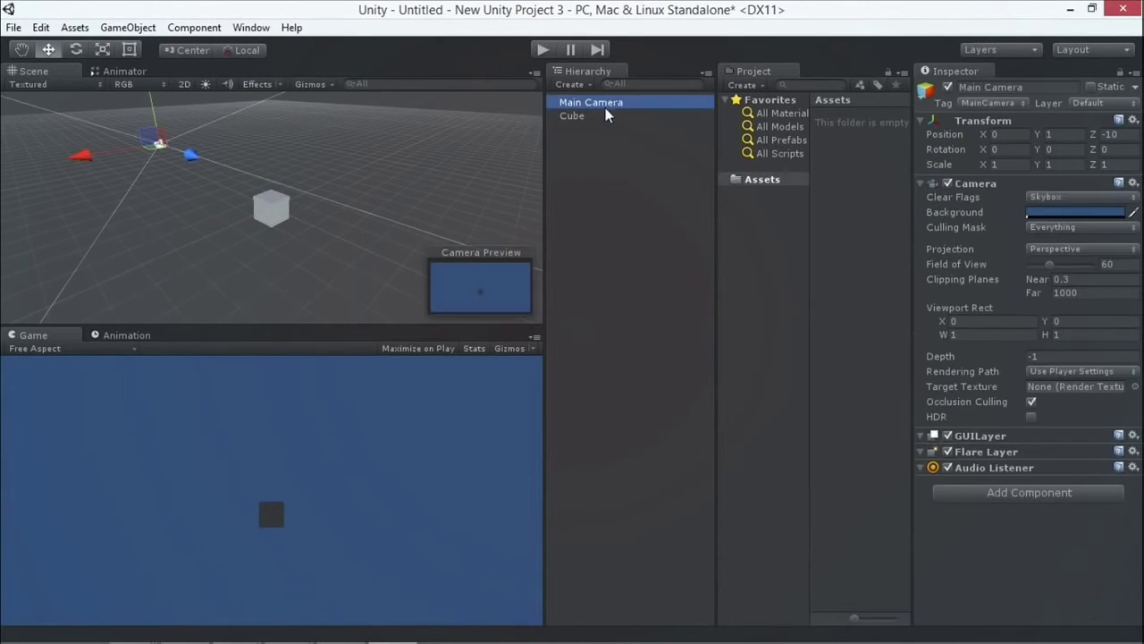
pyautogui.click(128, 26)
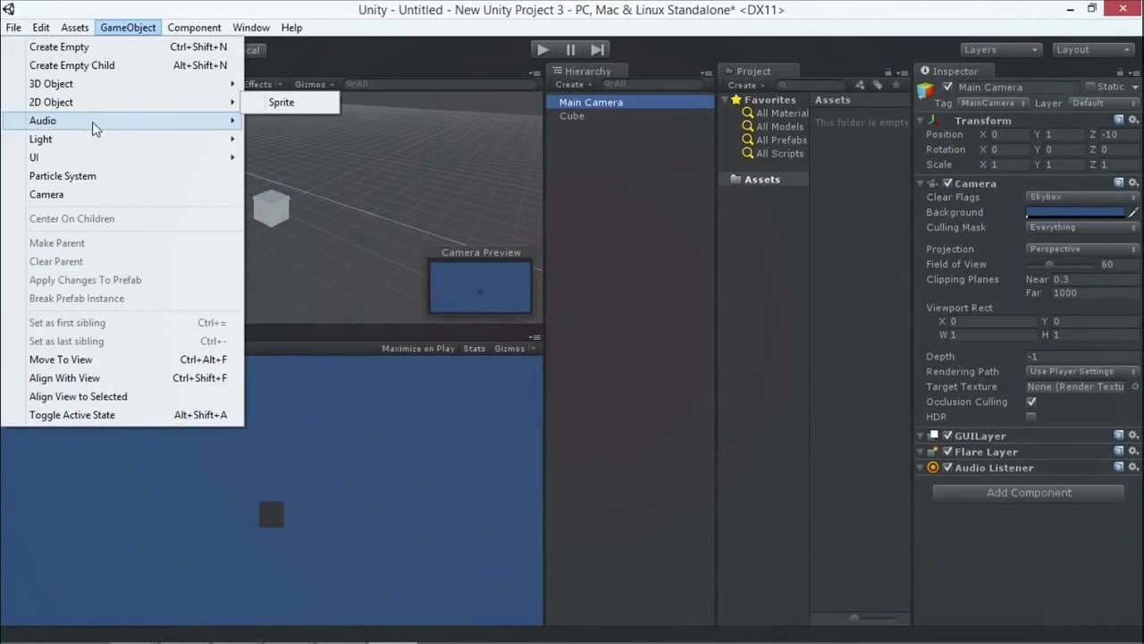
pyautogui.moveTo(89, 140)
pyautogui.click(306, 140)
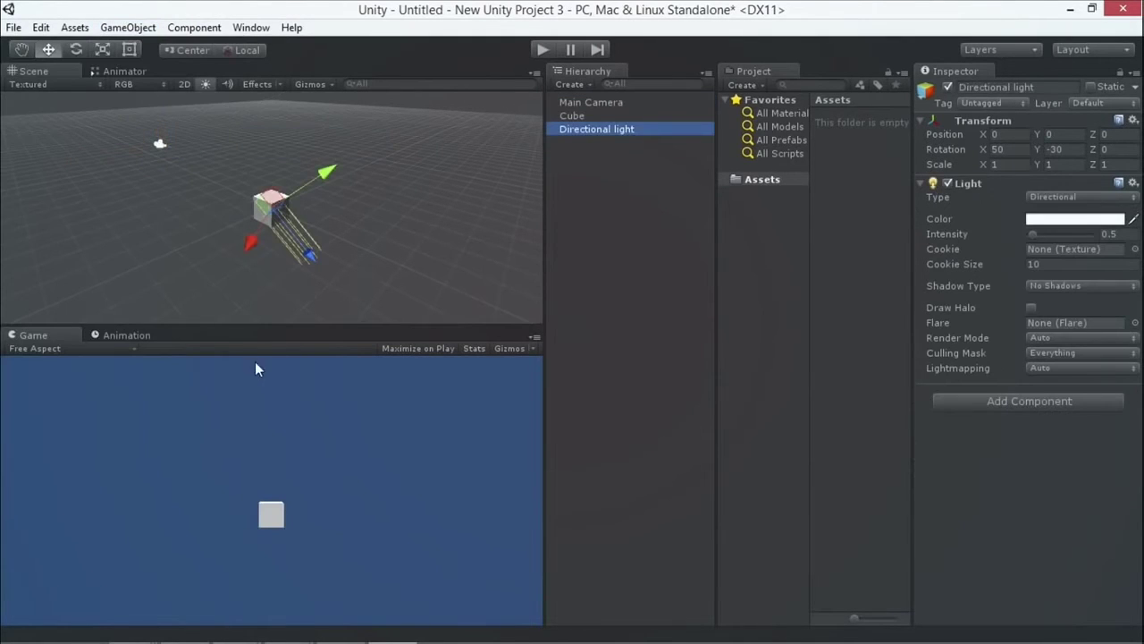
pyautogui.moveTo(316, 260); pyautogui.dragTo(270, 227)
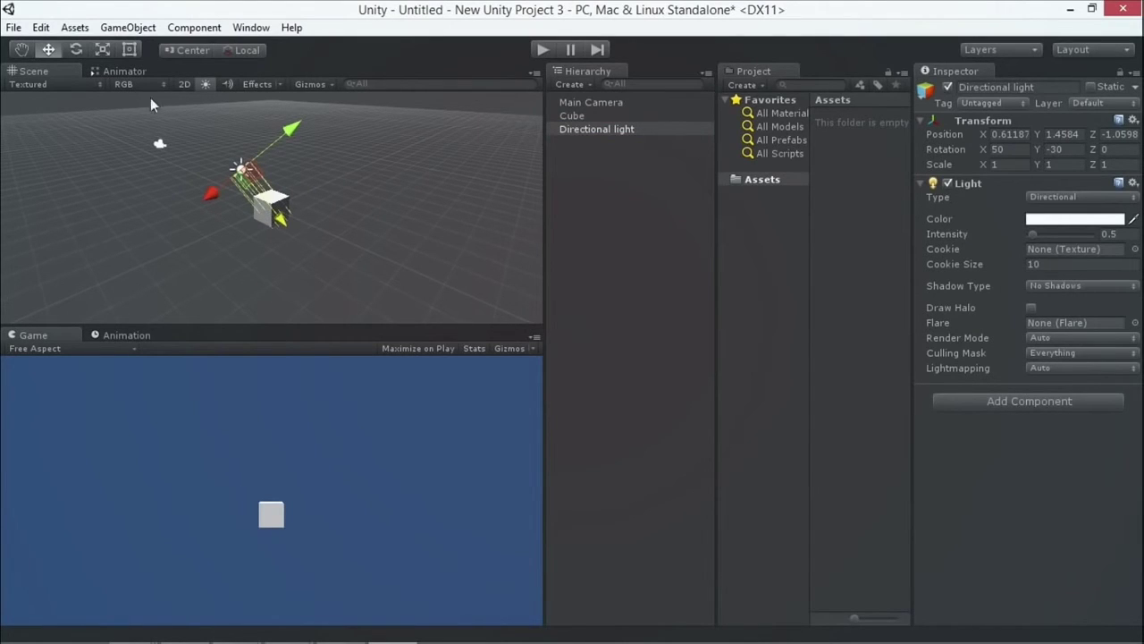
# Rotate the cube to Y -37.166, Z -10.653 and open Build Settings
pyautogui.click(576, 116)
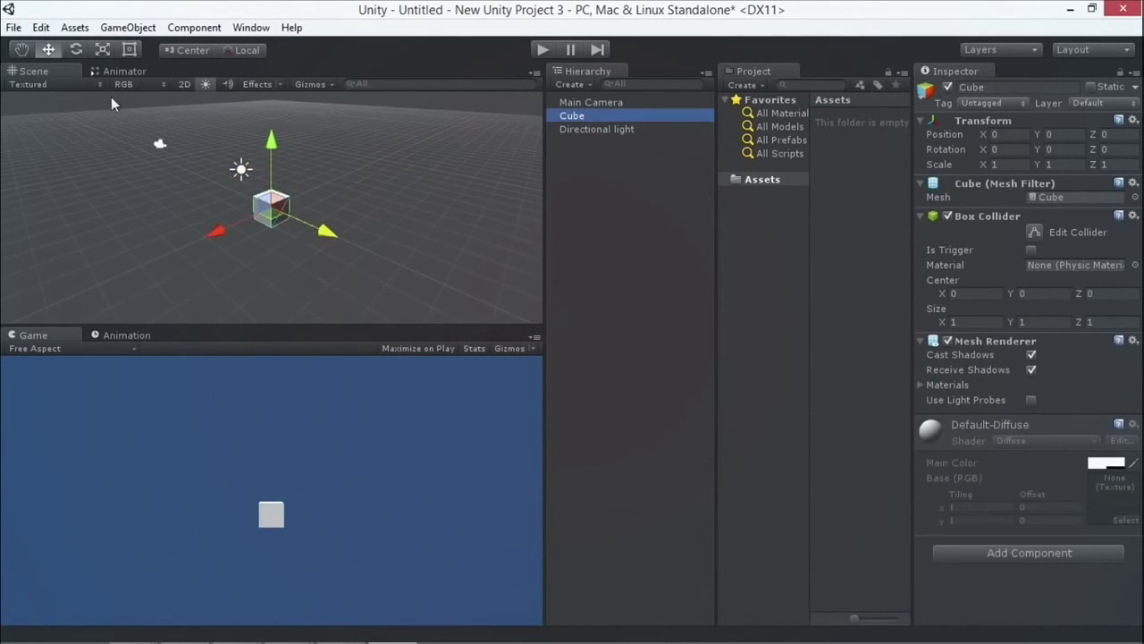
pyautogui.click(75, 50)
pyautogui.moveTo(266, 253); pyautogui.dragTo(377, 264)
pyautogui.moveTo(265, 181); pyautogui.dragTo(266, 207)
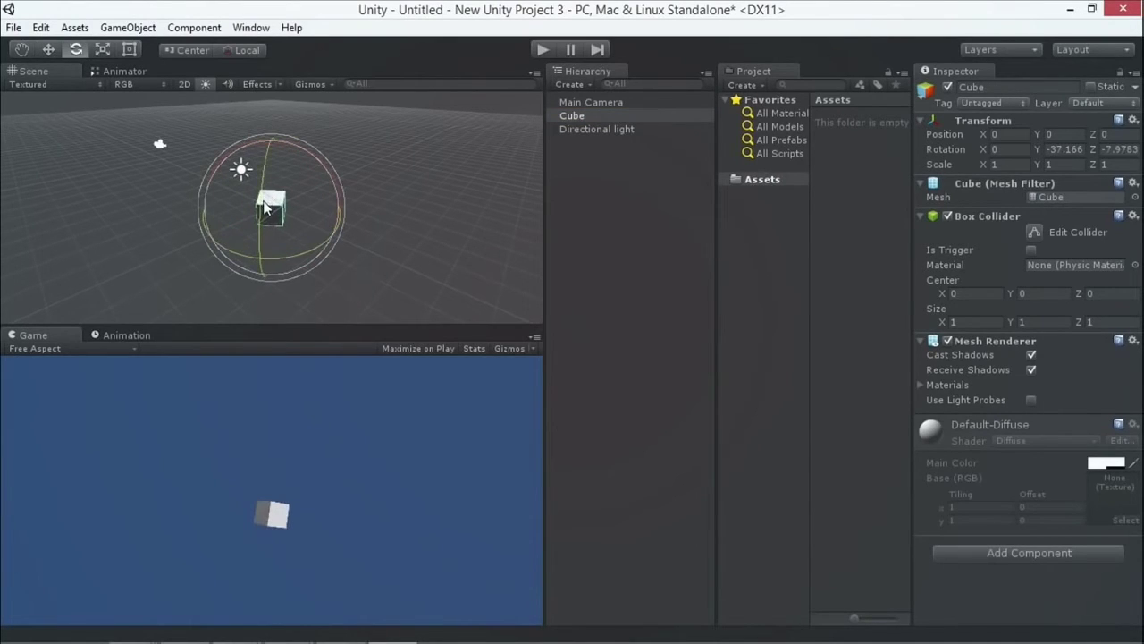
pyautogui.click(14, 26)
pyautogui.click(84, 191)
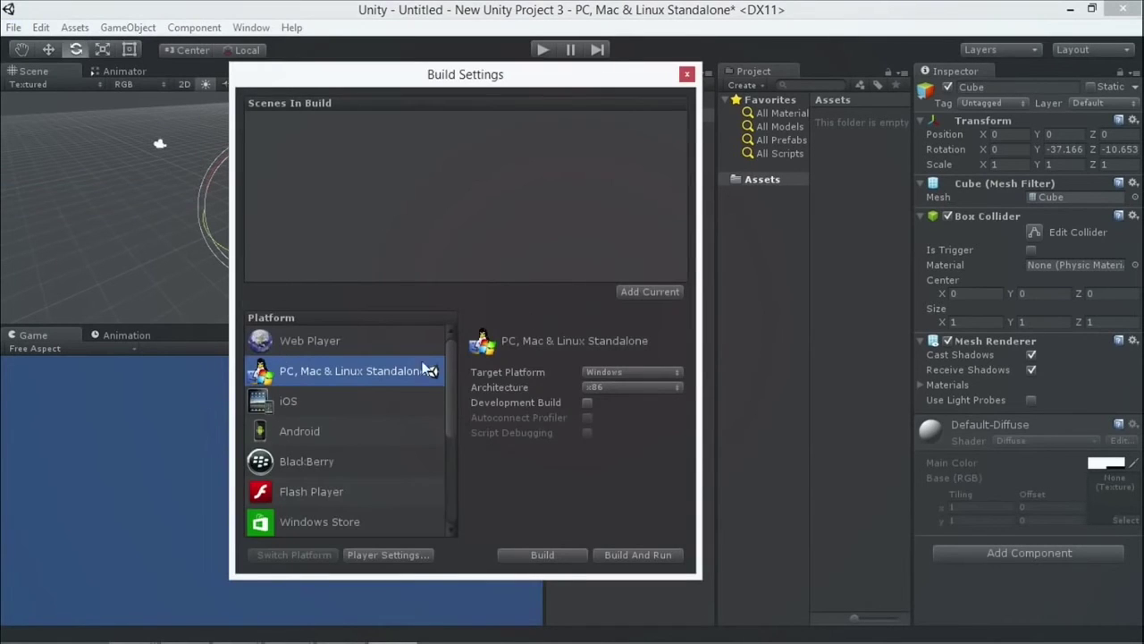
# Add the current scene to the build, saving it as scene1
pyautogui.click(645, 294)
pyautogui.click(556, 364)
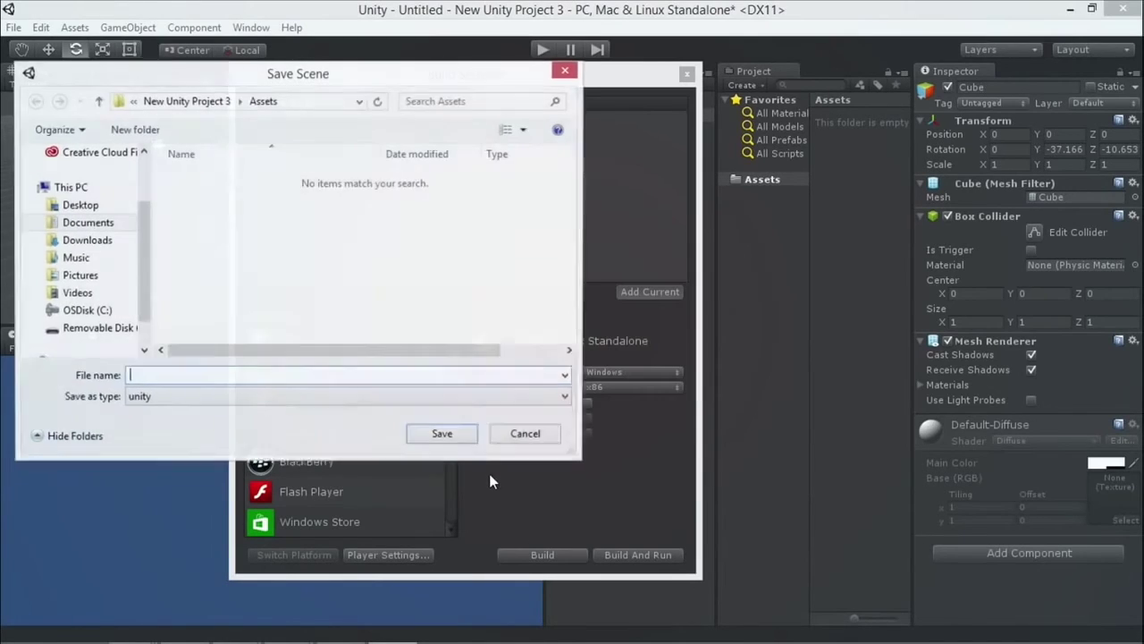
pyautogui.write('sc')
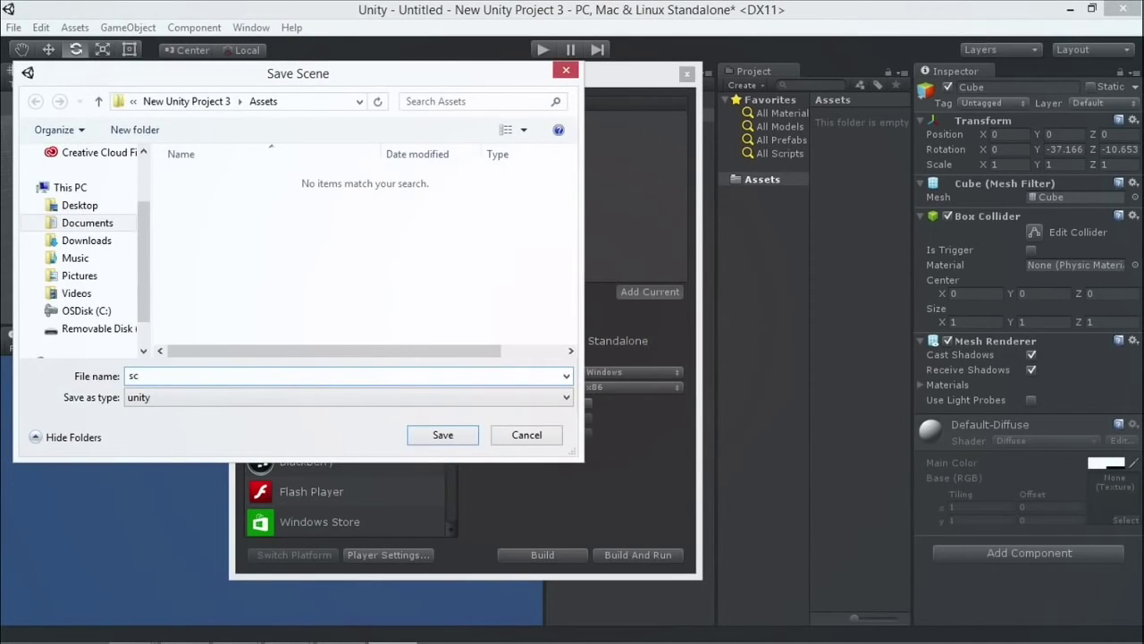
pyautogui.write('ene1')
pyautogui.press('Return')
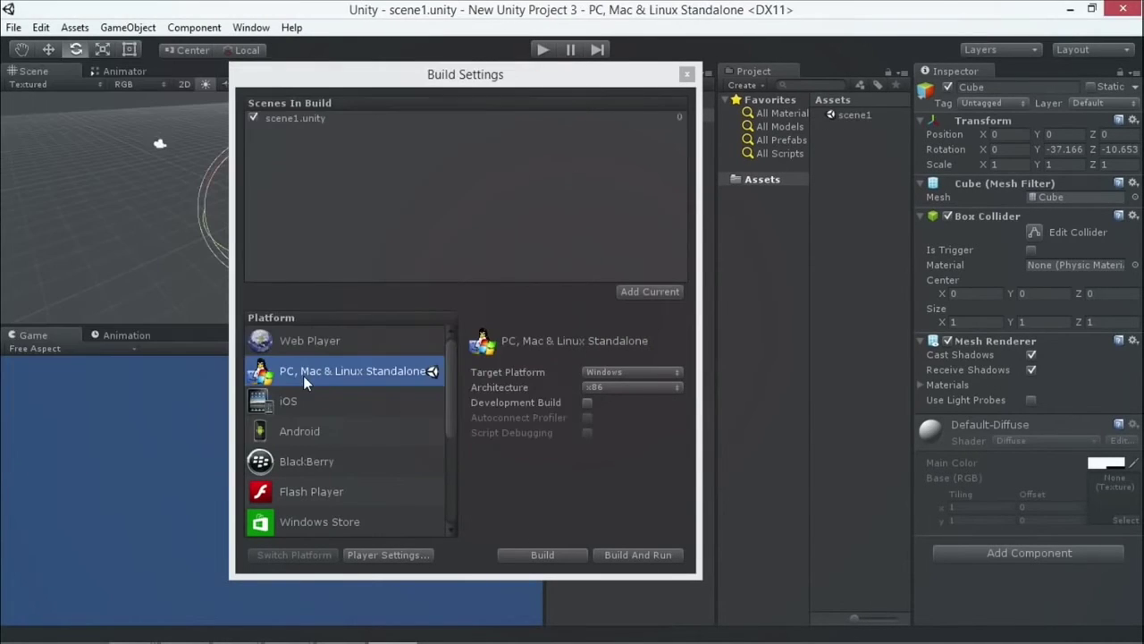
# Select Windows Store as the target platform and start the build
pyautogui.click(456, 414)
pyautogui.scroll(-2, 457, 429)
pyautogui.scroll(1, 457, 429)
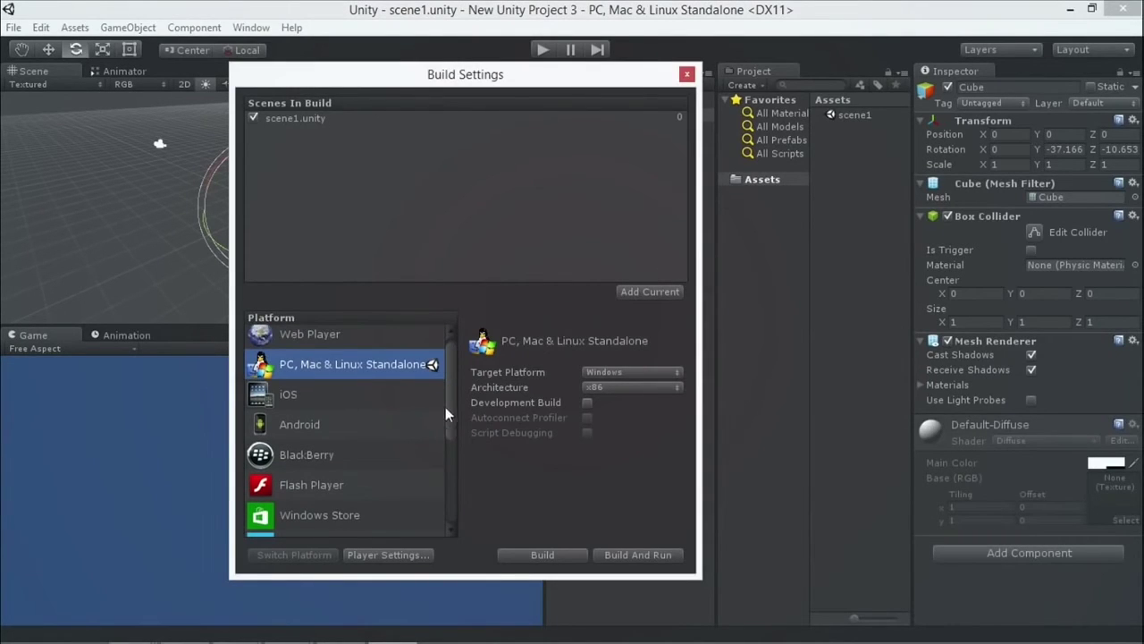
pyautogui.moveTo(445, 407); pyautogui.dragTo(450, 462)
pyautogui.click(329, 369)
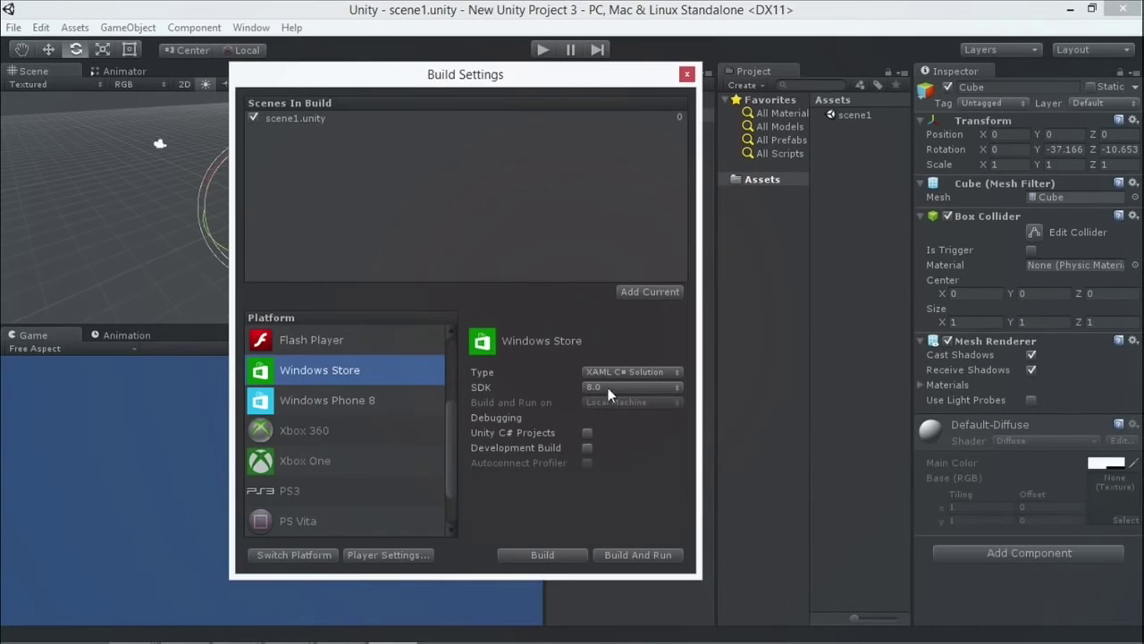
pyautogui.click(525, 554)
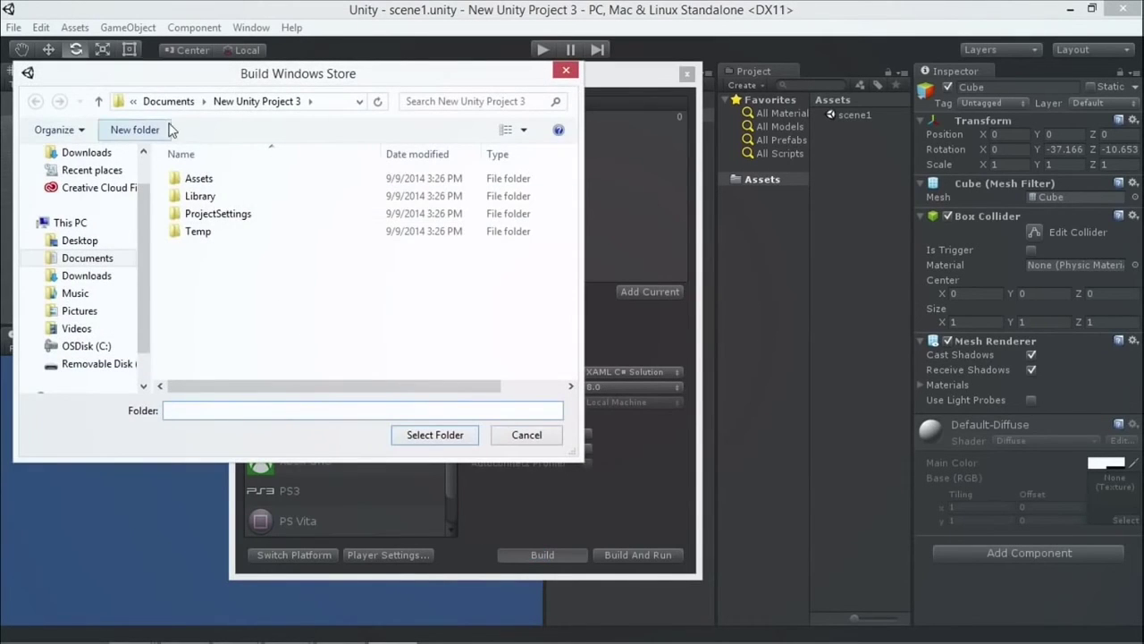
# Create a Build folder with a WSA subfolder and choose WSA as the build destination
pyautogui.click(138, 138)
pyautogui.write('Build')
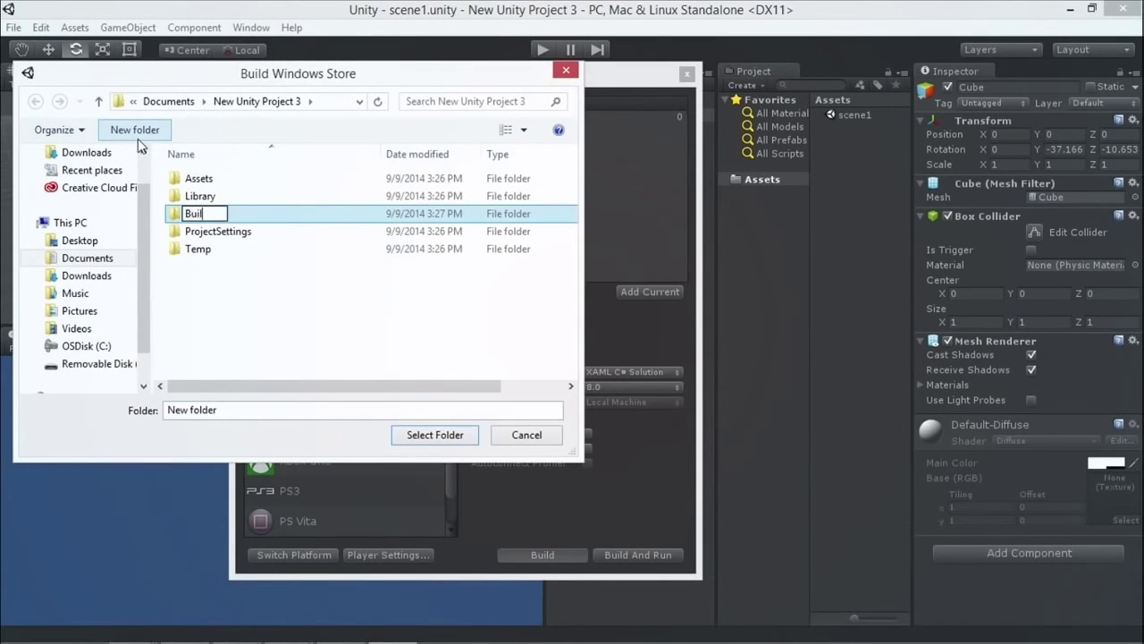
pyautogui.press('Return')
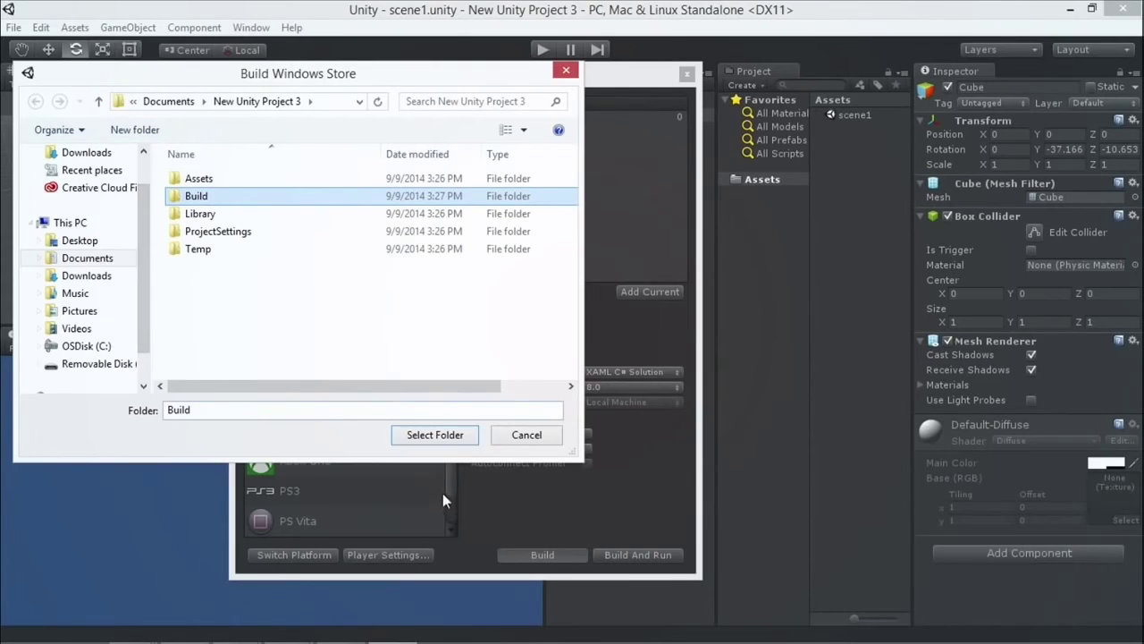
pyautogui.doubleClick(197, 196)
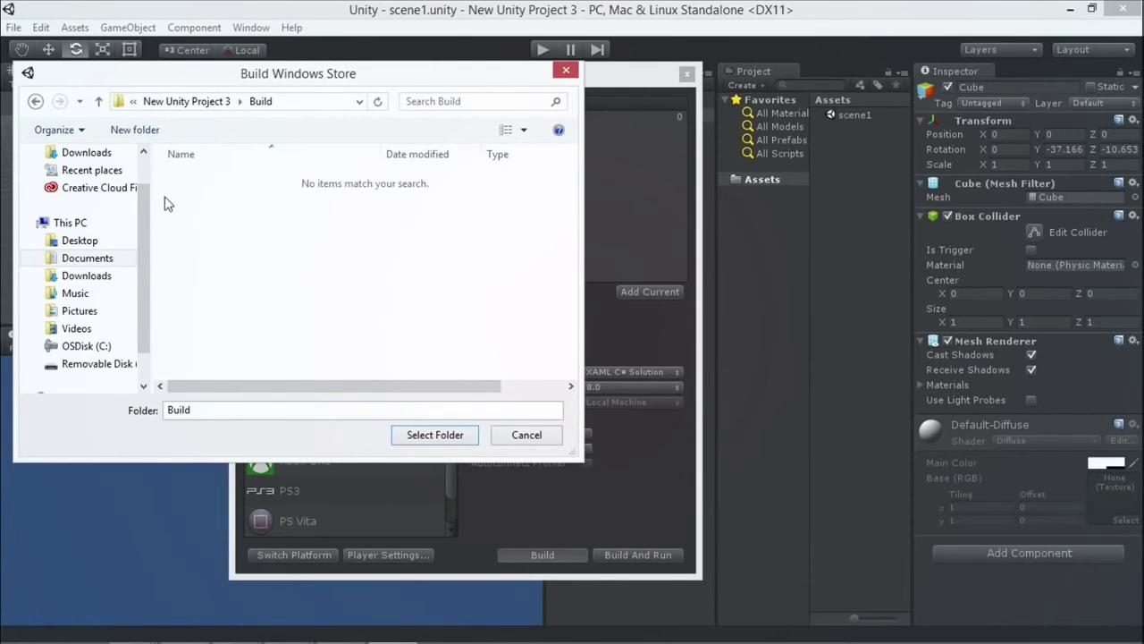
pyautogui.click(150, 131)
pyautogui.write('WSA')
pyautogui.press('Return')
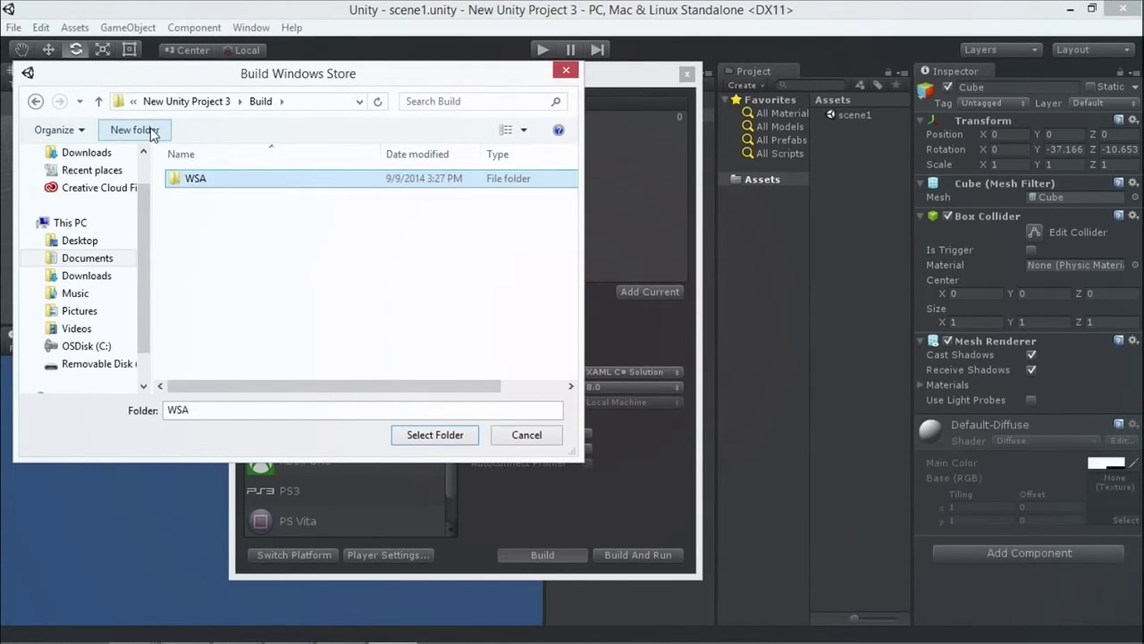
pyautogui.click(422, 435)
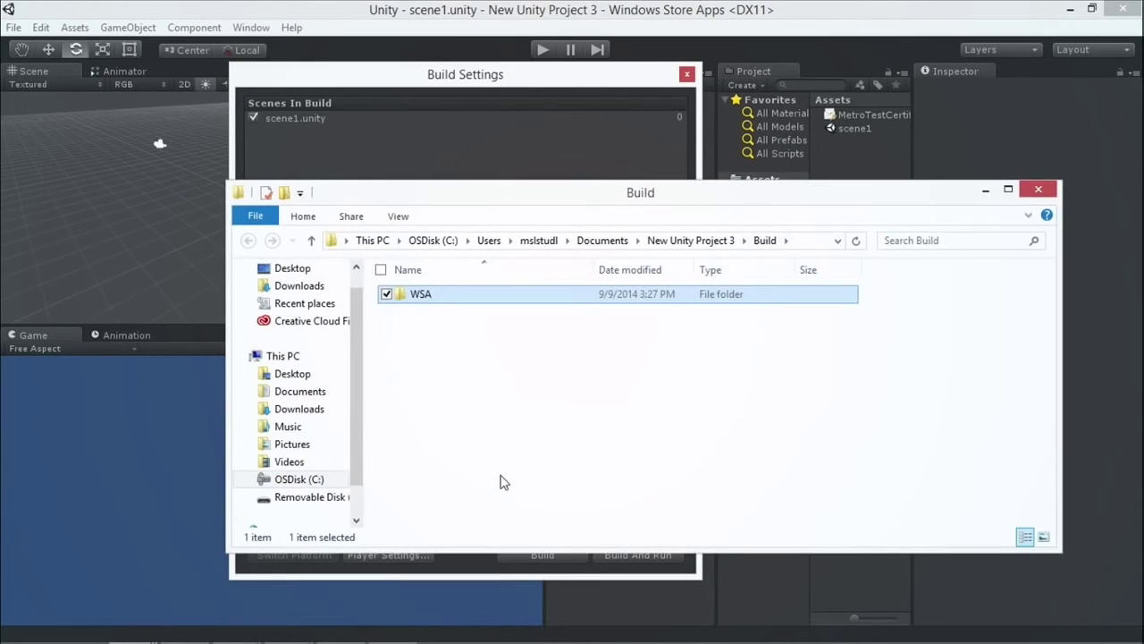
# Open the WSA folder and launch the New Unity Project 3 .sln in Visual Studio
pyautogui.doubleClick(406, 298)
pyautogui.doubleClick(418, 329)
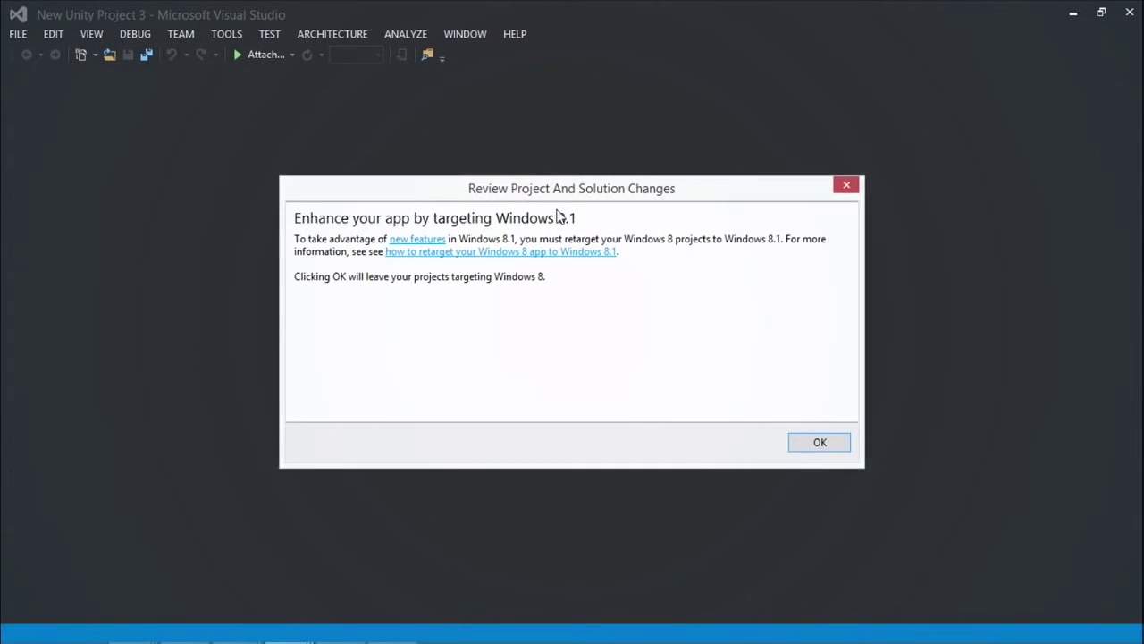
# Keep Windows 8 targeting, switch the solution platform to x86, and run the cube app locally
pyautogui.click(820, 441)
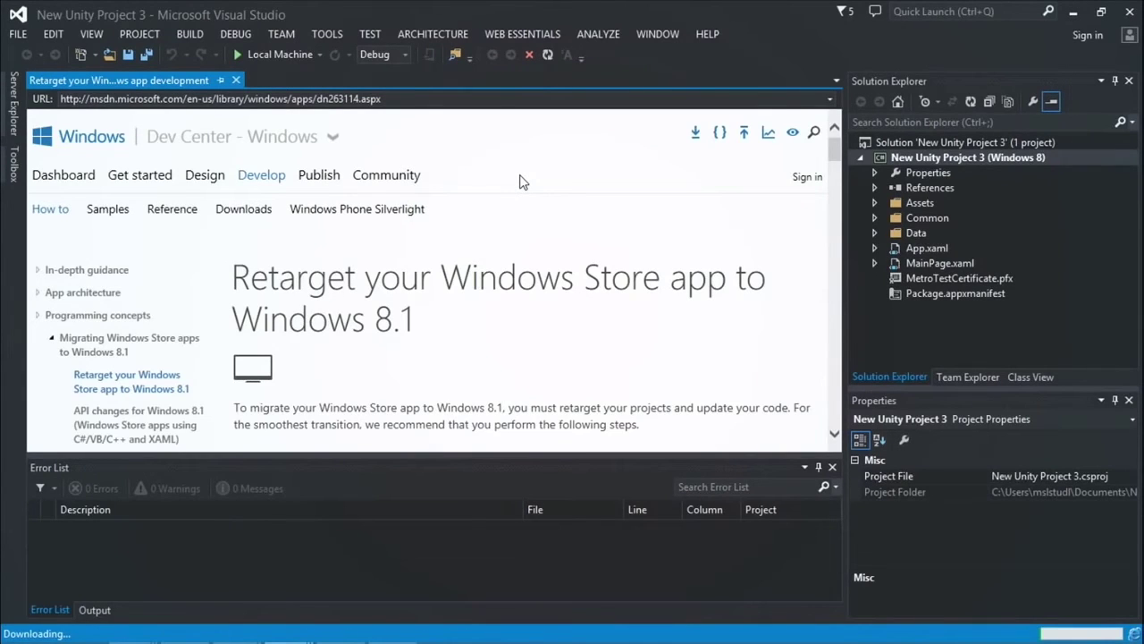
pyautogui.click(404, 54)
pyautogui.click(393, 124)
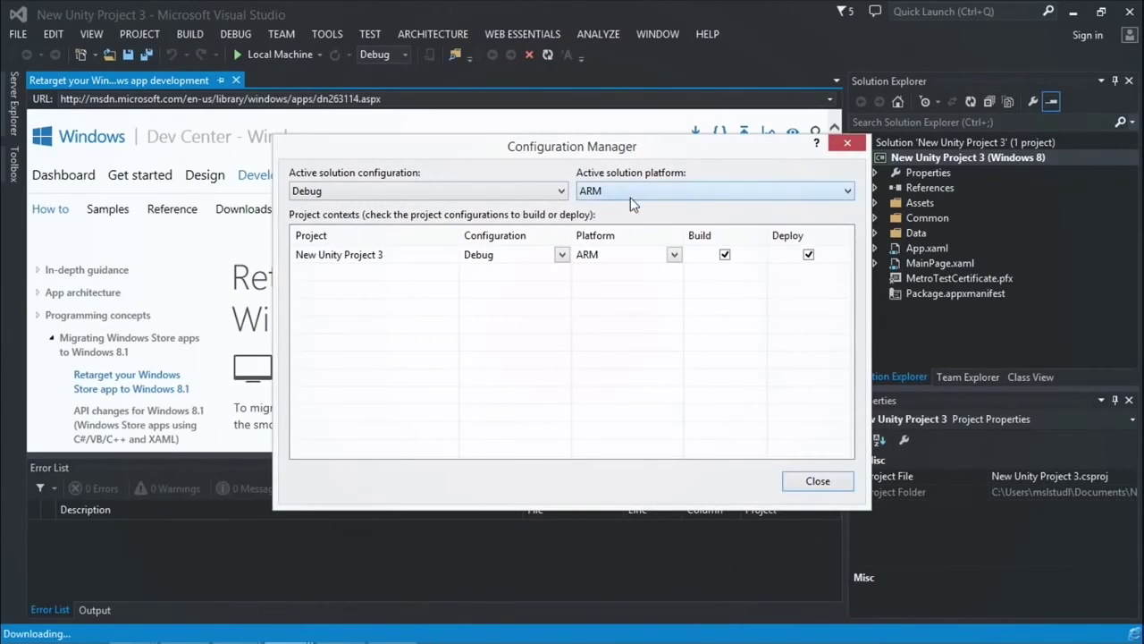
pyautogui.click(604, 189)
pyautogui.click(621, 229)
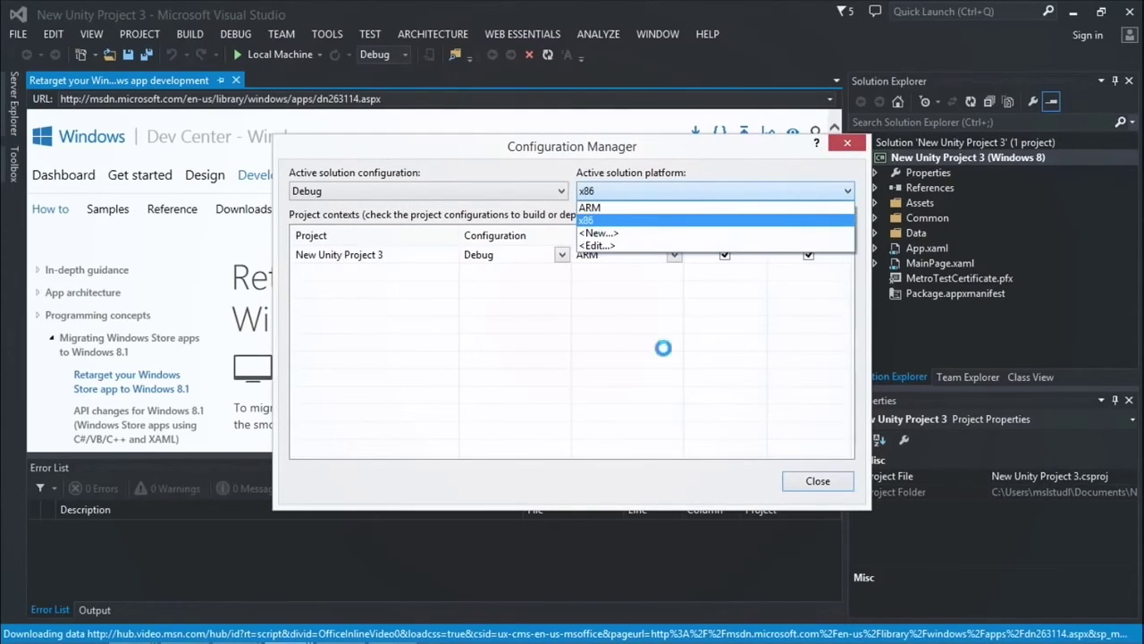
pyautogui.click(815, 485)
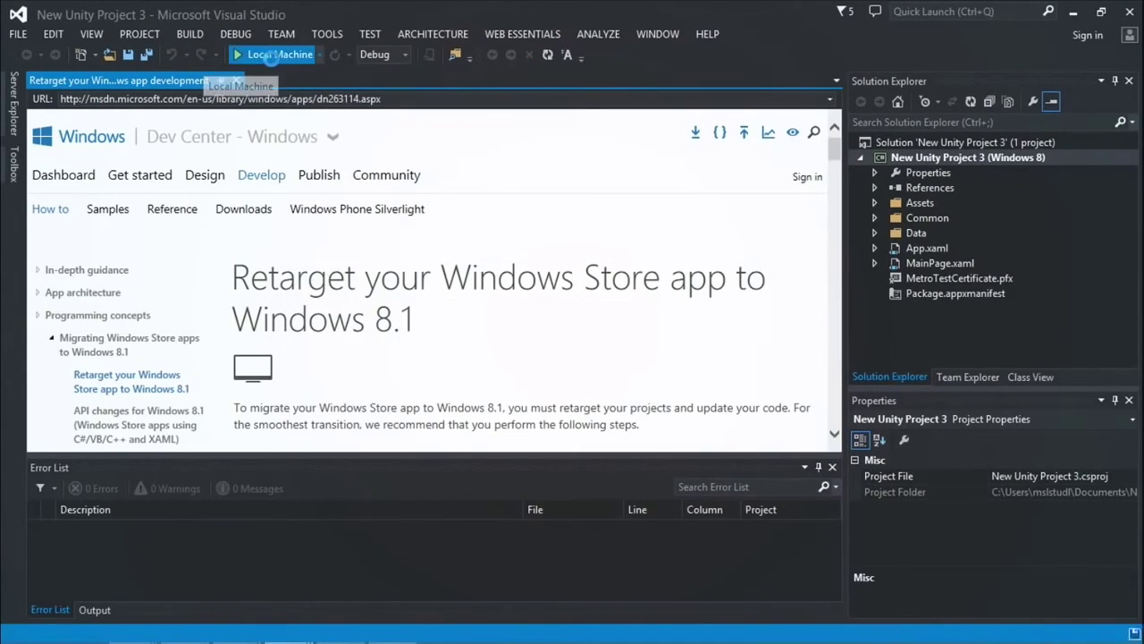
pyautogui.click(271, 55)
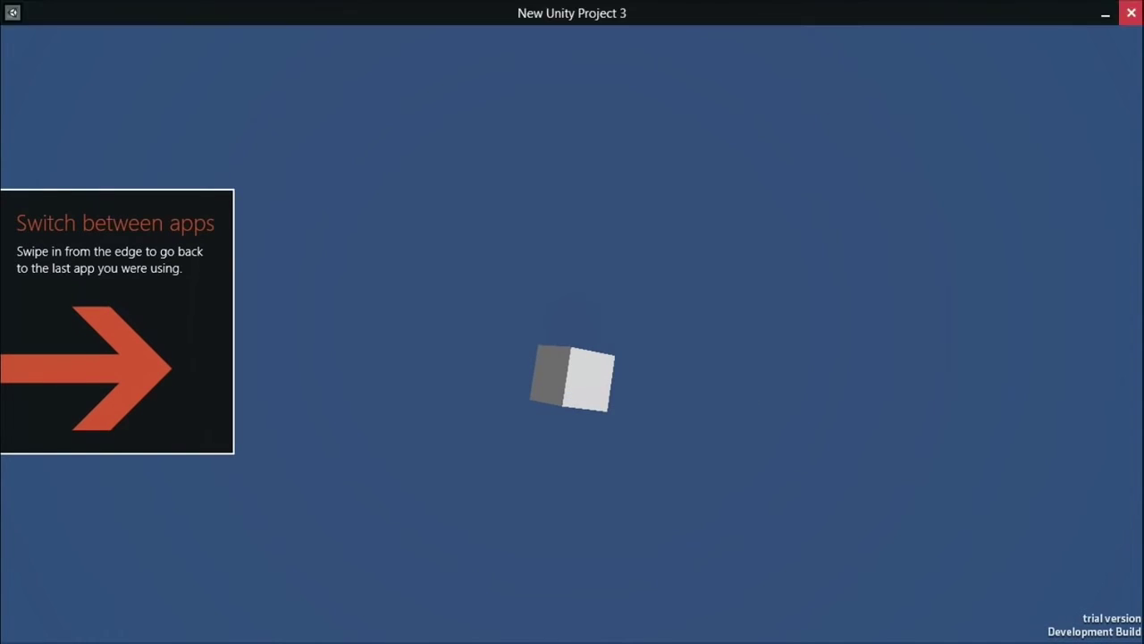
# Close the running cube app and stop the Visual Studio debug session
pyautogui.click(1130, 10)
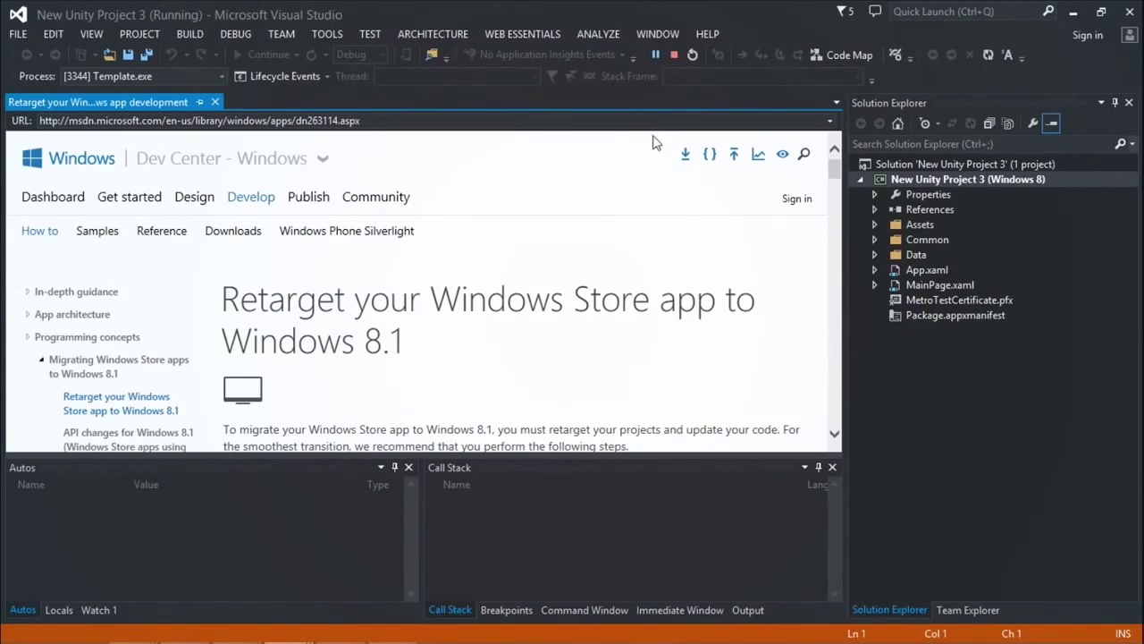
pyautogui.click(673, 54)
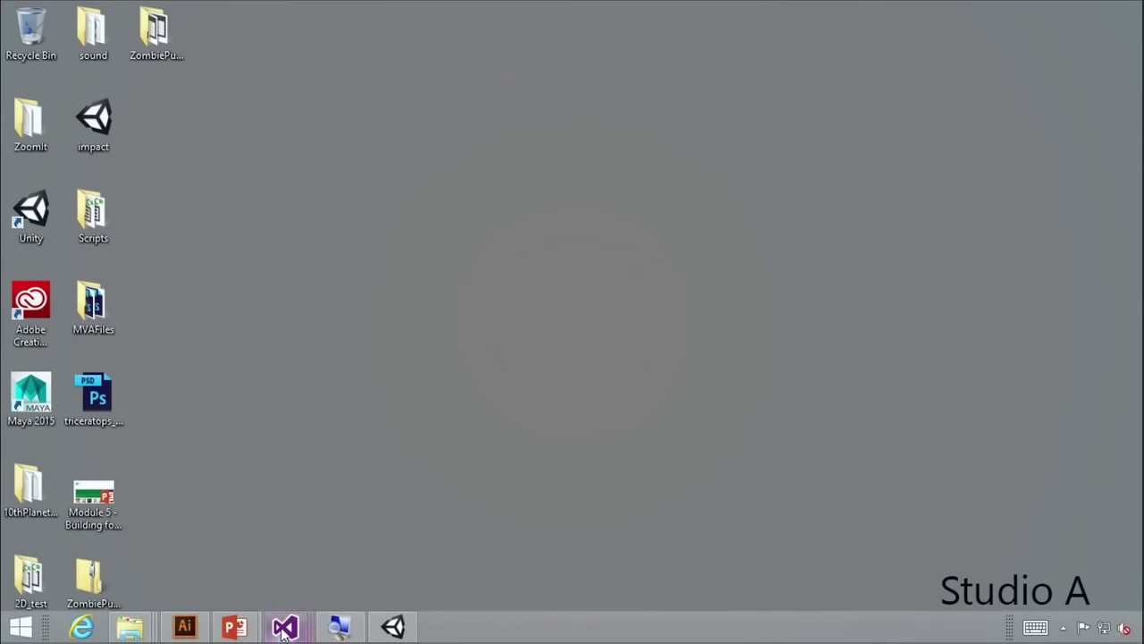
# In Unity, switch the build platform to Windows Phone 8 and start the build
pyautogui.click(393, 626)
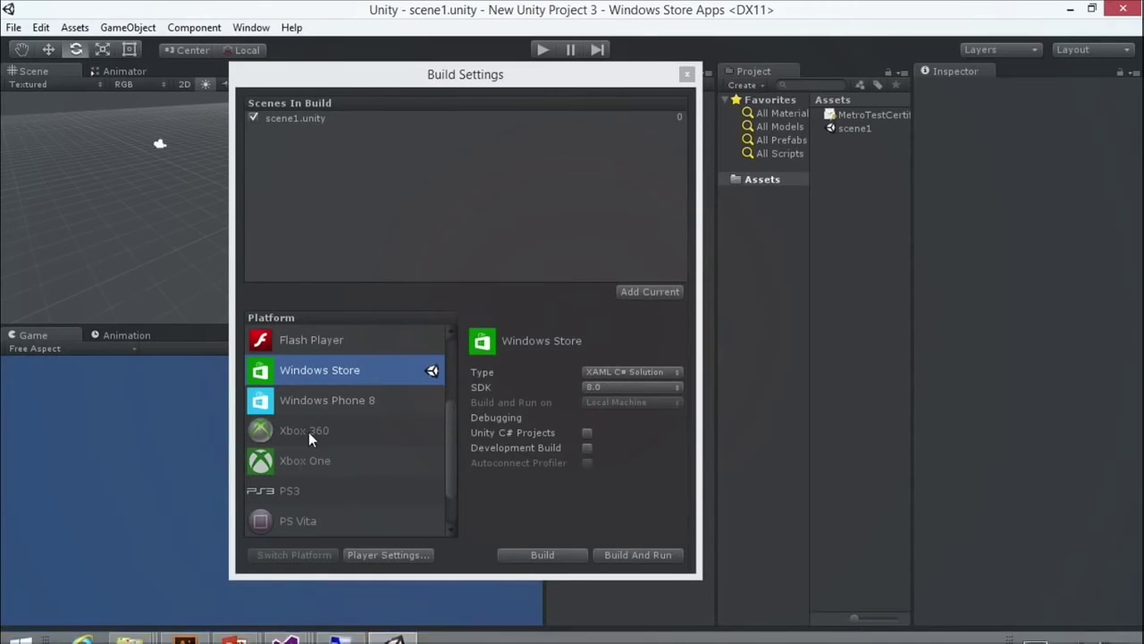
pyautogui.click(327, 404)
pyautogui.click(543, 555)
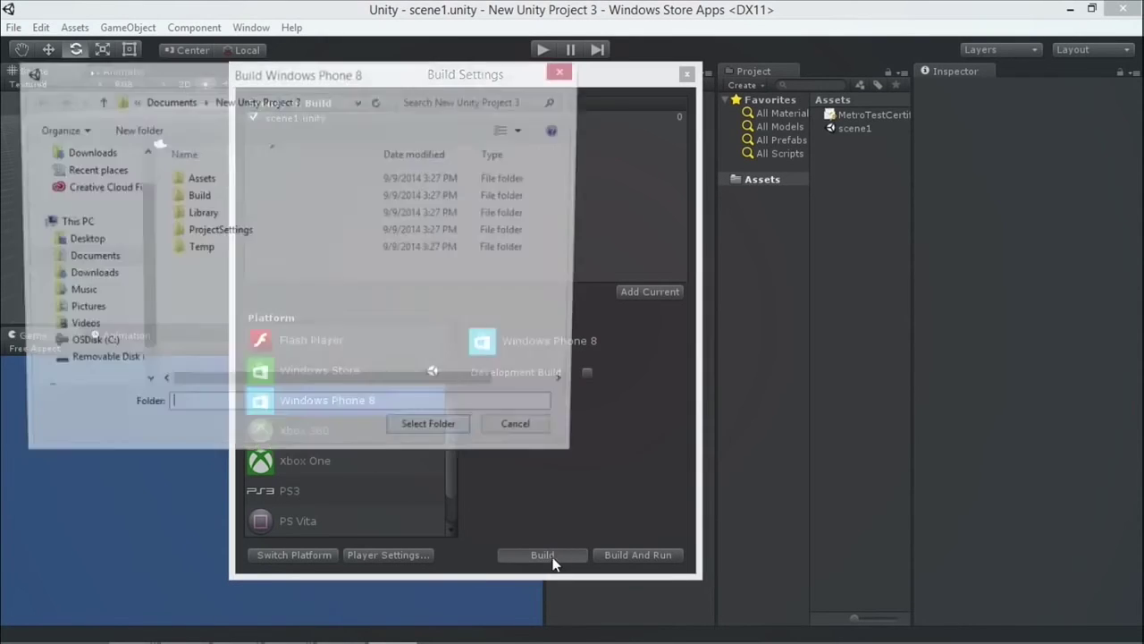
# Build into a new Build\WP8 folder and open the resulting NewUnityProject3 solution
pyautogui.doubleClick(186, 191)
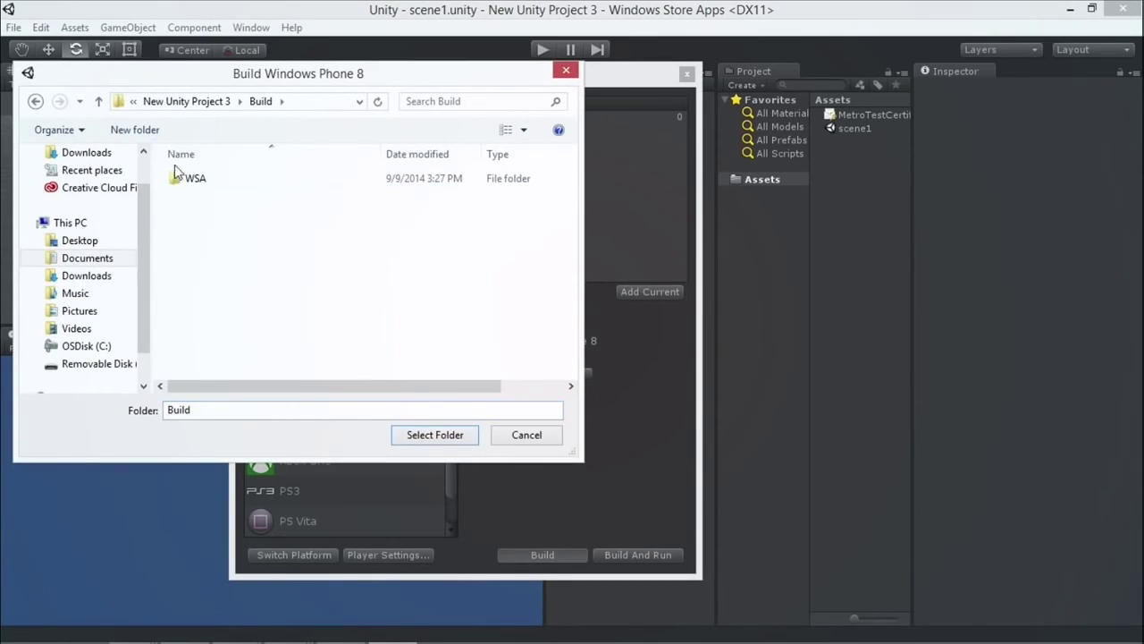
pyautogui.click(138, 131)
pyautogui.write('WP8')
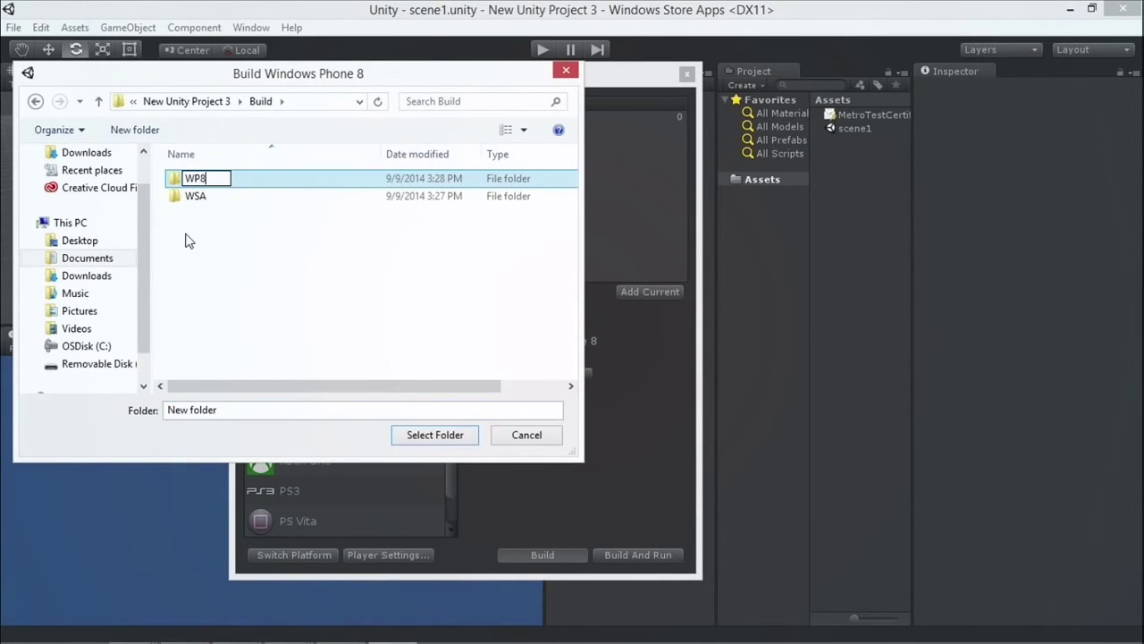
pyautogui.press('Return')
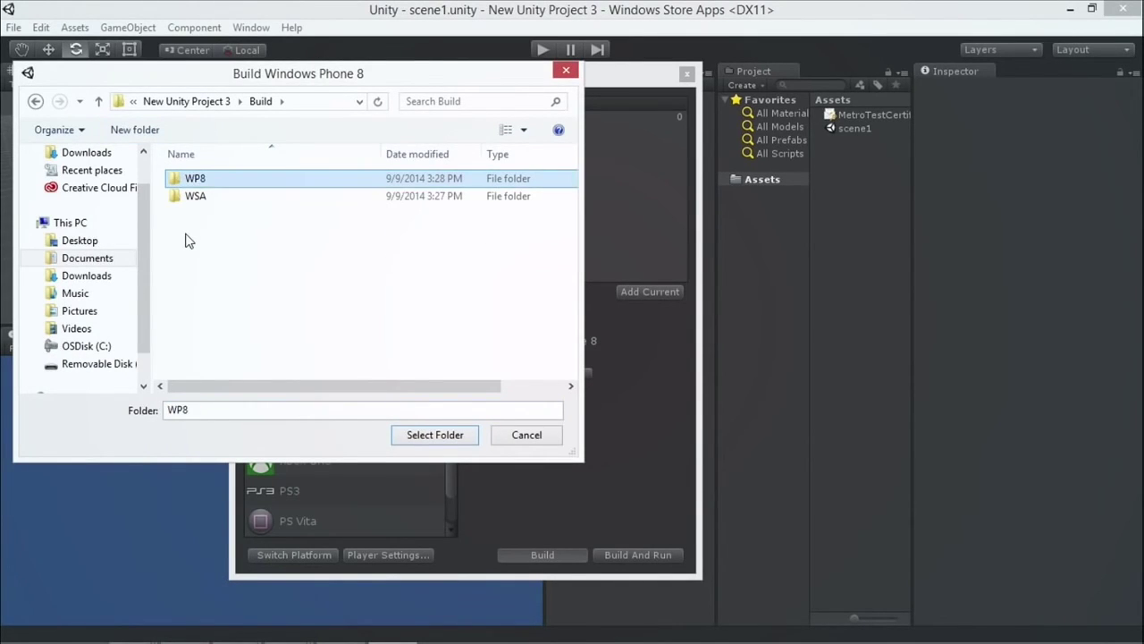
pyautogui.click(422, 438)
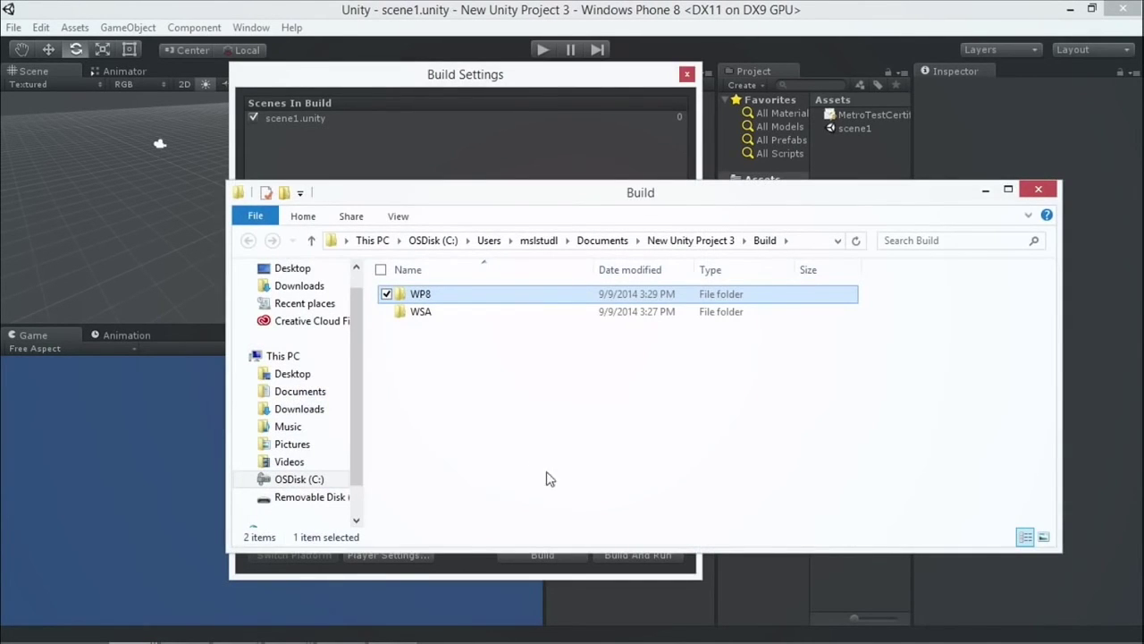
pyautogui.doubleClick(420, 298)
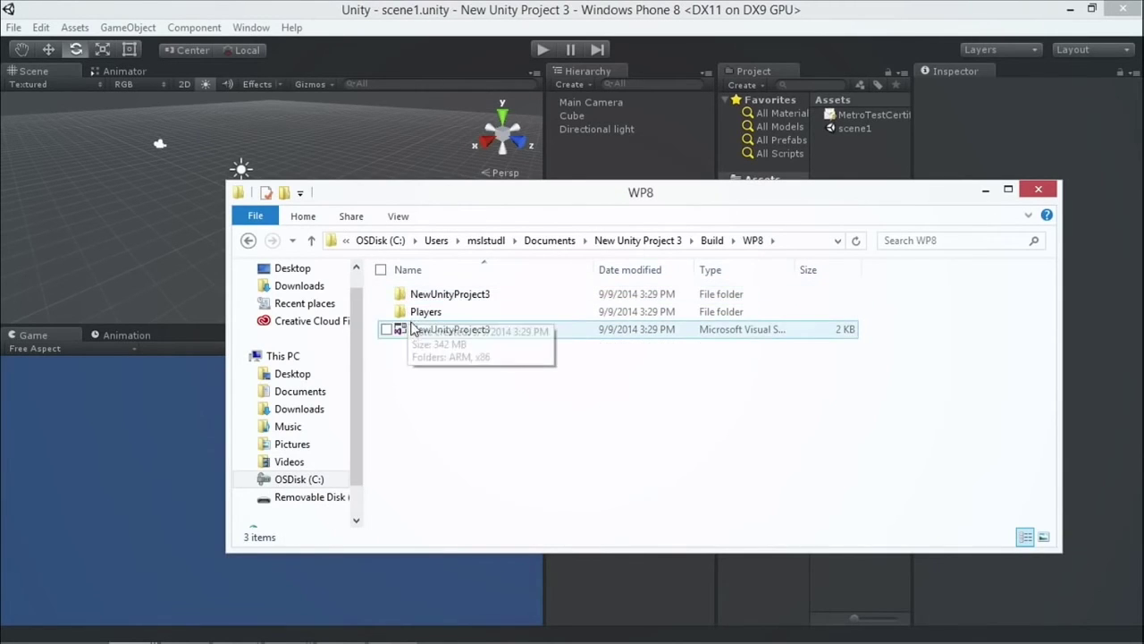
pyautogui.doubleClick(417, 330)
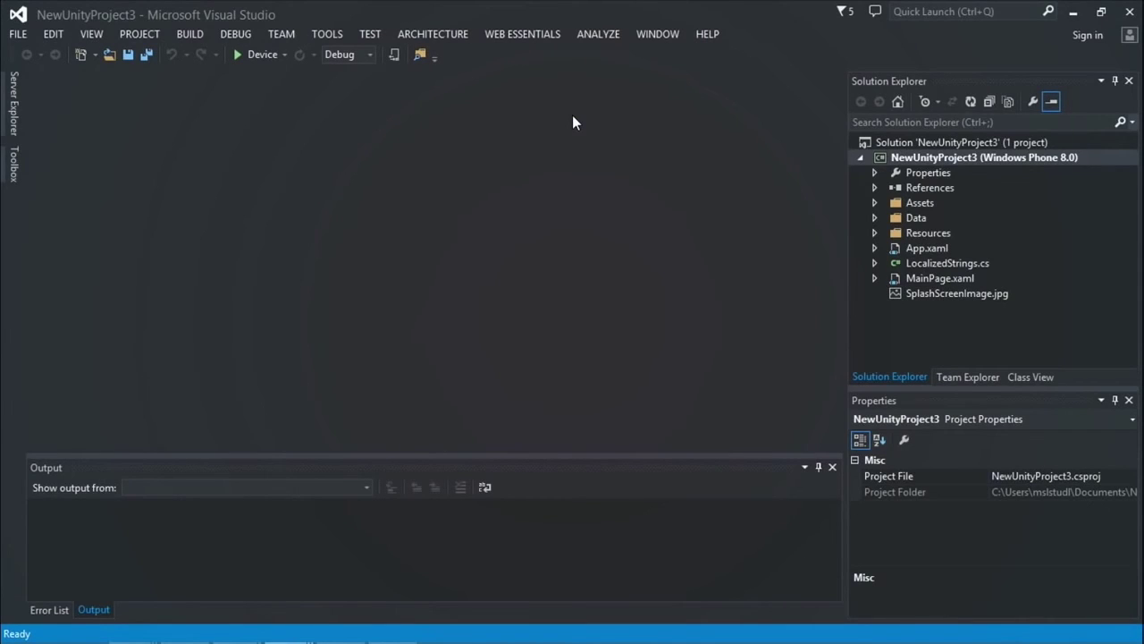
# Target the Emulator 8.1 WVGA 4 inch 512MB and run the phone app on it
pyautogui.click(285, 55)
pyautogui.click(214, 115)
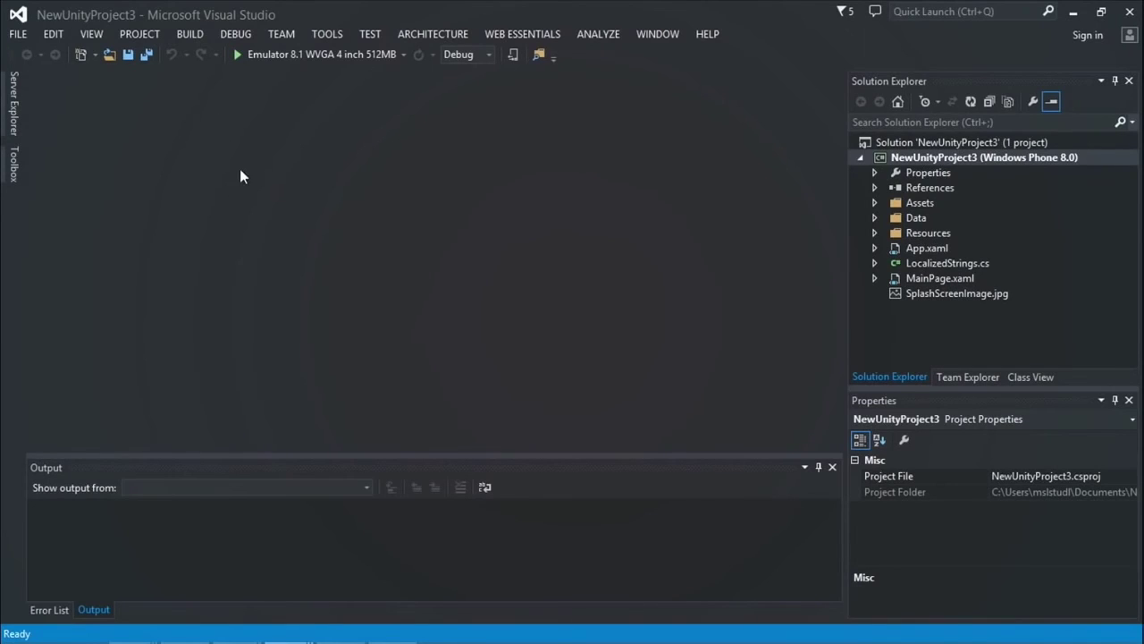
pyautogui.click(305, 55)
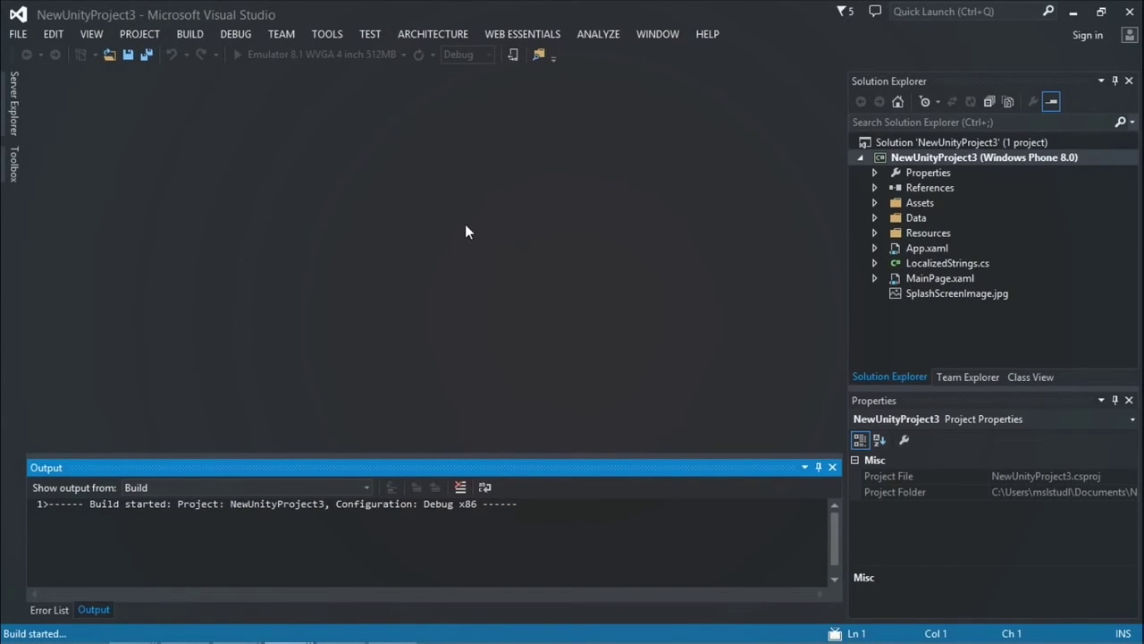
pyautogui.moveTo(396, 617)
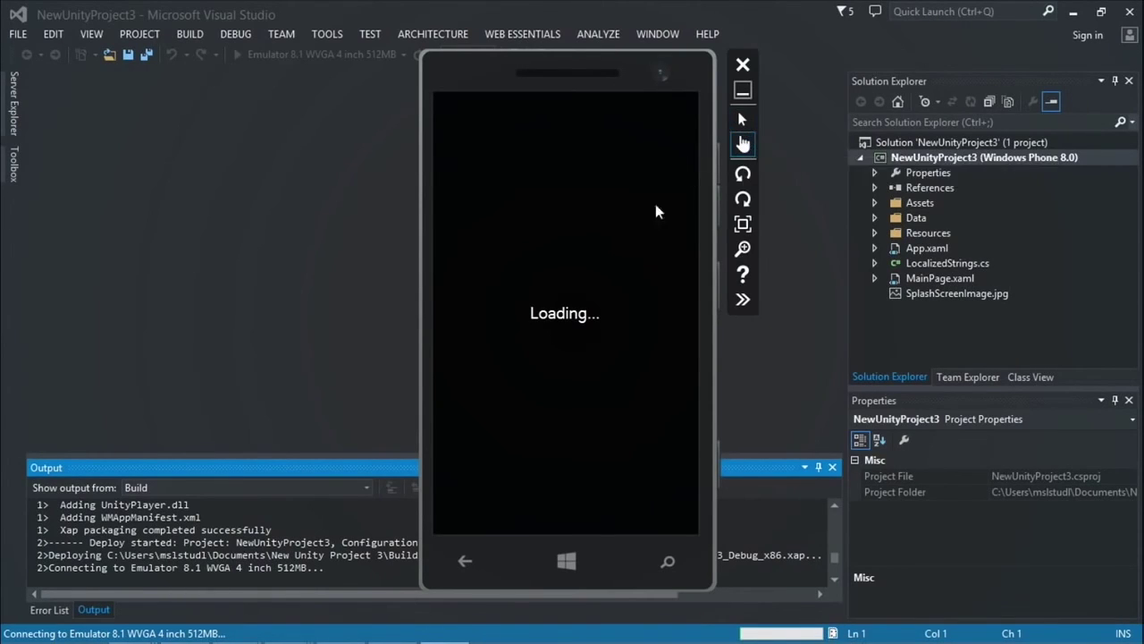
# Switch the emulator to mouse input and dismiss the Windows Security firewall alert
pyautogui.click(744, 119)
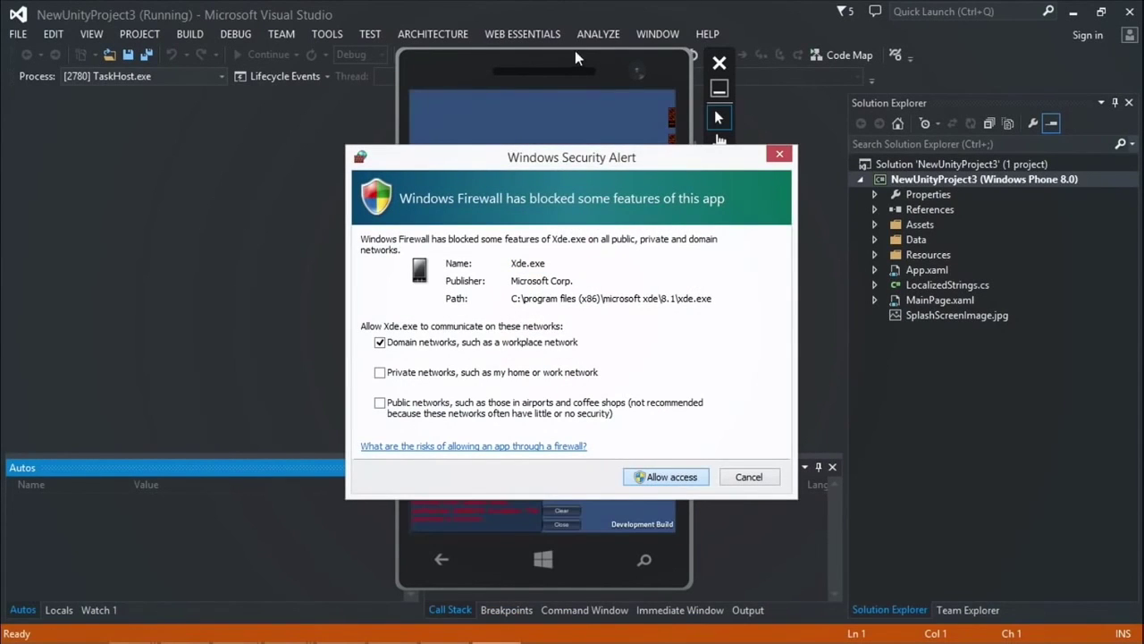
pyautogui.click(666, 477)
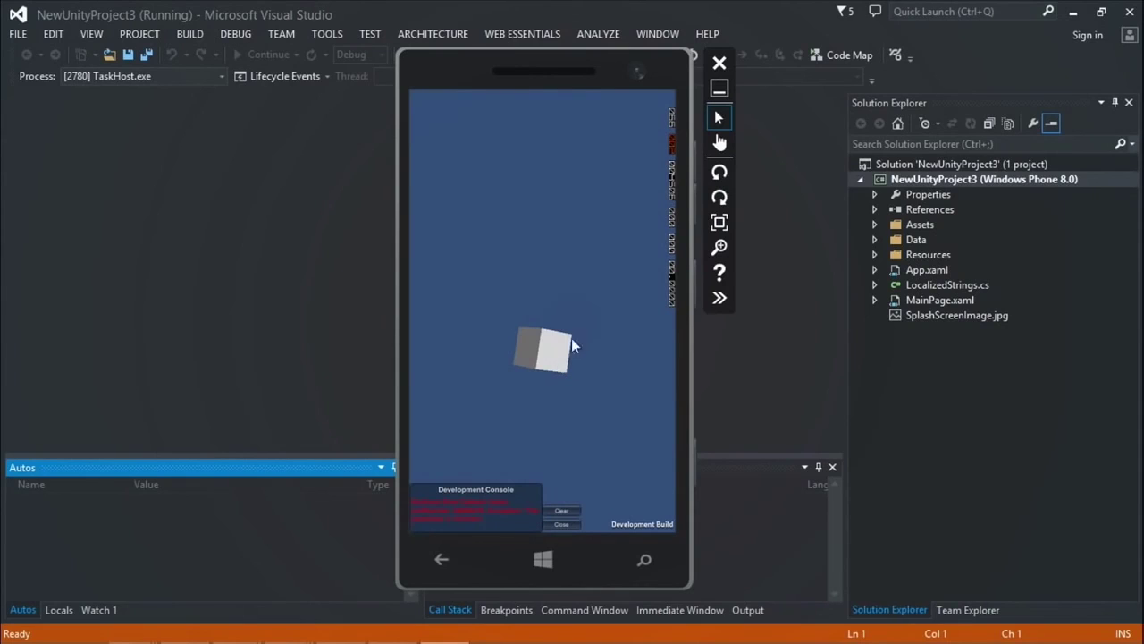
# Rotate the emulator to landscape, recentre its window, and end the debug session
pyautogui.click(719, 172)
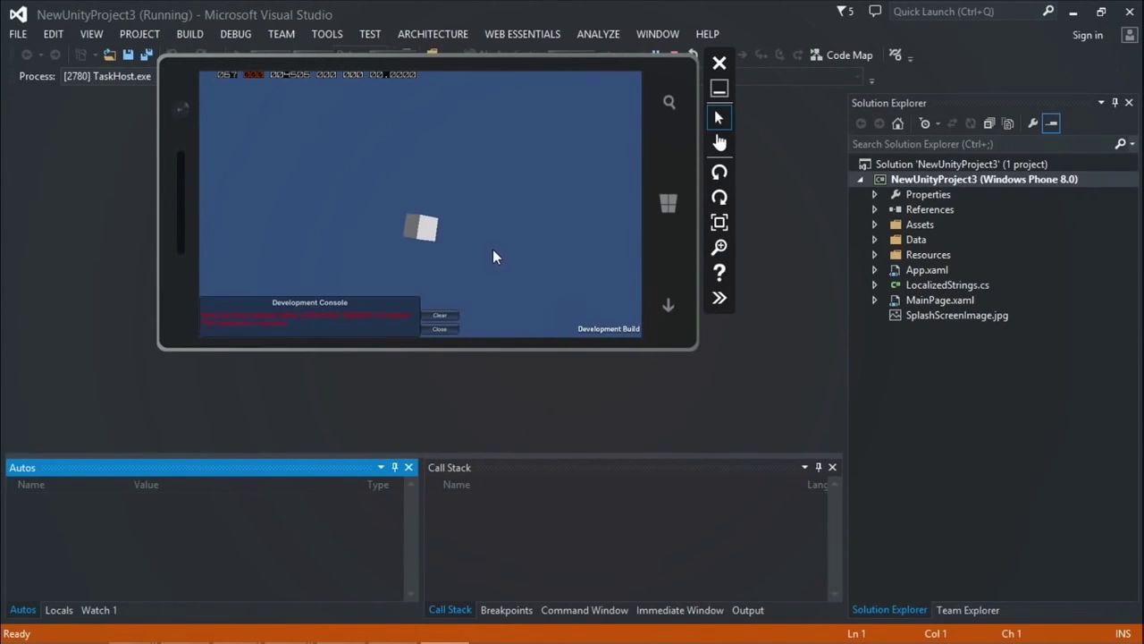
pyautogui.moveTo(456, 62); pyautogui.dragTo(524, 184)
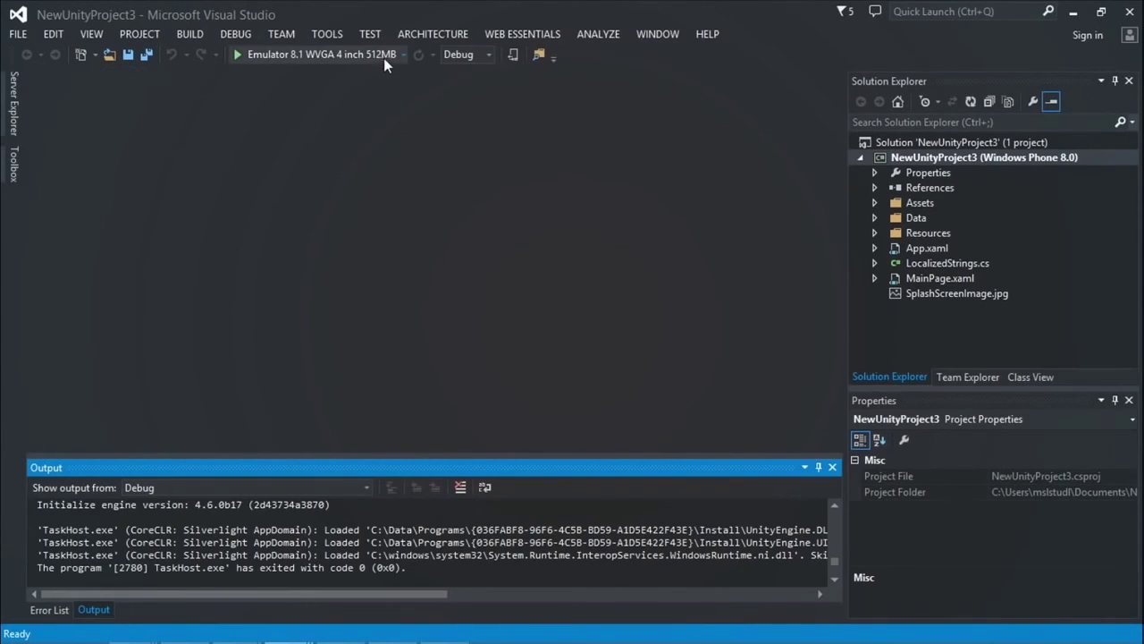
pyautogui.click(403, 55)
# Set the deployment target to Device
pyautogui.click(41, 329)
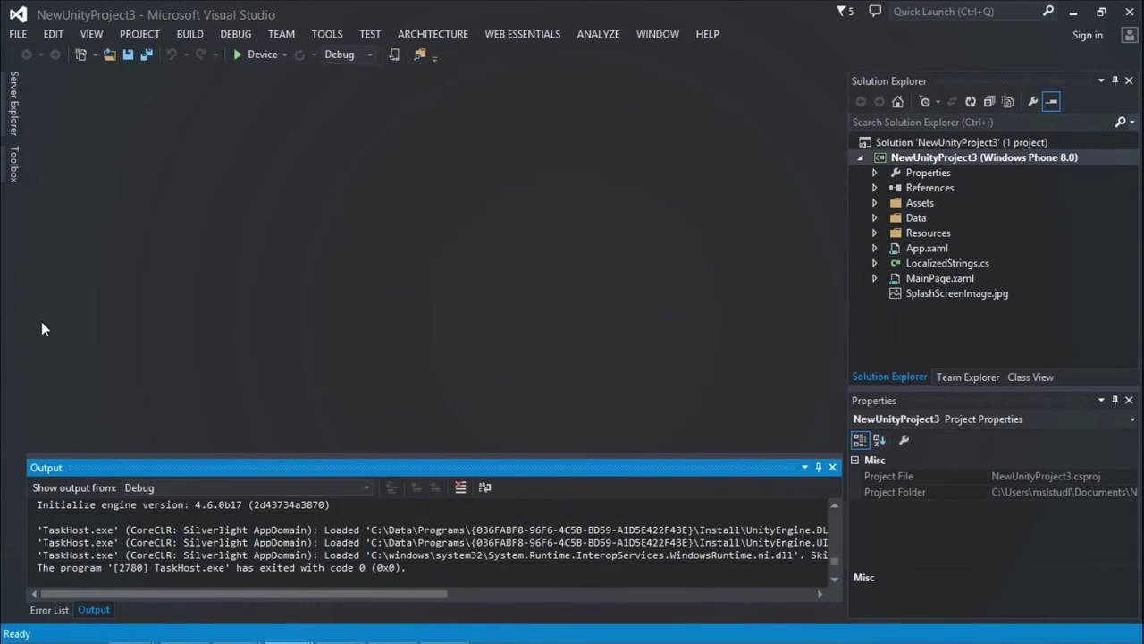